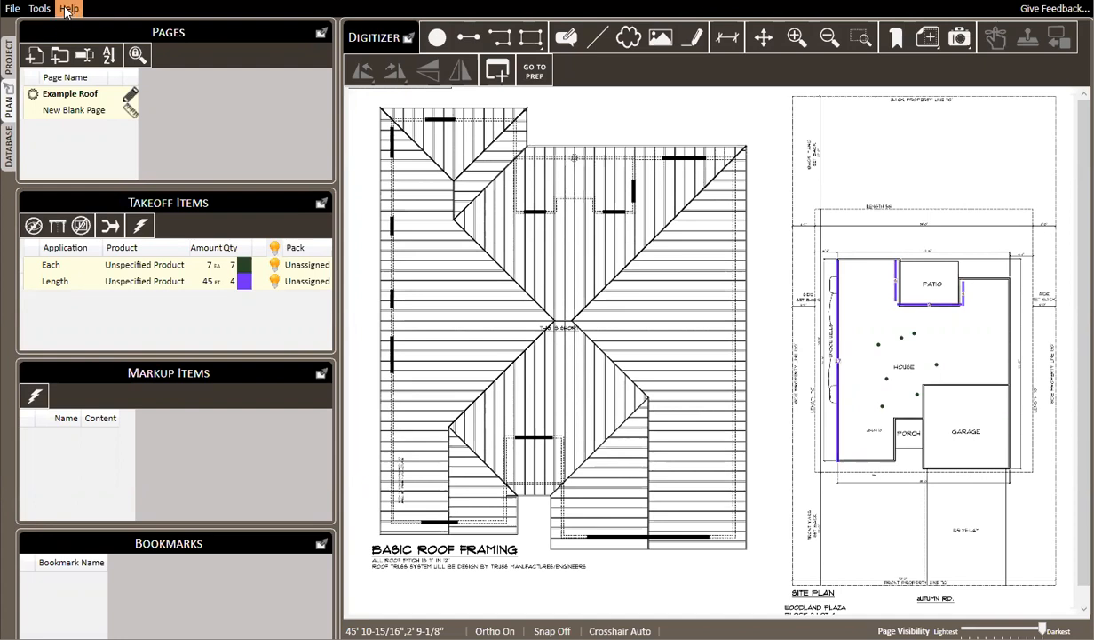
View the program's version information and close it
left_click(69, 11)
left_click(114, 78)
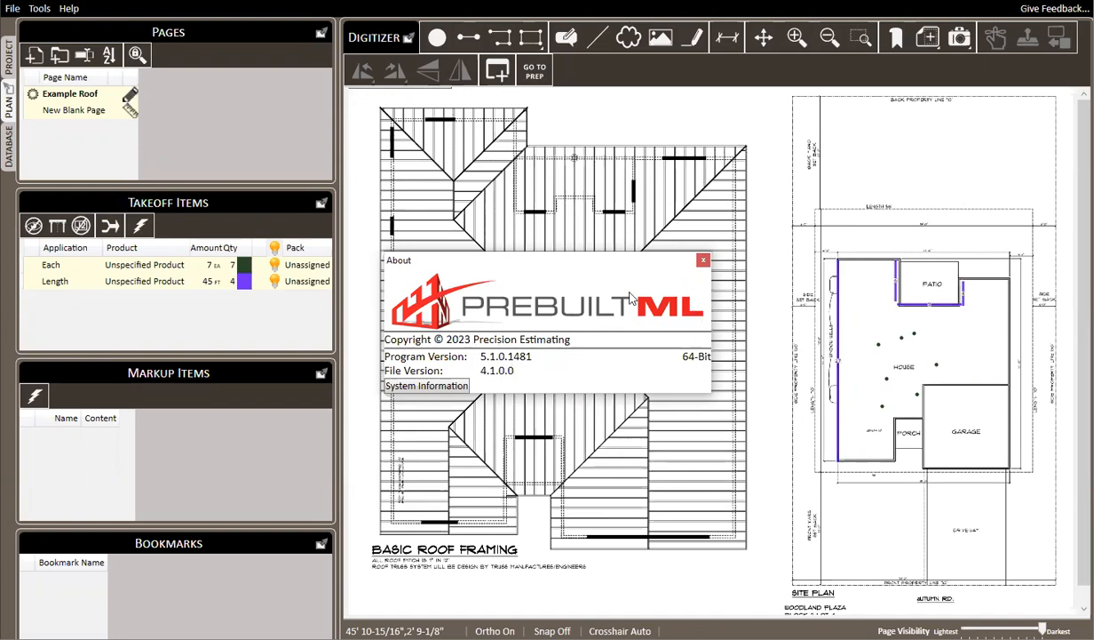
left_click(702, 260)
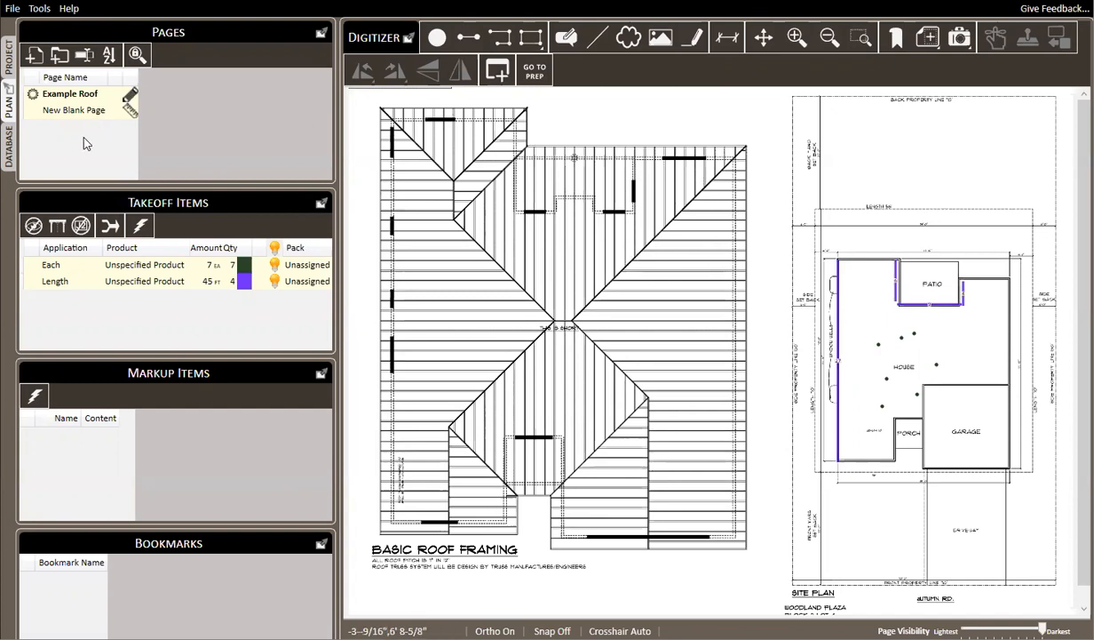
Look over the database applications and presets and the project's general details, and return to the plan
left_click(9, 149)
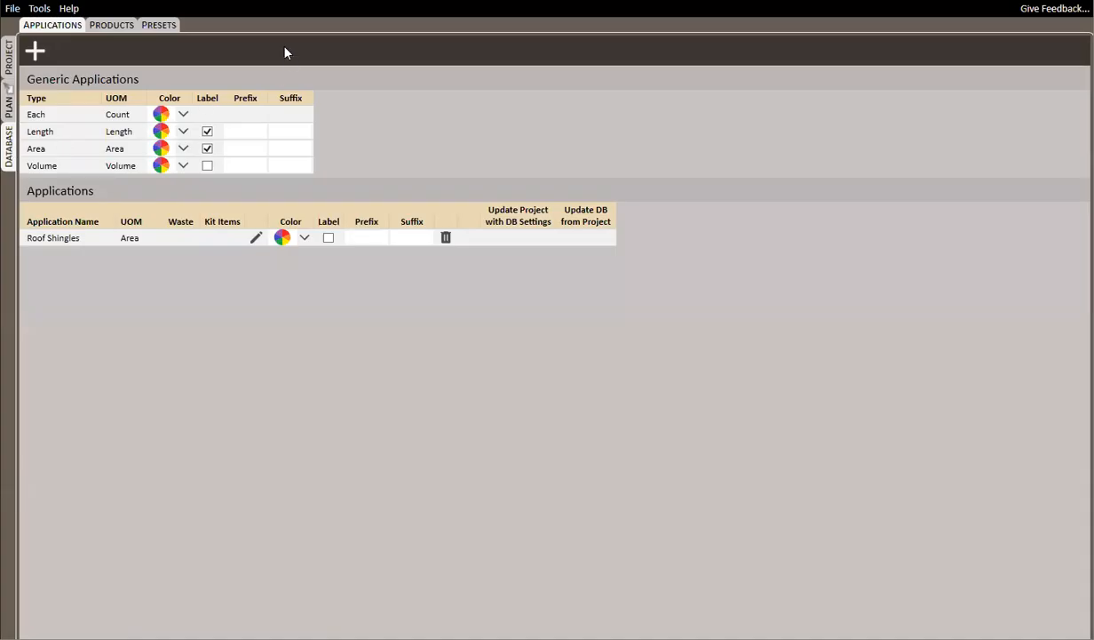
left_click(169, 26)
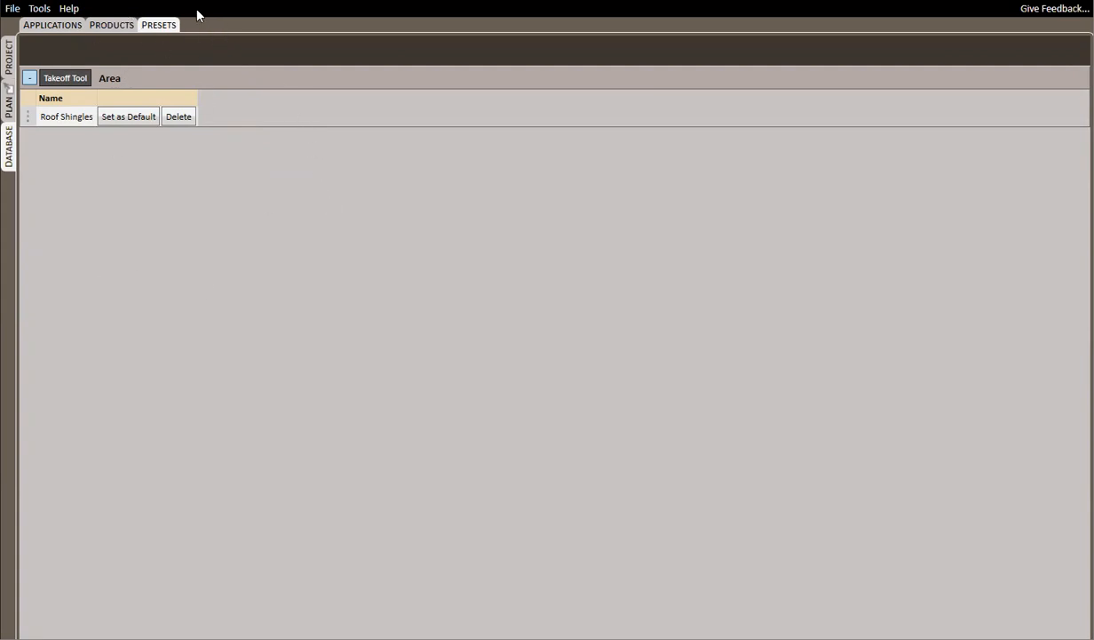
left_click(9, 96)
left_click(9, 61)
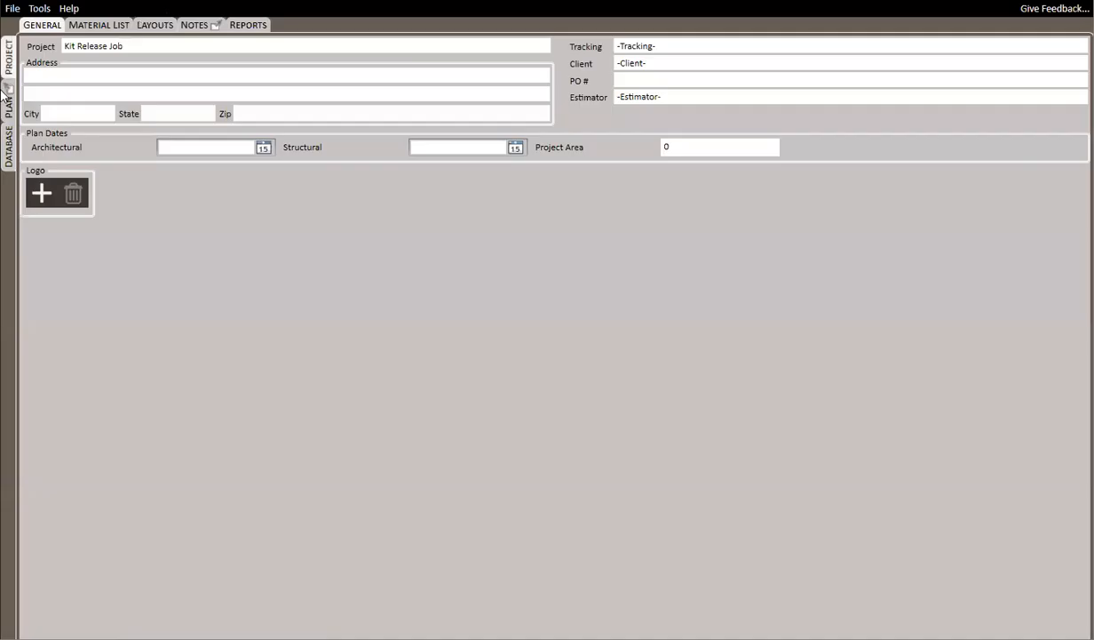
left_click(8, 98)
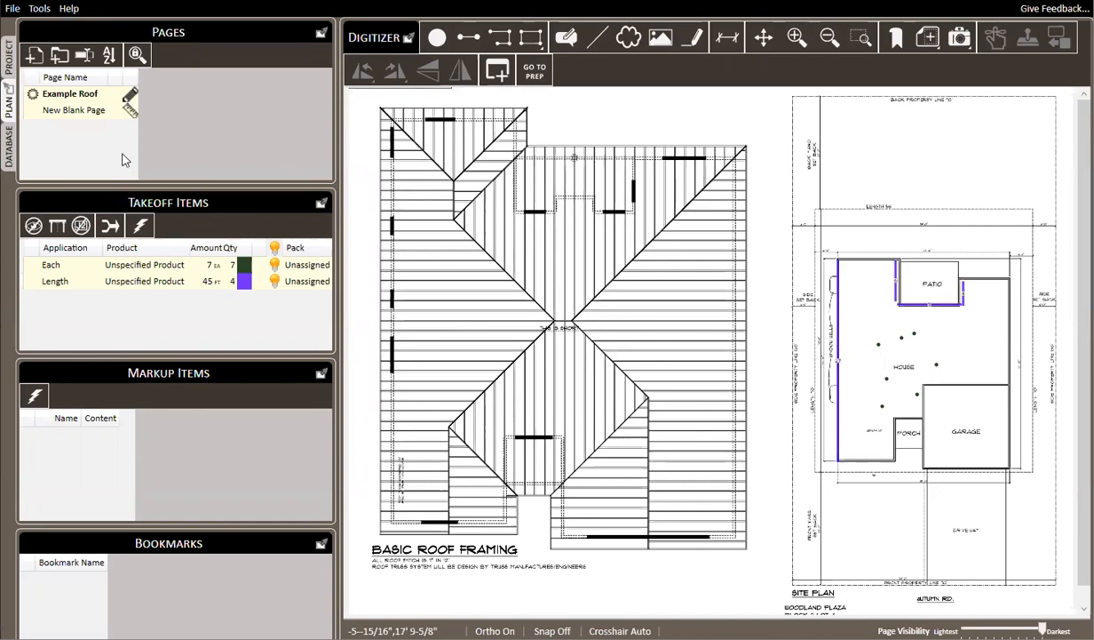
Move the Each item from Unassigned to the Second Material Shipment pack in the project's material list
left_click(10, 61)
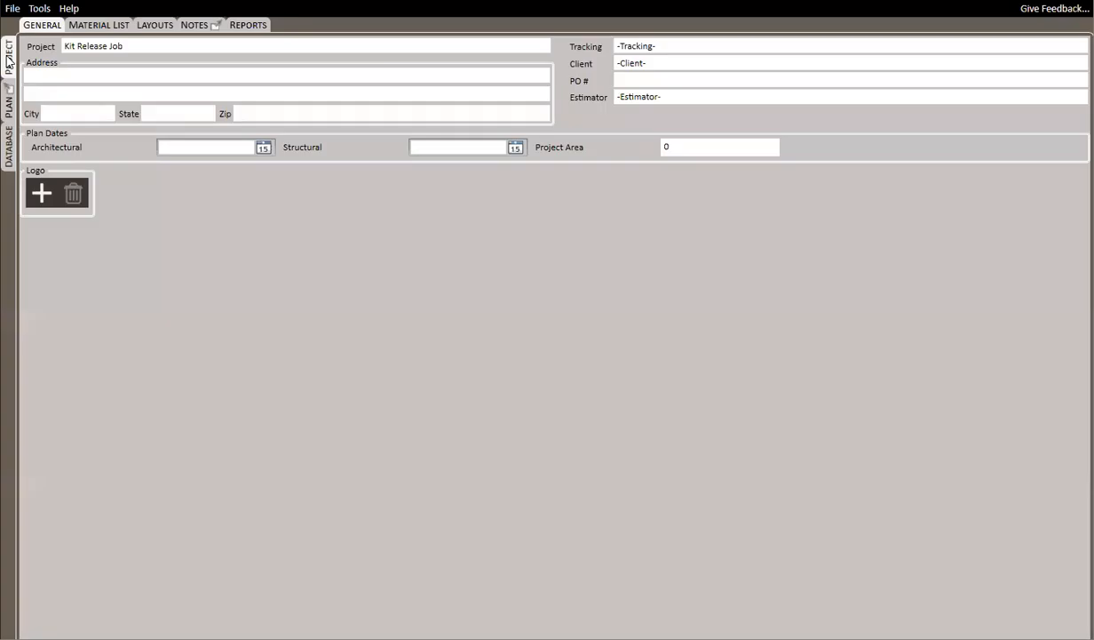
left_click(105, 28)
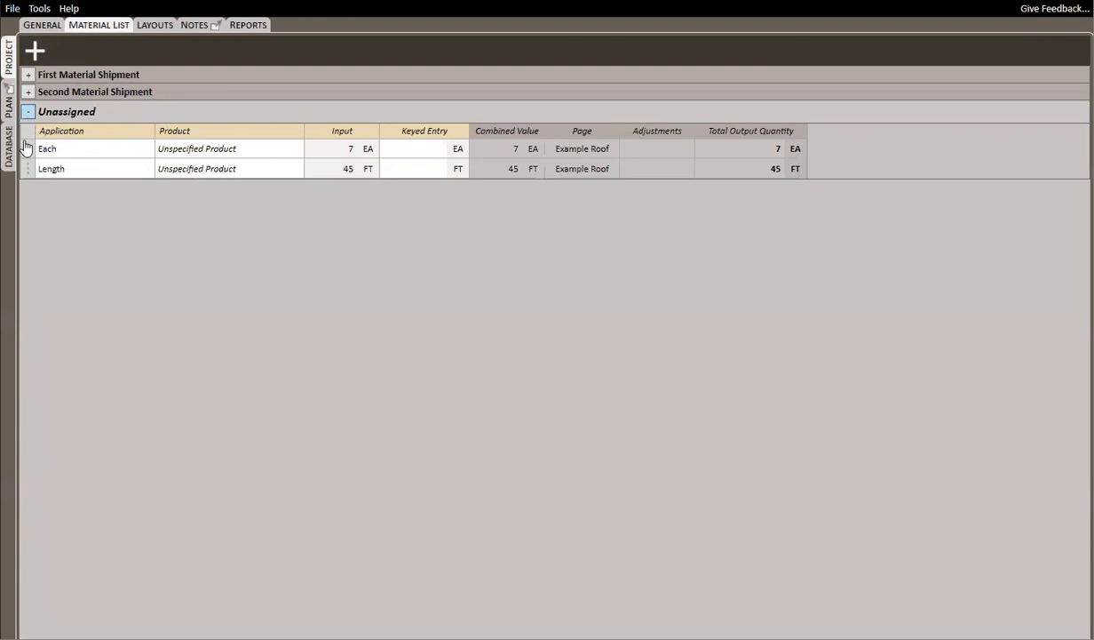
left_click(28, 92)
left_click_drag(27, 205, 29, 125)
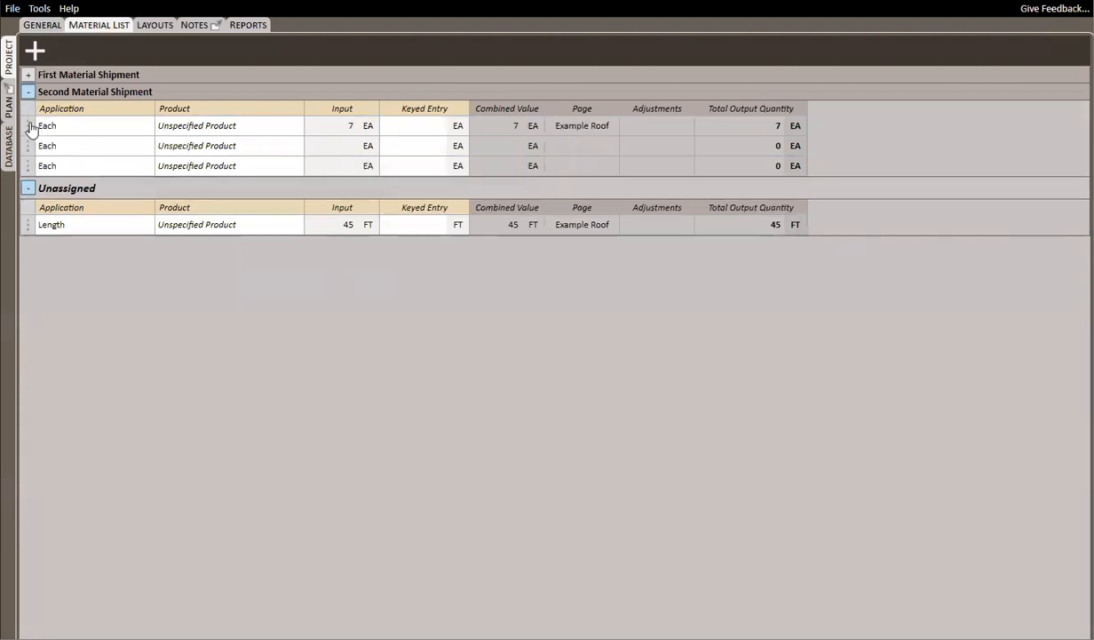
Move both the Each and Length takeoff items on the plan to the First Material Shipment pack
left_click(9, 103)
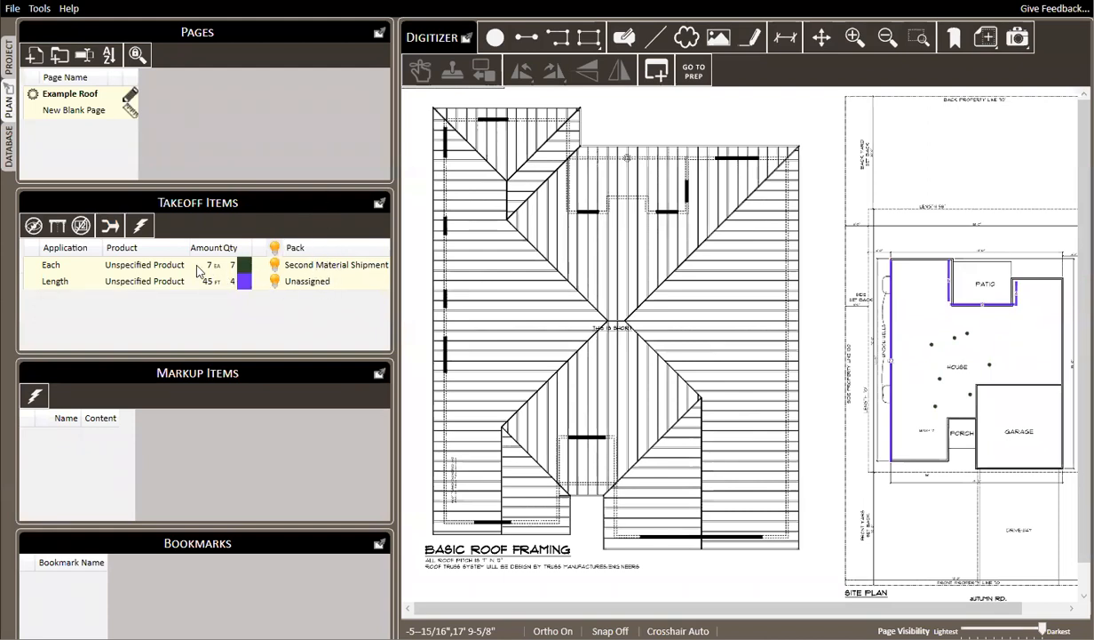
right_click(158, 266)
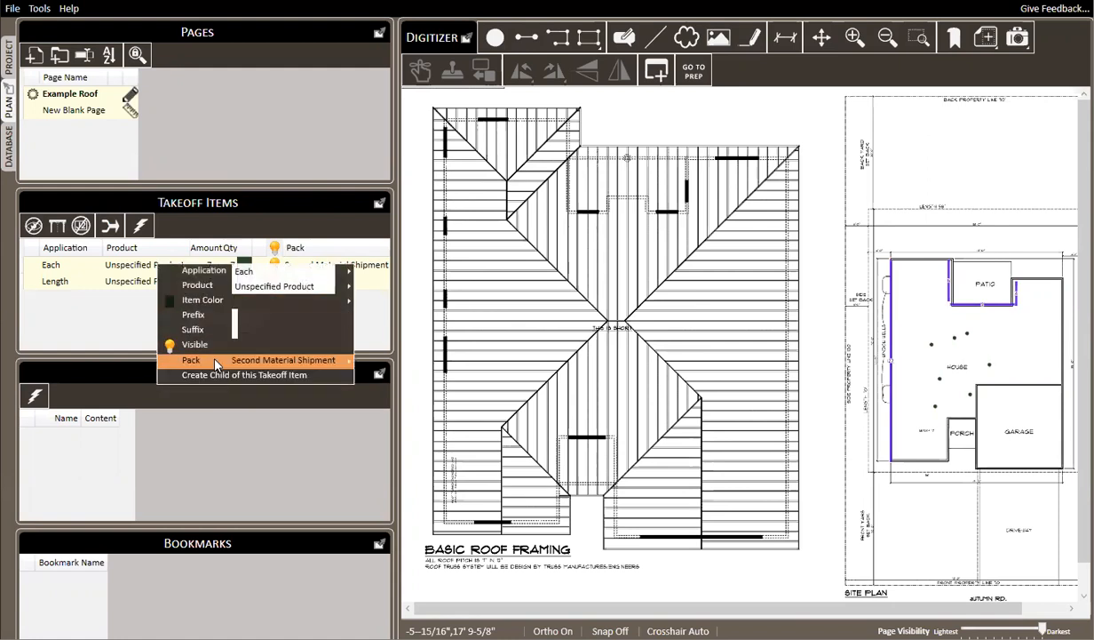
left_click(124, 268)
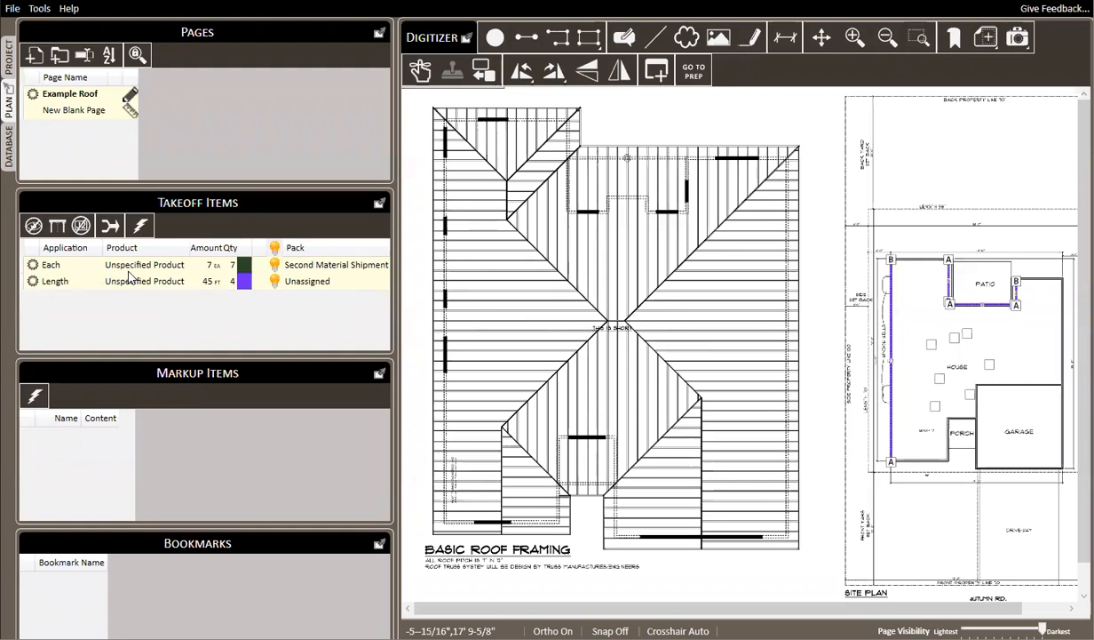
right_click(131, 272)
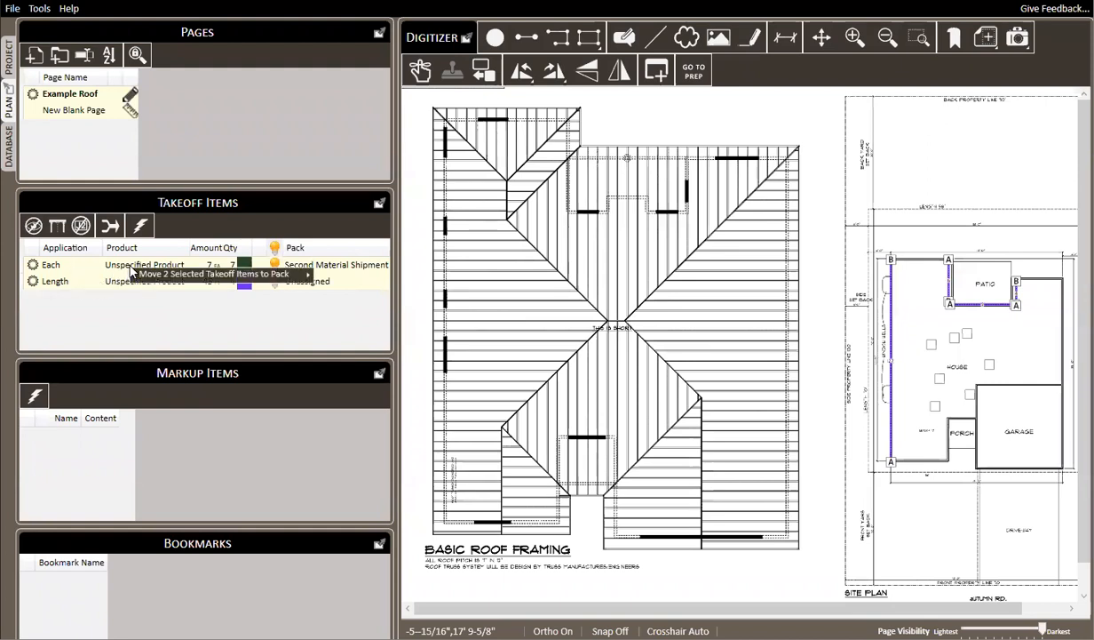
mouse_move(165, 281)
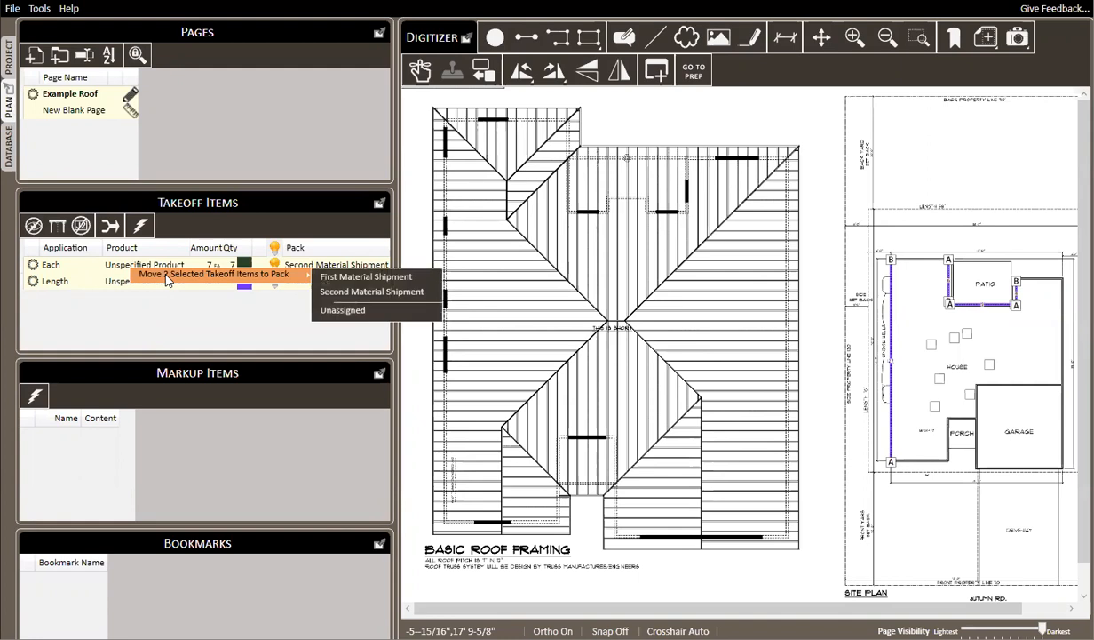
left_click(358, 278)
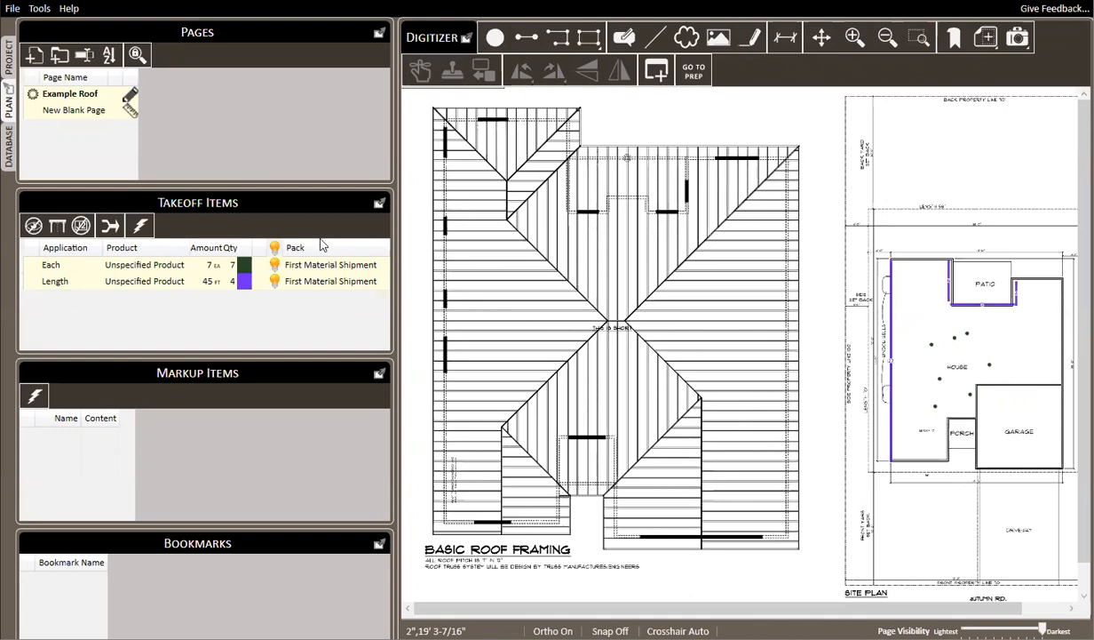
Inspect the options available for the Second Material Shipment pack in the material list and collapse the pack
left_click(12, 57)
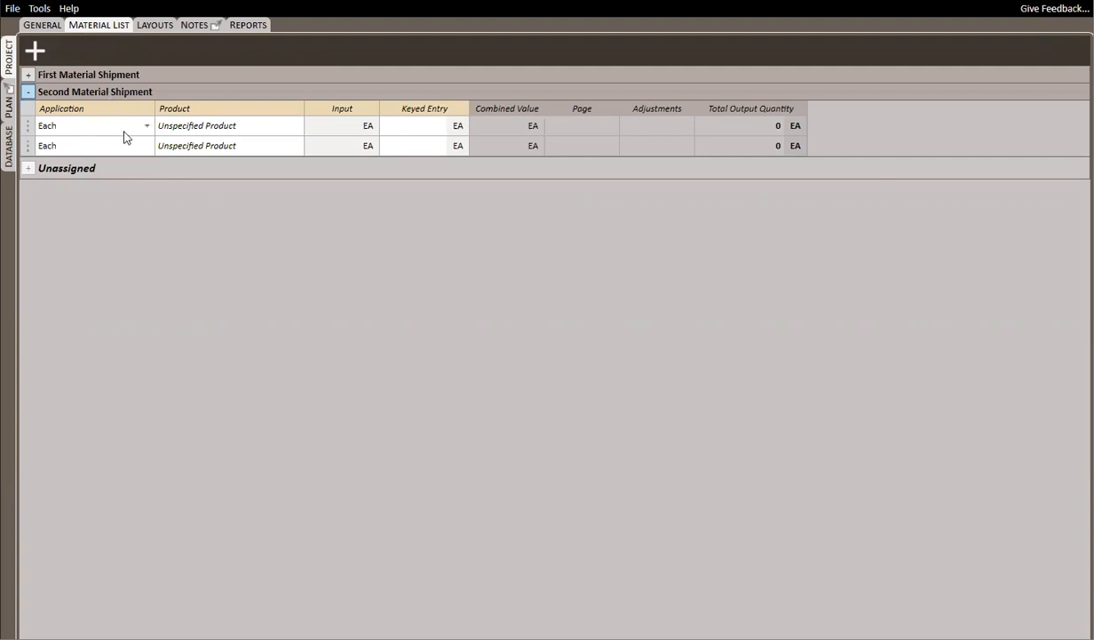
right_click(86, 92)
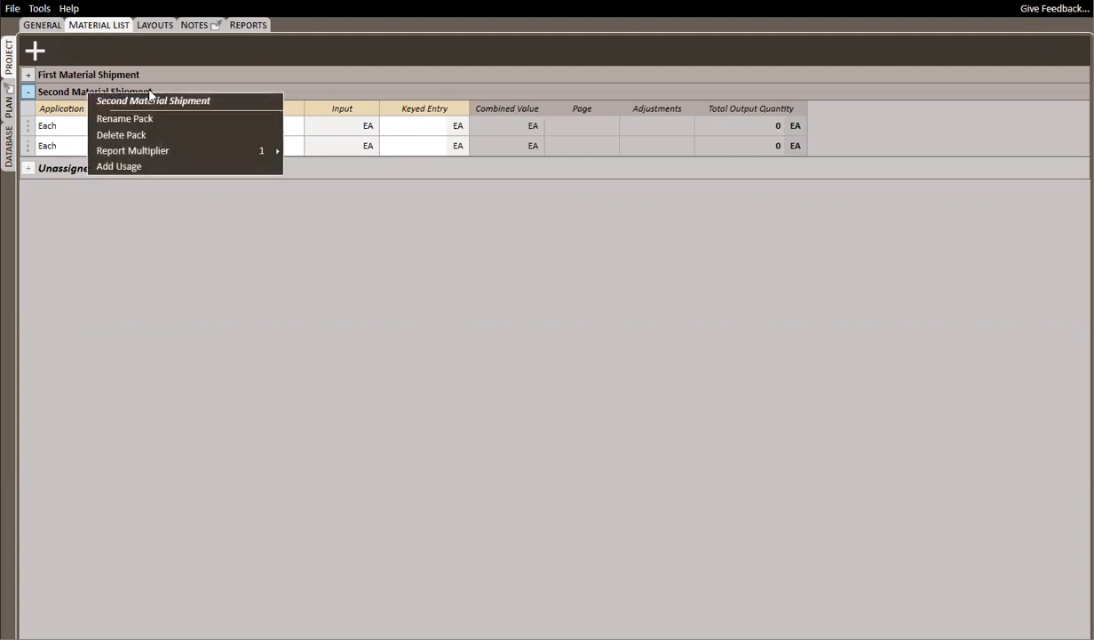
mouse_move(150, 156)
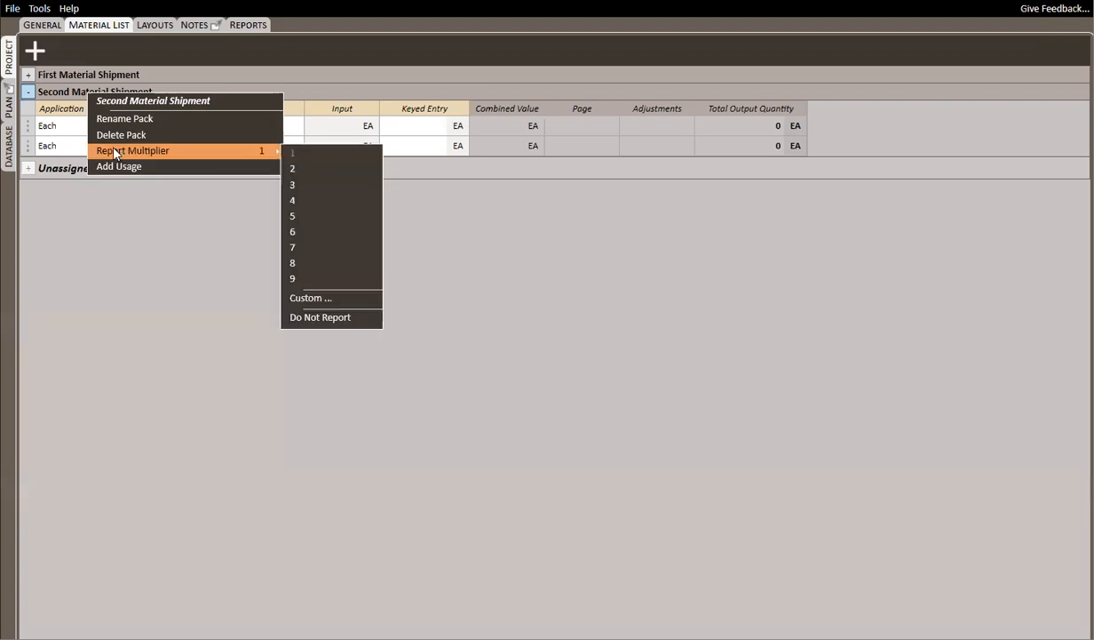
left_click(31, 95)
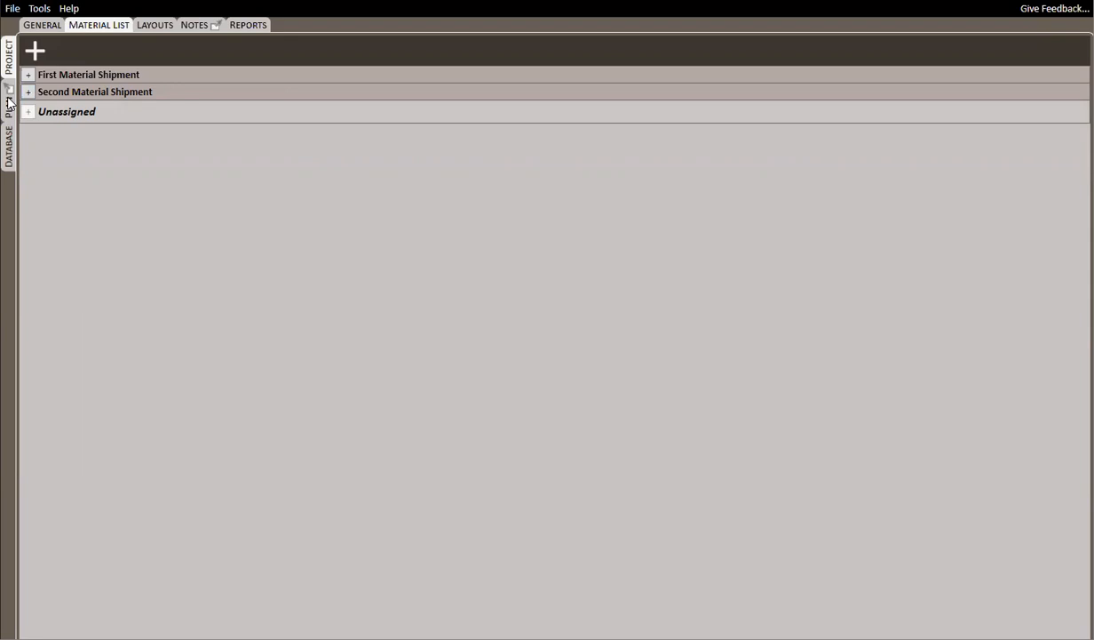
Review the applications, products and presets stored in the database
left_click(9, 103)
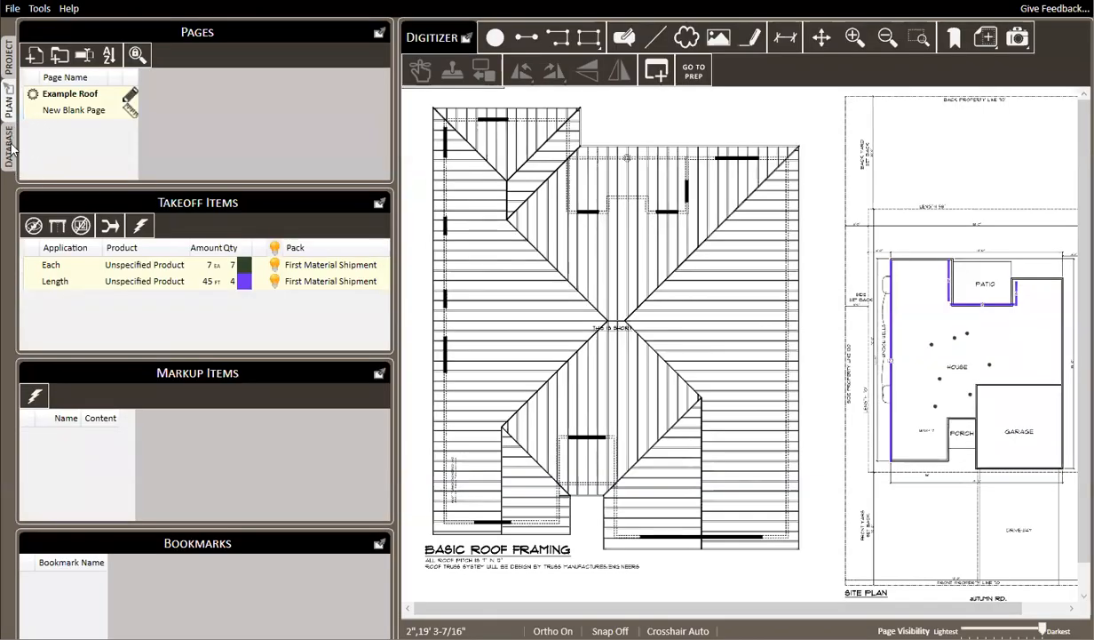
left_click(11, 146)
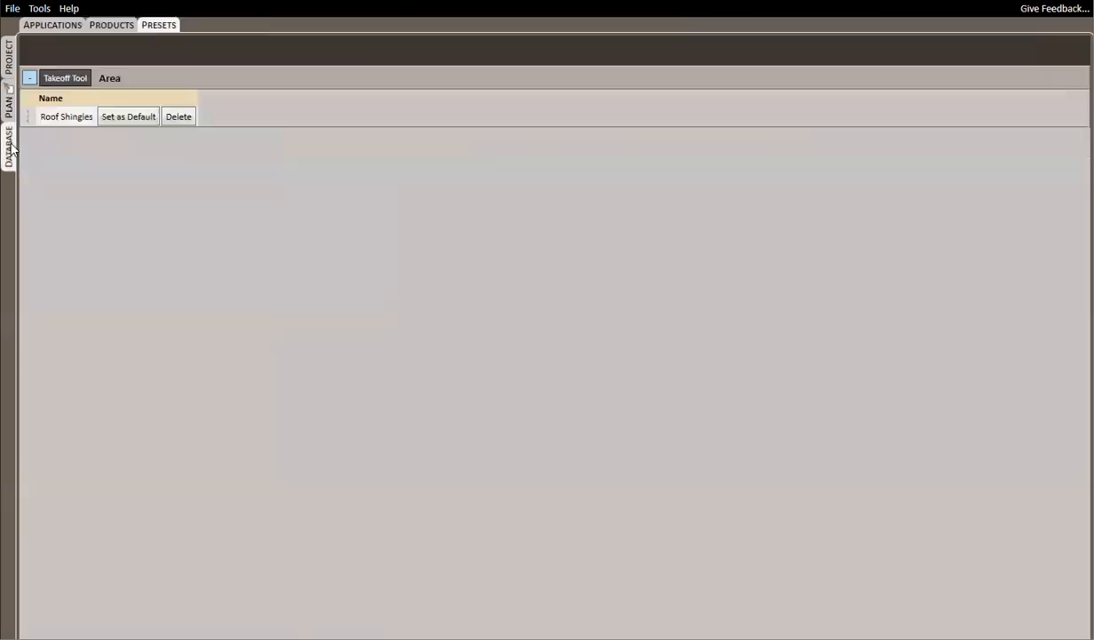
left_click(63, 29)
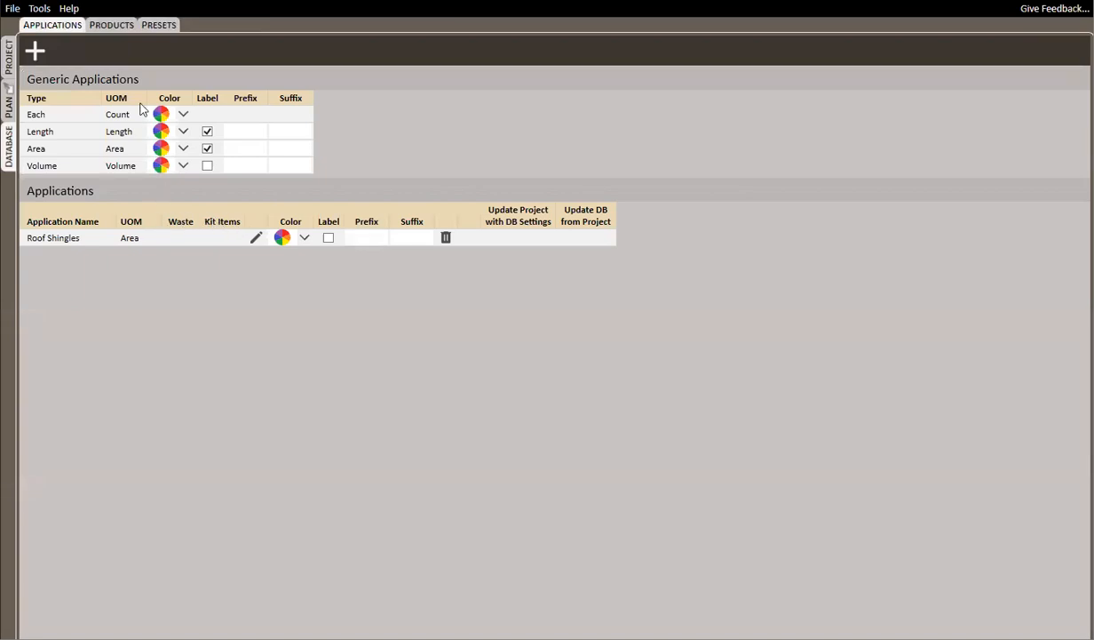
left_click(116, 26)
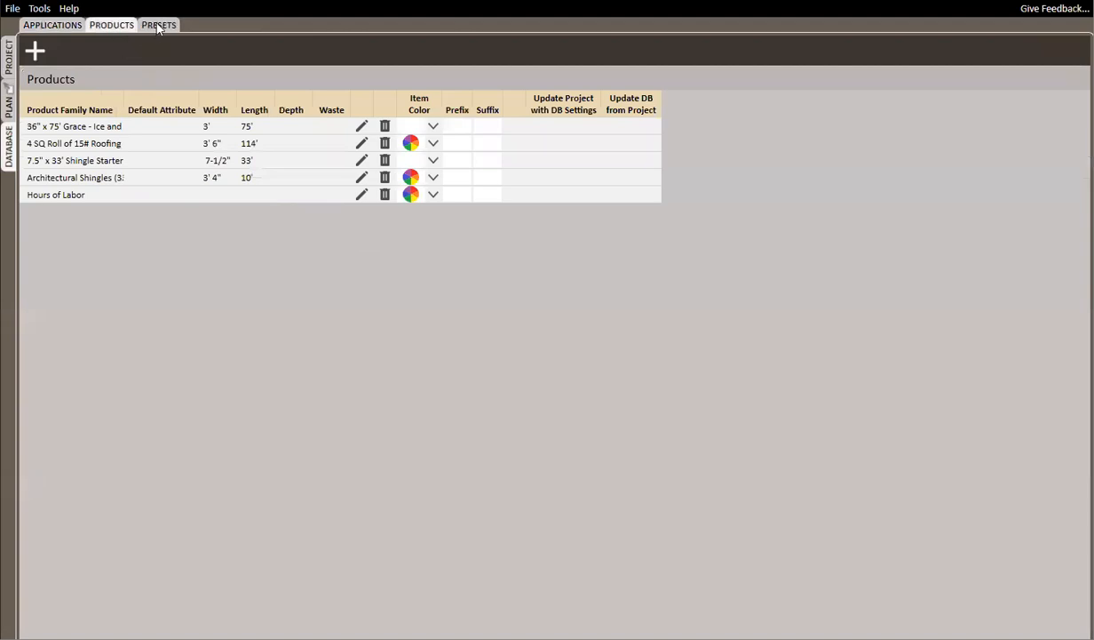
left_click(155, 25)
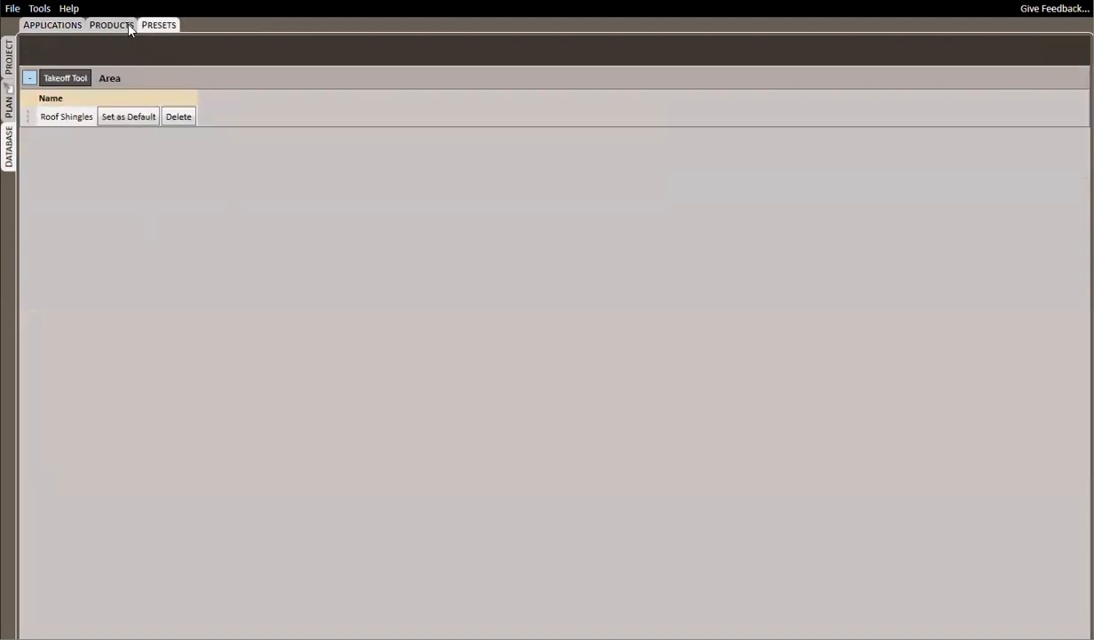
left_click(50, 26)
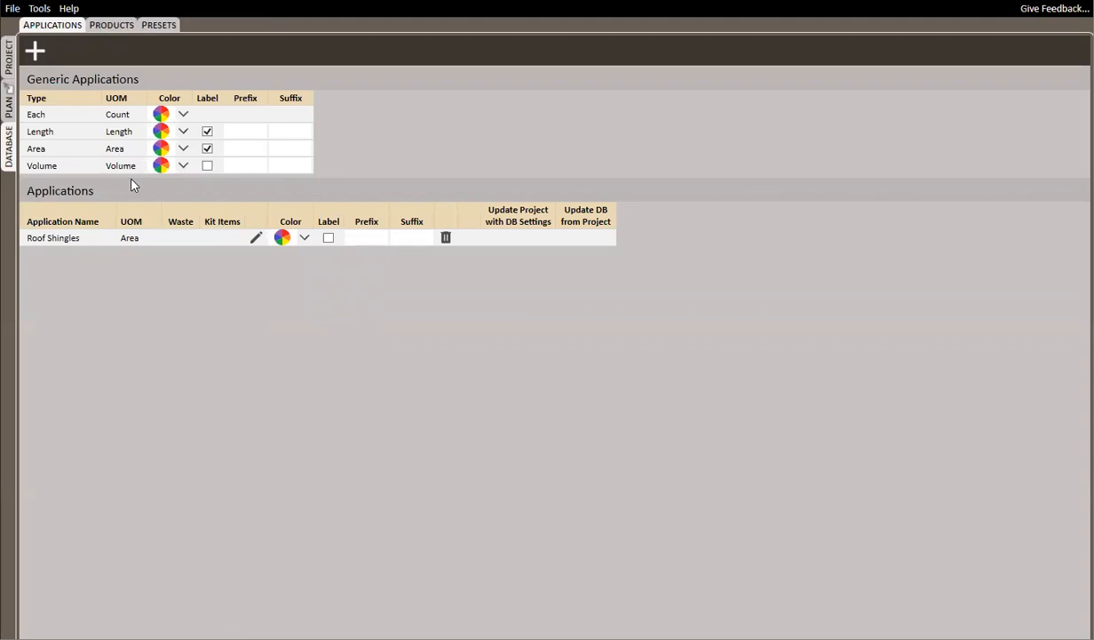
Change the application name of the Each takeoff item on the plan to Stuff
left_click(9, 105)
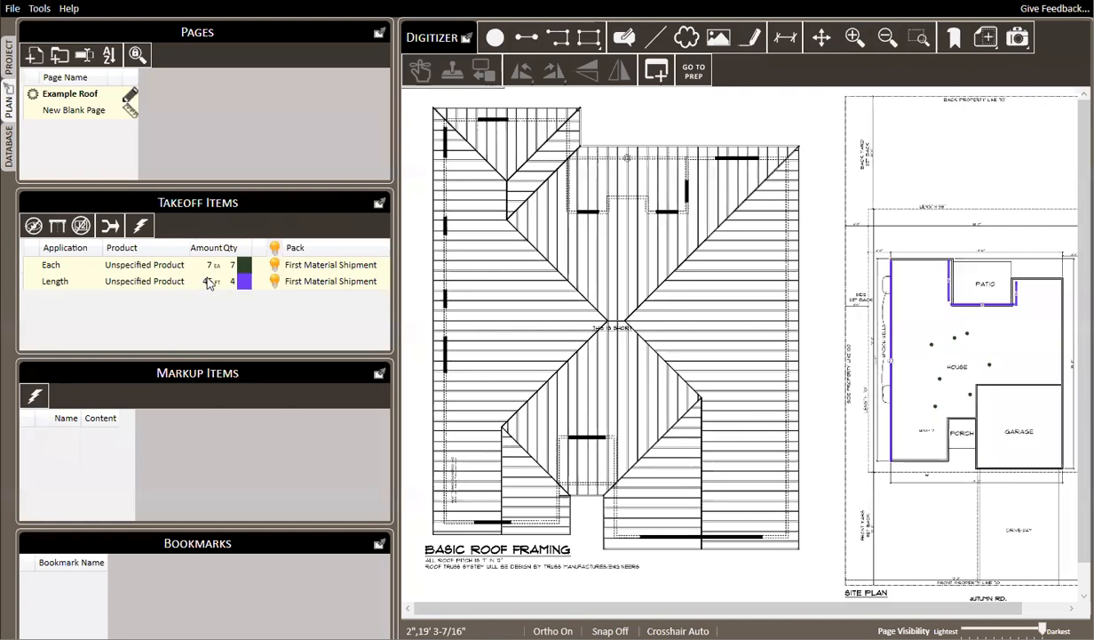
right_click(168, 266)
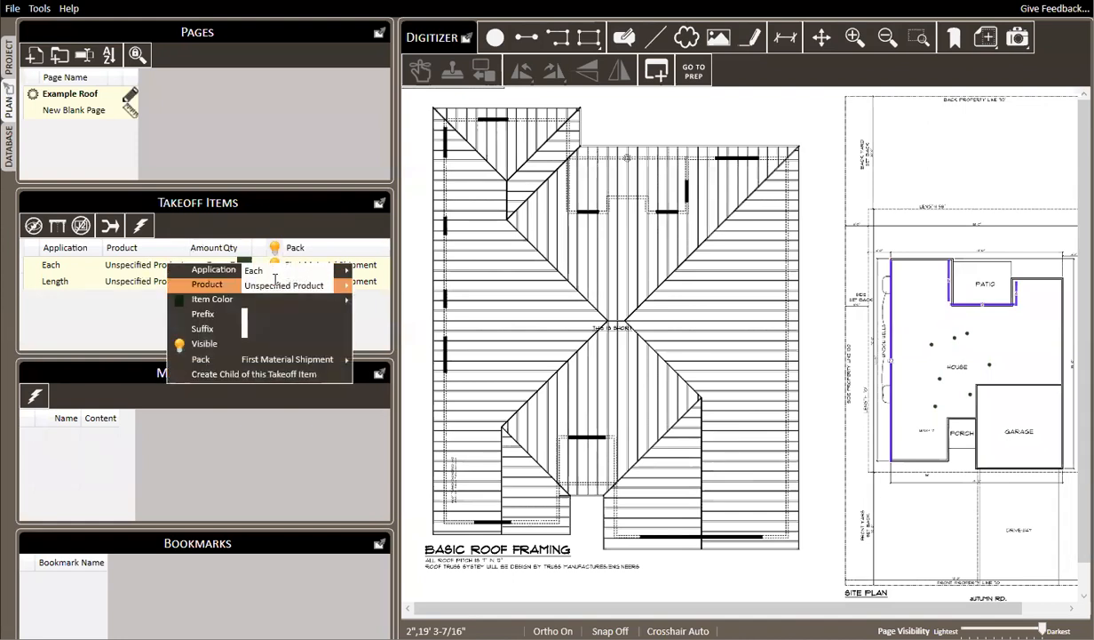
mouse_move(276, 275)
key("BackSpace")
key("BackSpace")
key("BackSpace")
key("BackSpace")
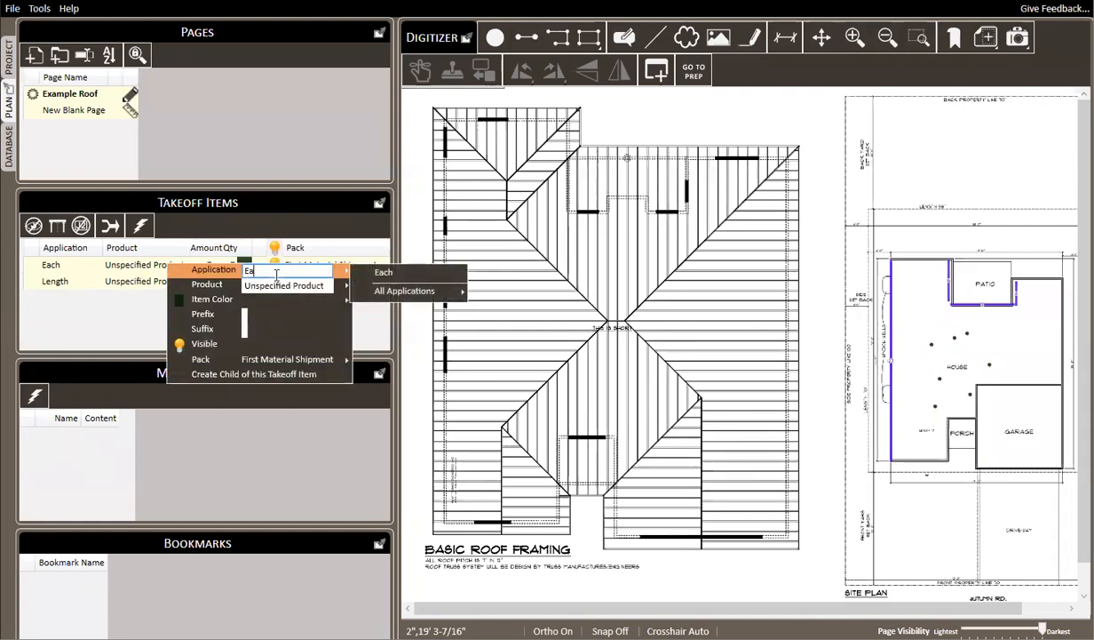
type("Stuff")
key("Return")
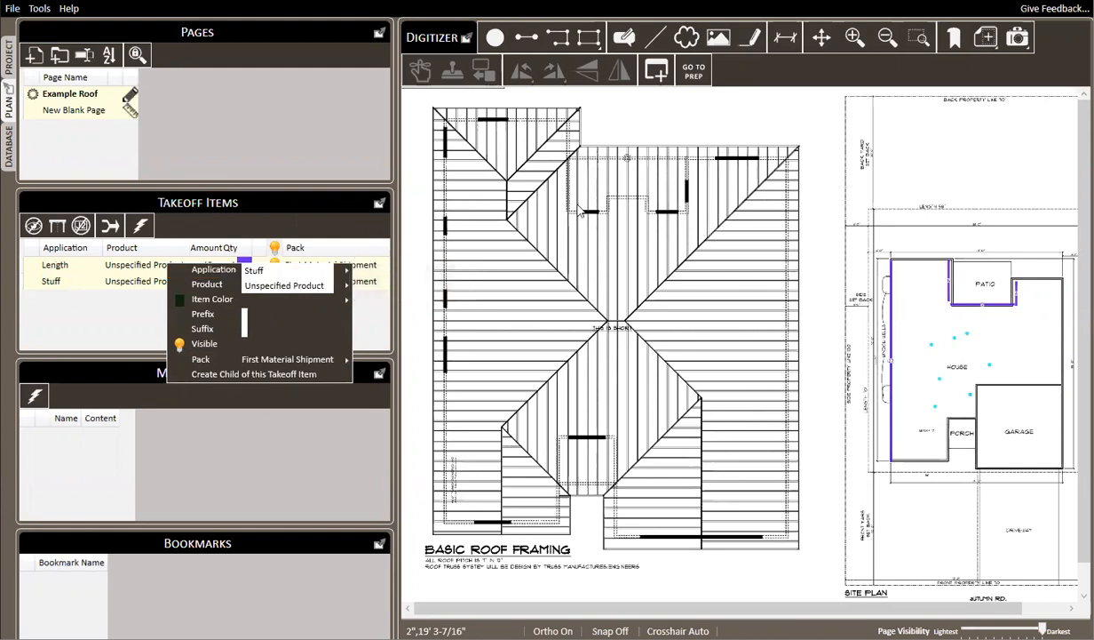
left_click(706, 127)
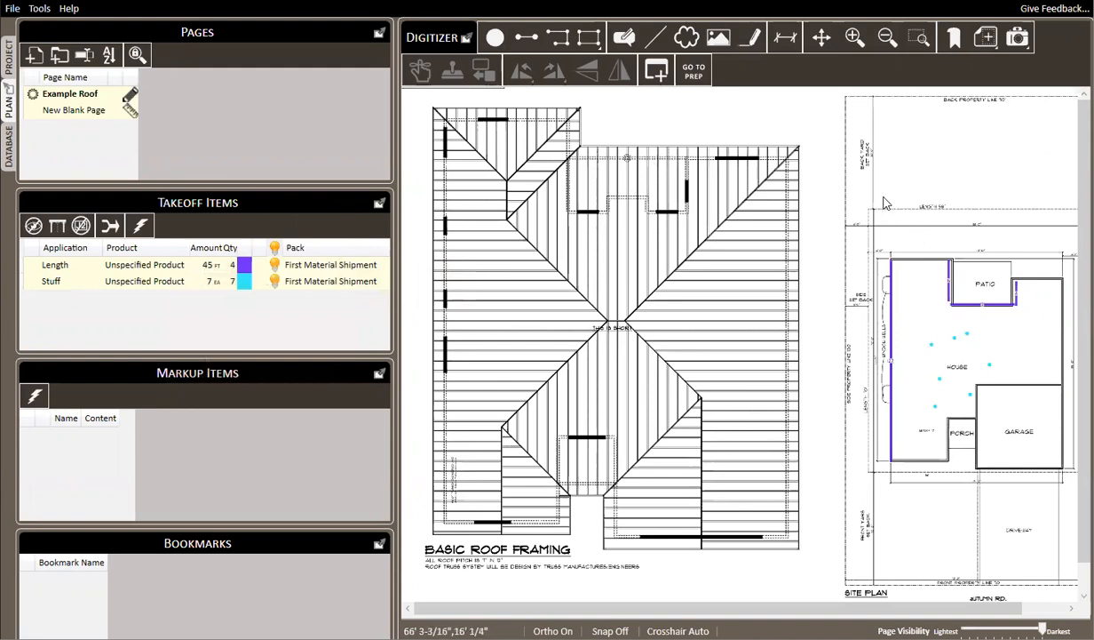
Delete all takeoff drawn on the site plan's house and check the applications list in the database
mouse_move(859, 179)
left_mouse_down()
mouse_move(1035, 569)
mouse_move(1053, 525)
left_mouse_up()
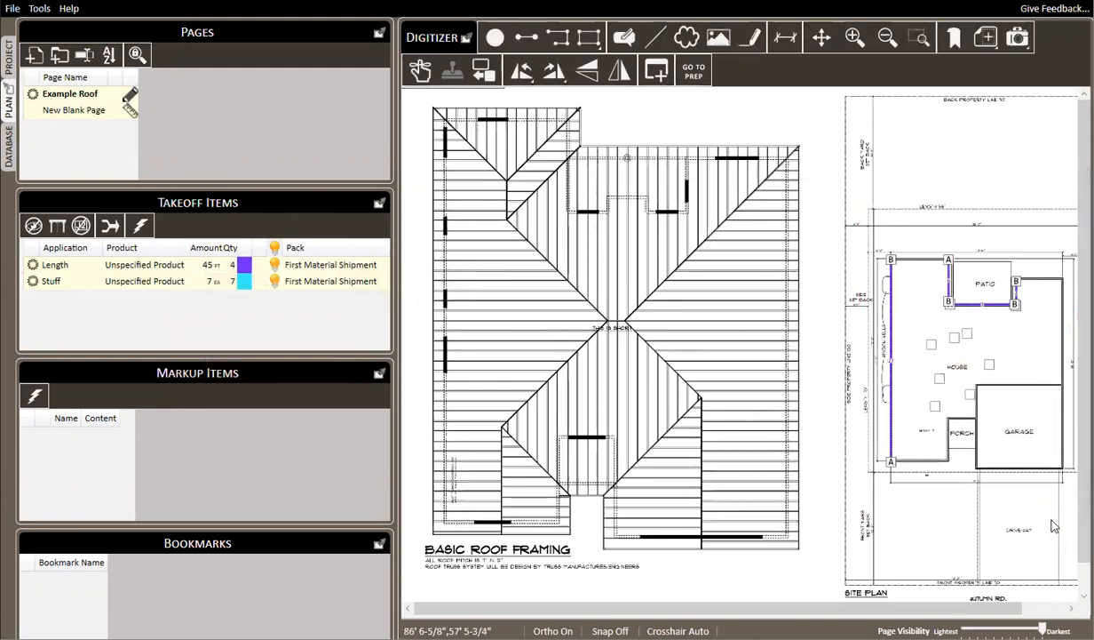
key("Delete")
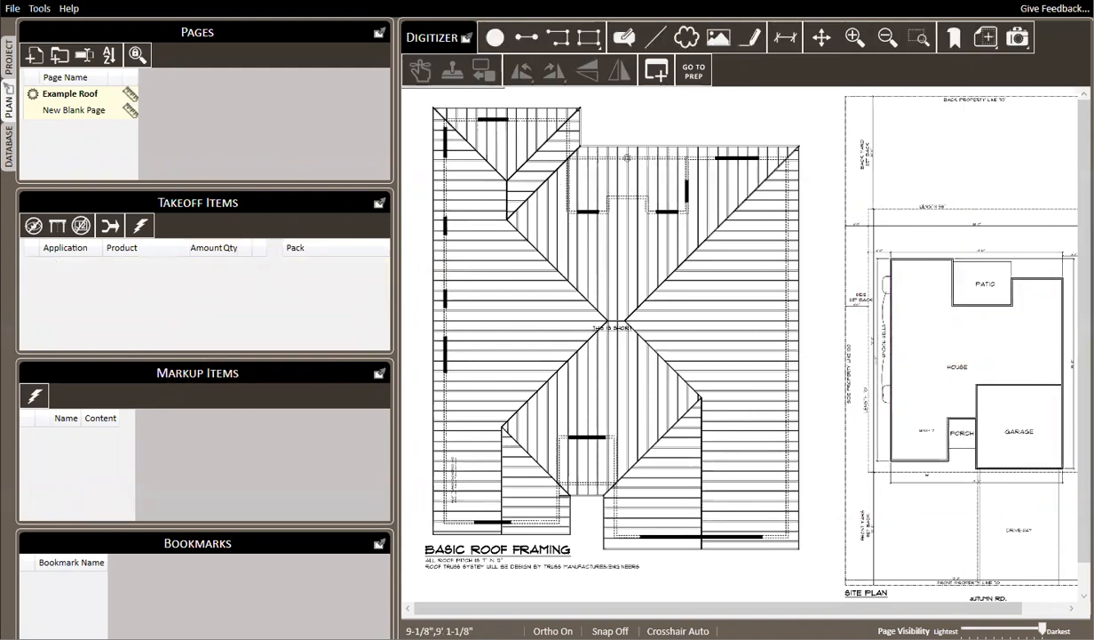
left_click(8, 142)
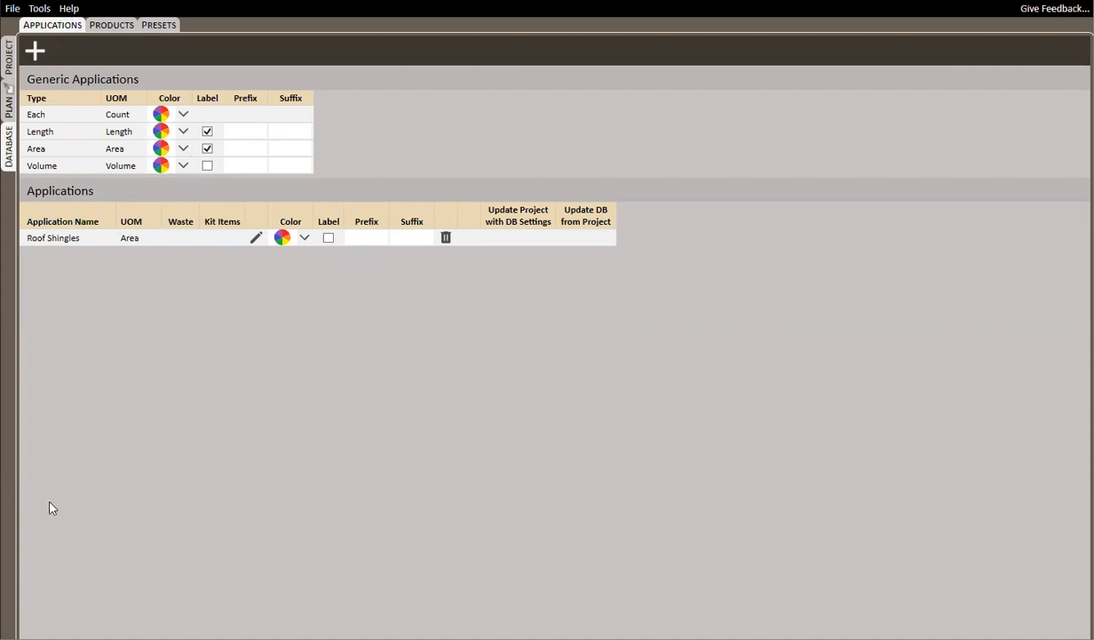
Draw an area takeoff of about 2651 SF around the outer outline of the basic roof framing on the Example Roof plan page
left_click(11, 99)
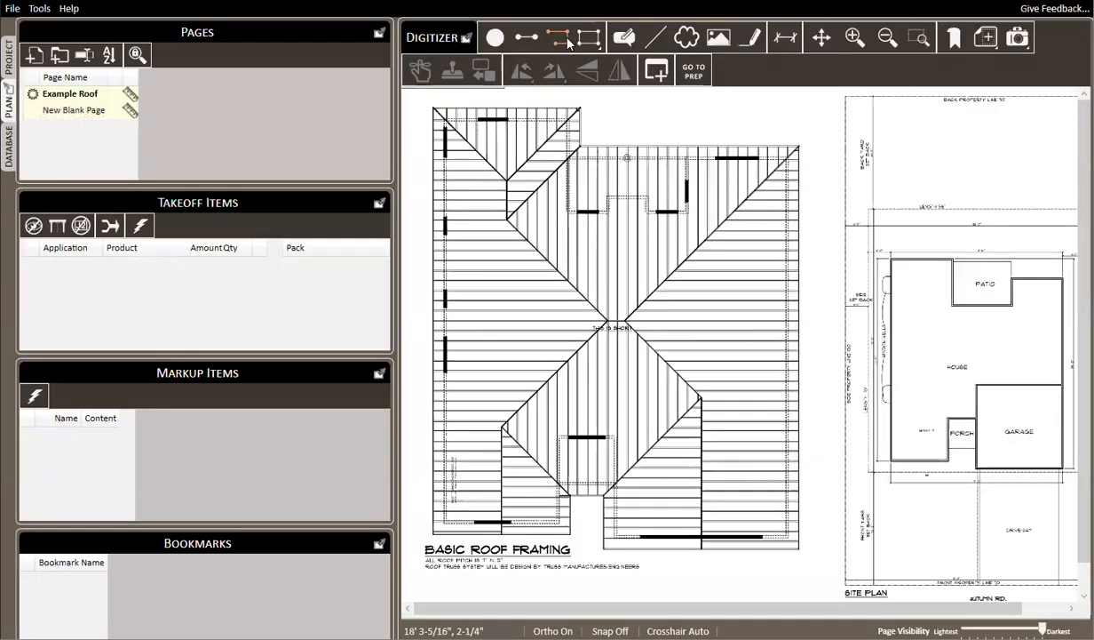
left_click(589, 37)
left_click(434, 107)
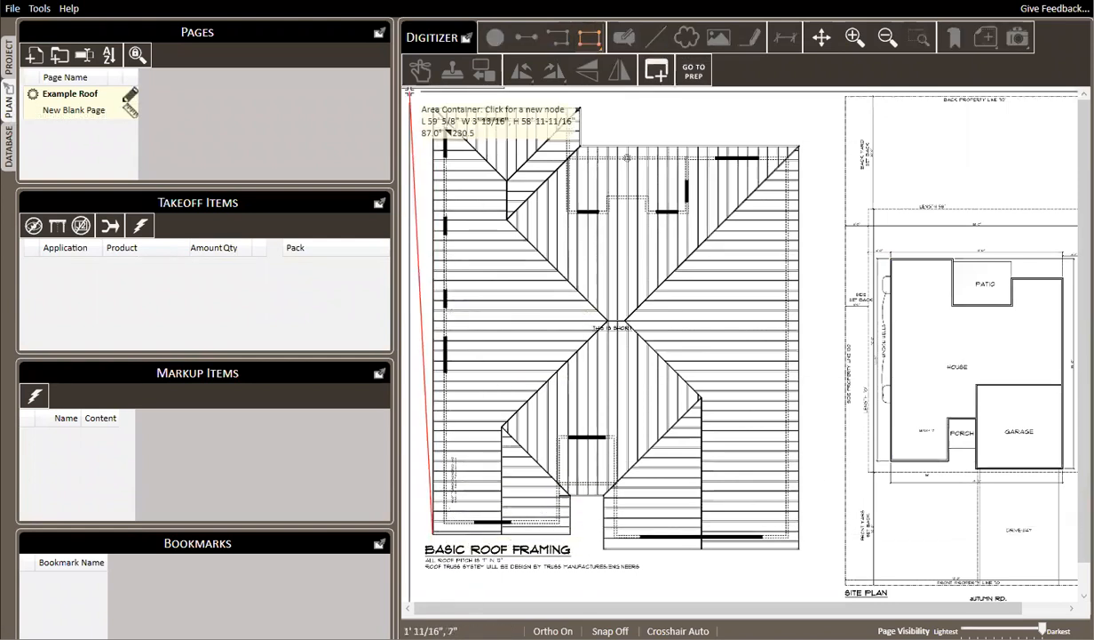
left_click(582, 107)
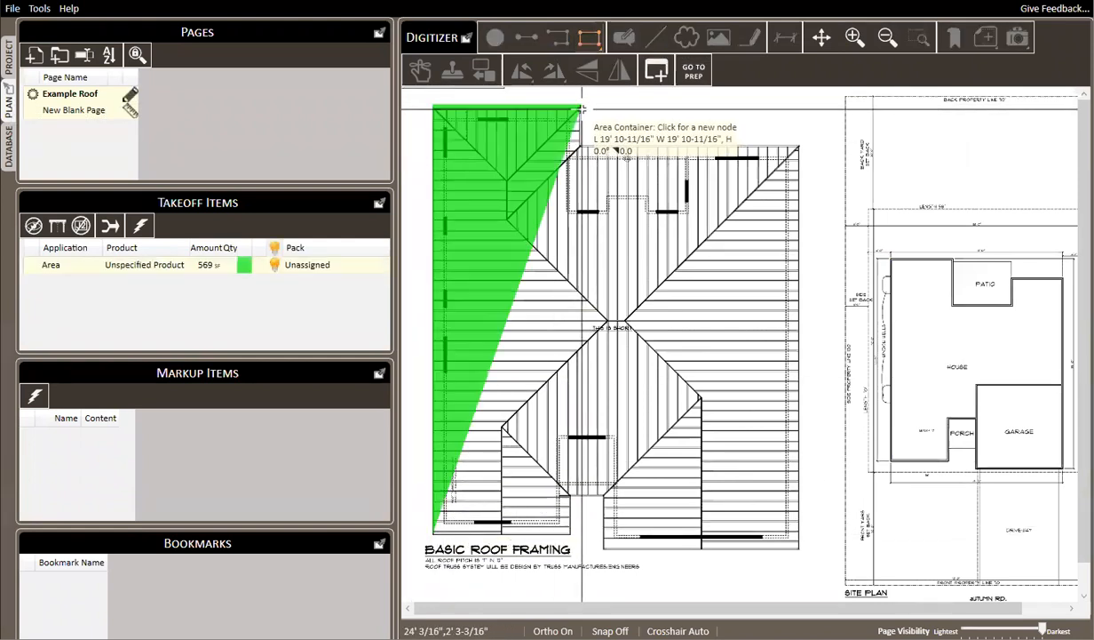
left_click(581, 144)
left_click(798, 144)
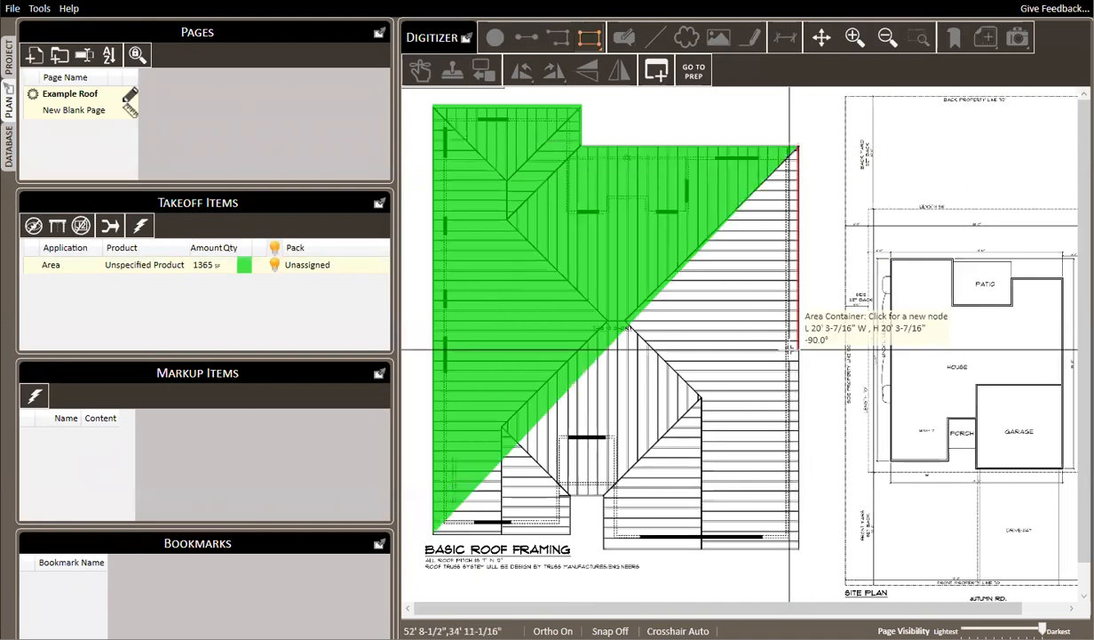
left_click(794, 551)
left_click(604, 551)
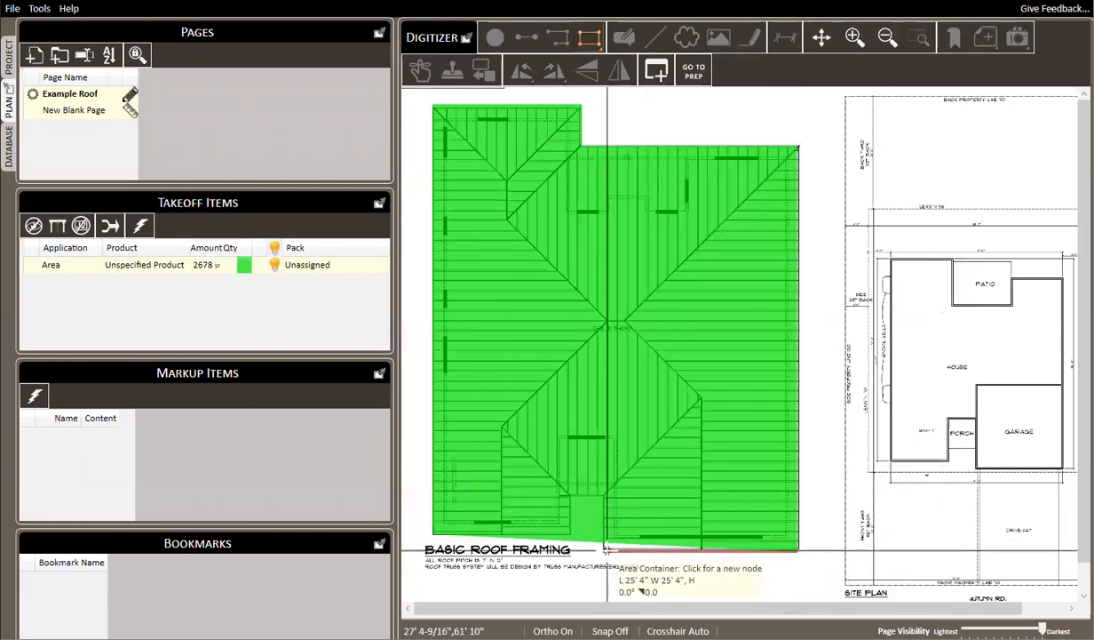
left_click(571, 494)
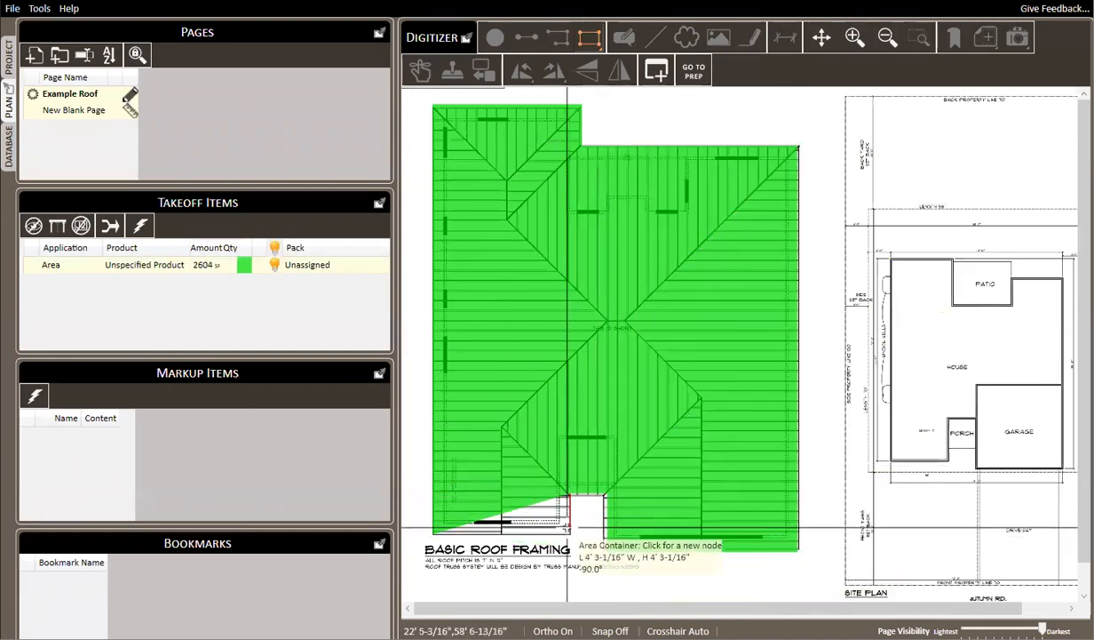
left_click(570, 532)
right_click(882, 324)
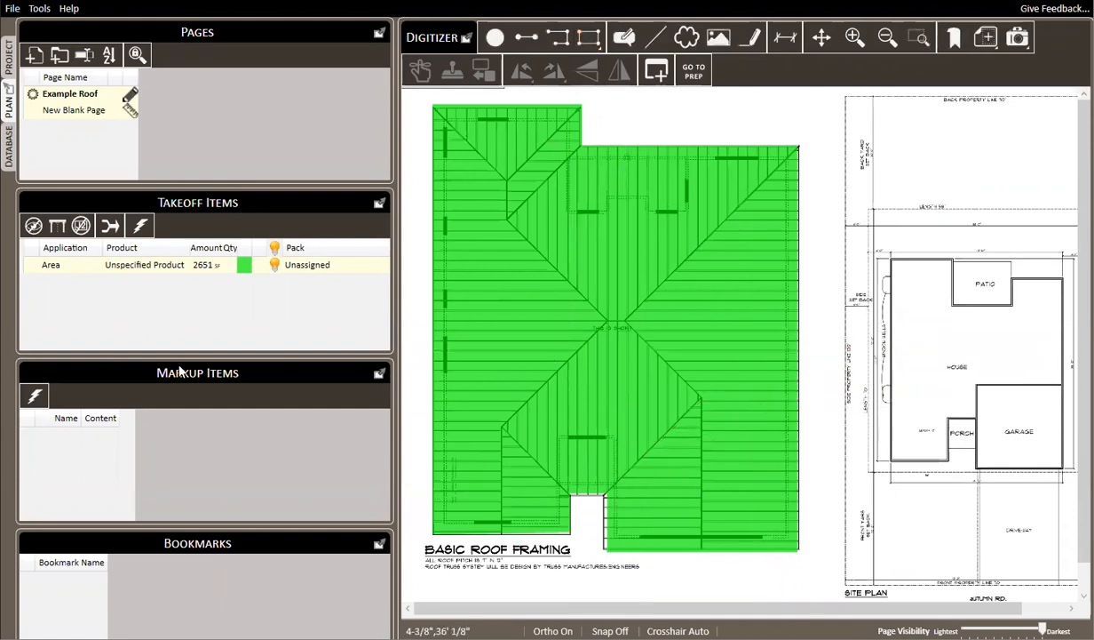
Change the application of the roof's Area takeoff item to Roof Shingles
right_click(142, 264)
mouse_move(190, 271)
mouse_move(427, 337)
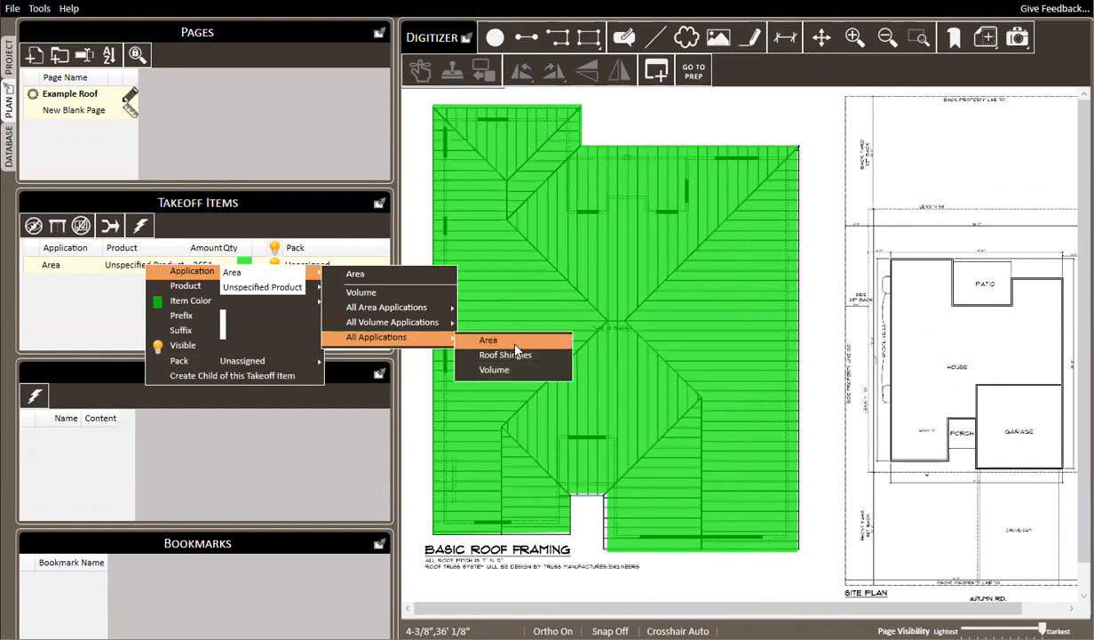
left_click(512, 357)
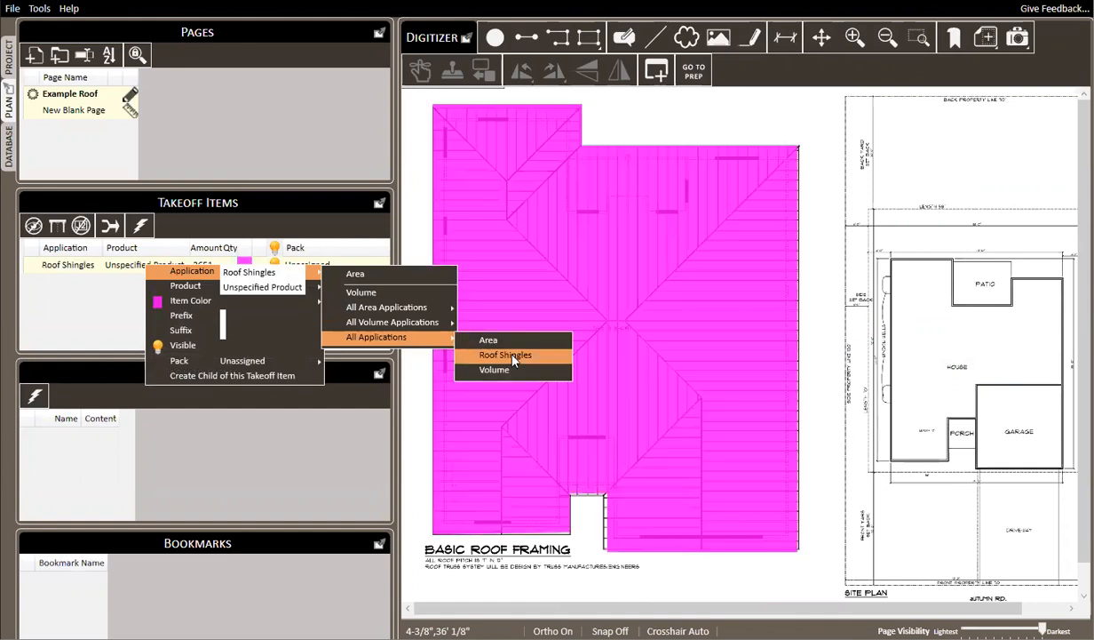
left_click(875, 210)
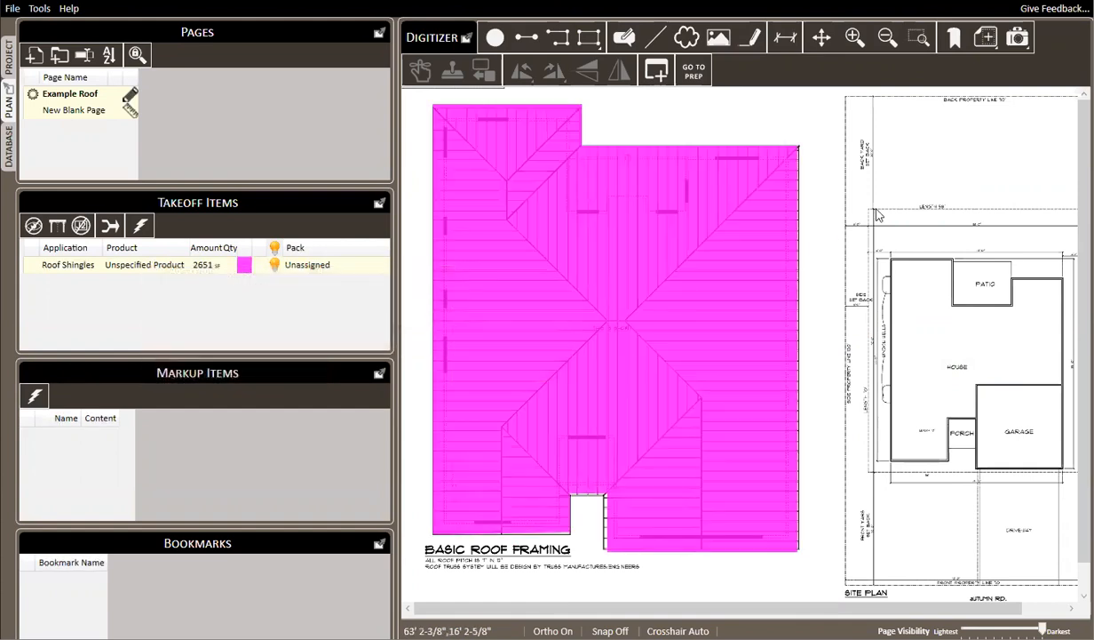
Review the products in the database, widening the Product Family Name column so the full names can be read
left_click(10, 144)
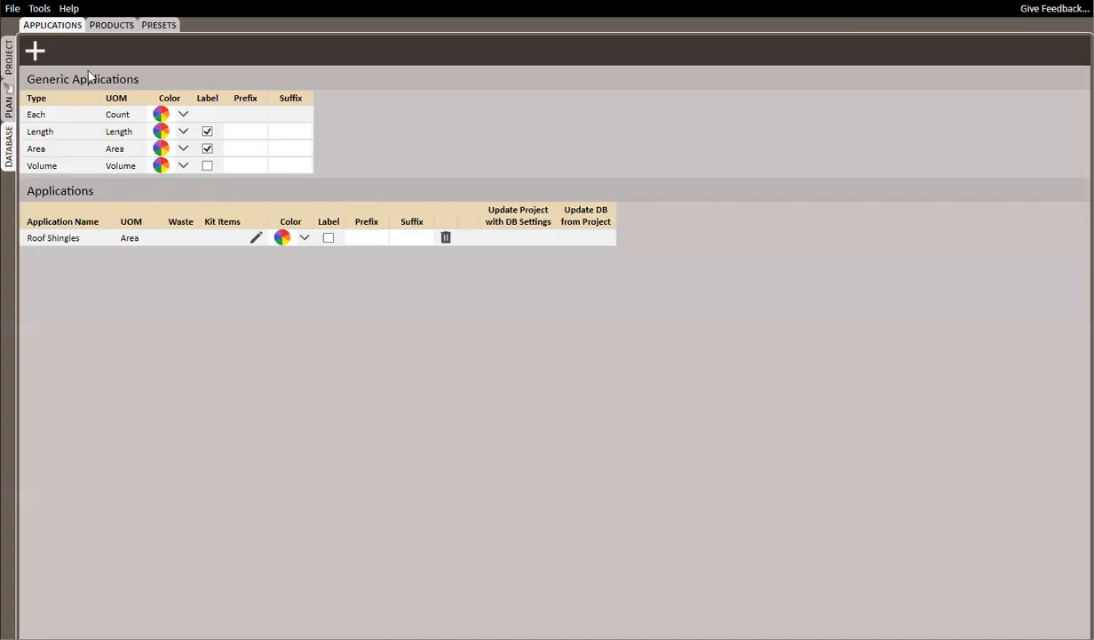
left_click(113, 25)
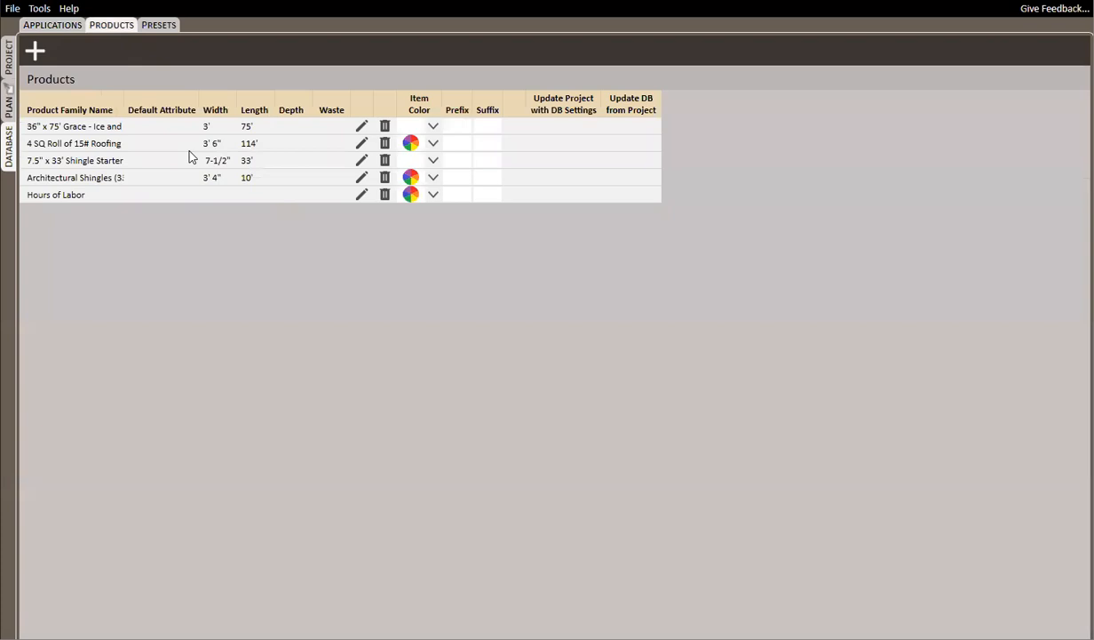
left_click_drag(124, 100, 193, 99)
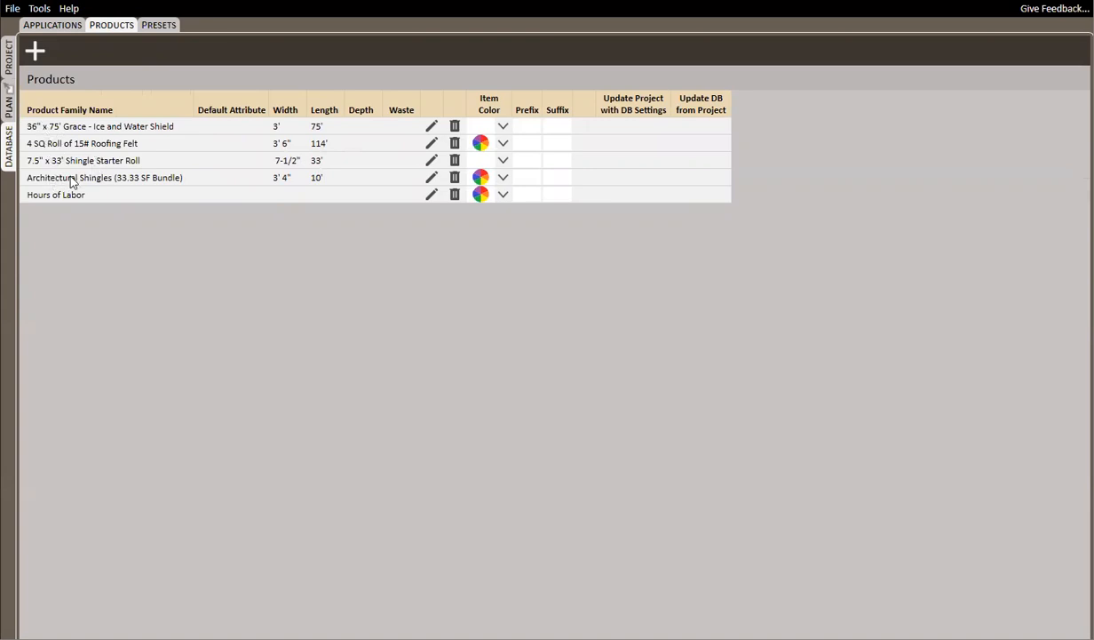
Assign the product Architectural Shingles (33.33 SF Bundle) to the Roof Shingles takeoff item on the plan
left_click(11, 97)
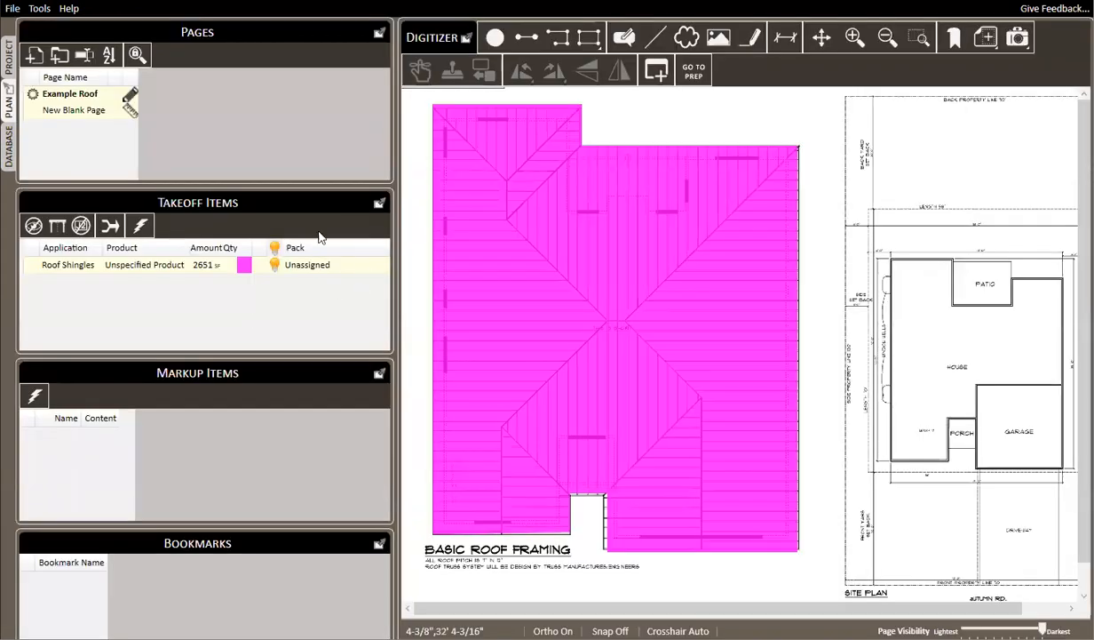
right_click(157, 264)
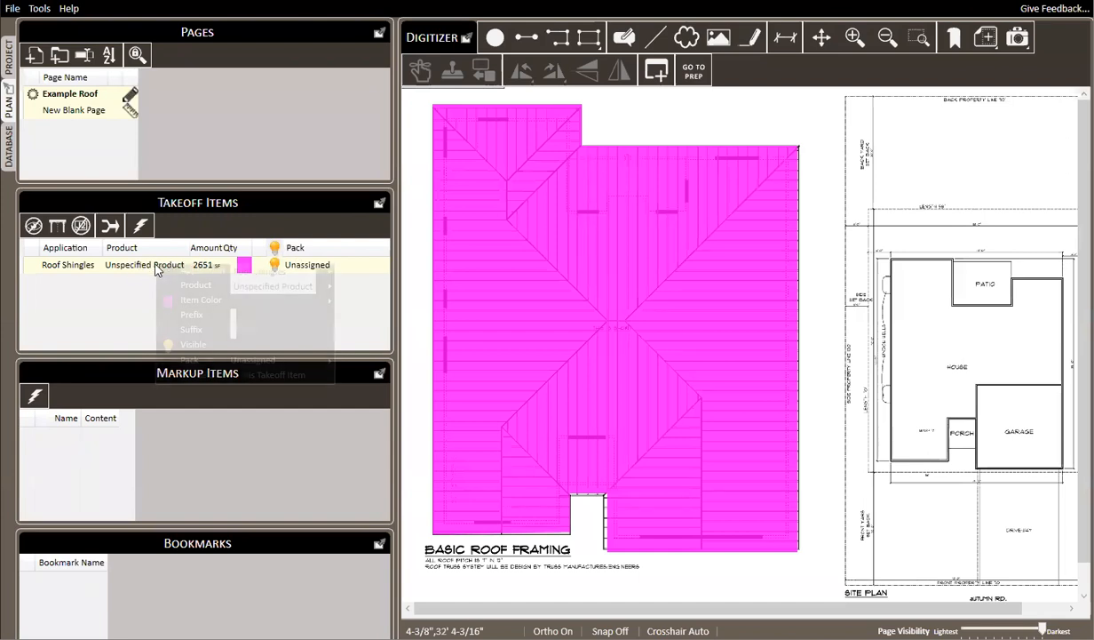
mouse_move(293, 286)
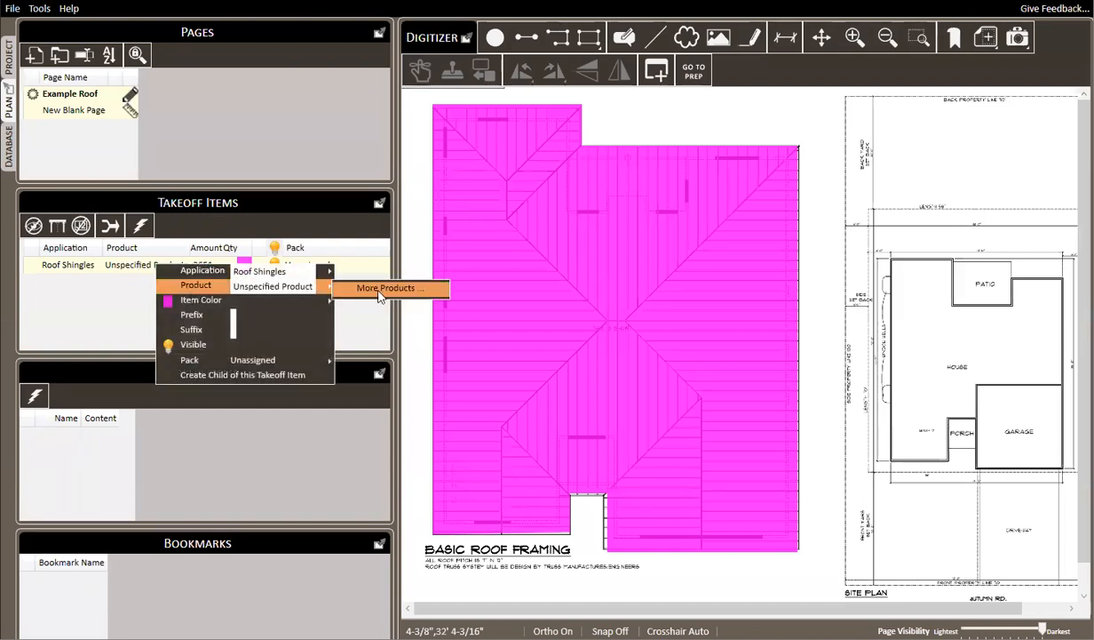
left_click(377, 287)
left_click(496, 305)
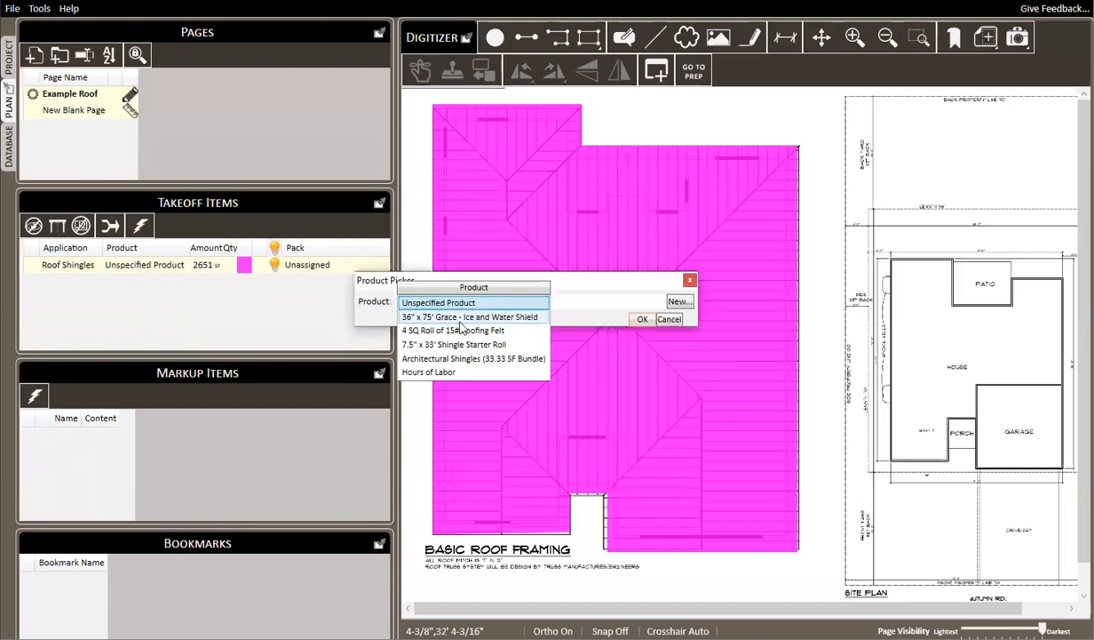
left_click(426, 363)
key("Return")
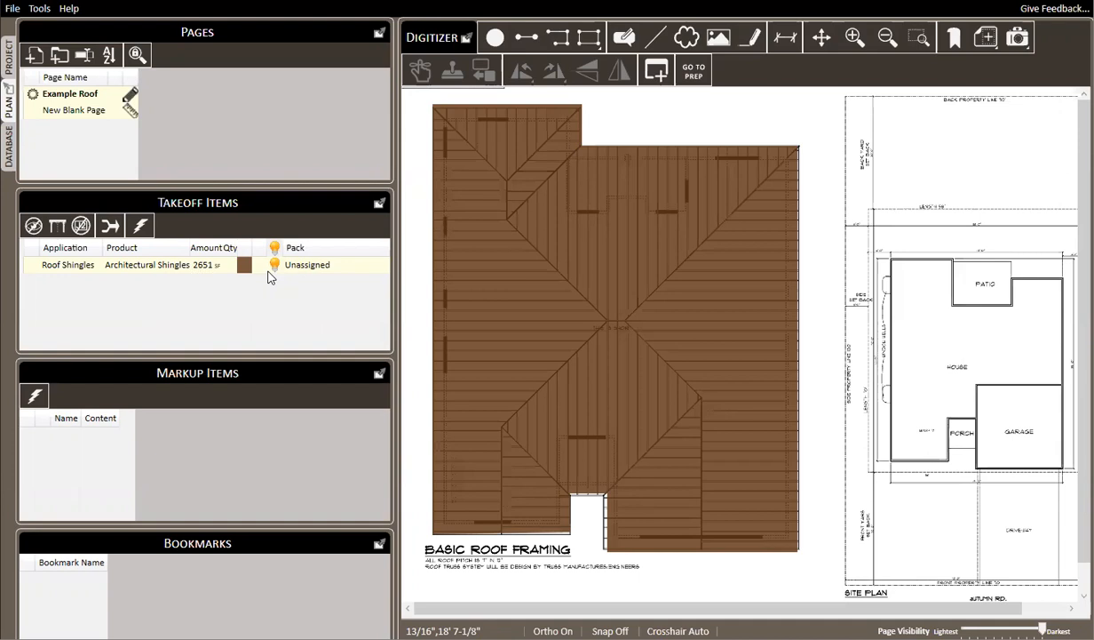
Generate the itemized list report of the Example Roof materials, review the shingle quantity and close the report
key("ctrl+p")
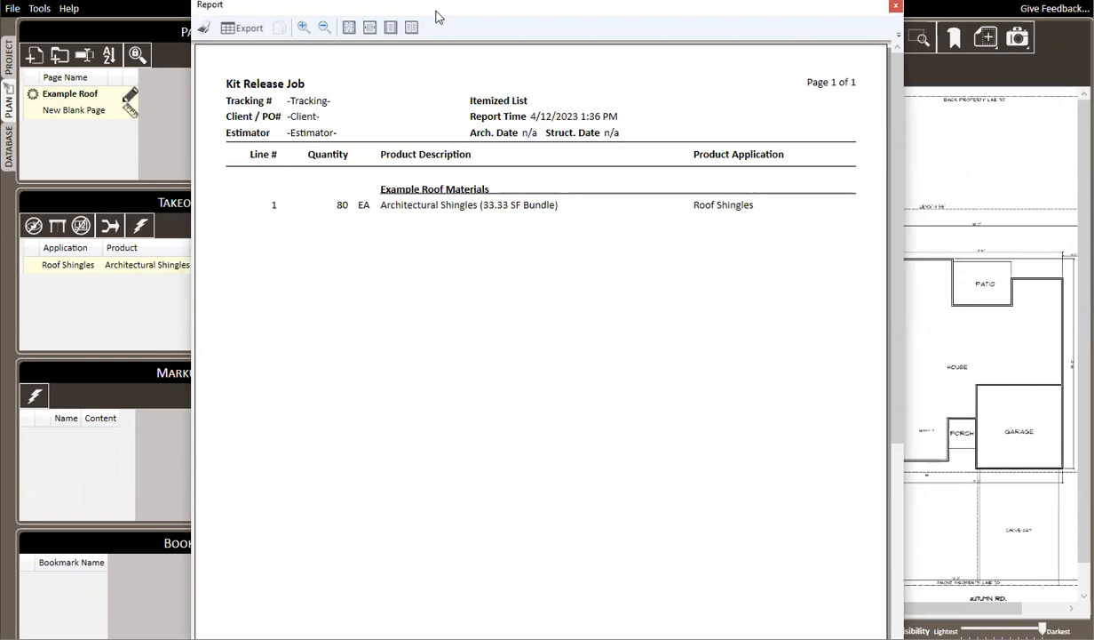
left_click_drag(436, 16, 480, 64)
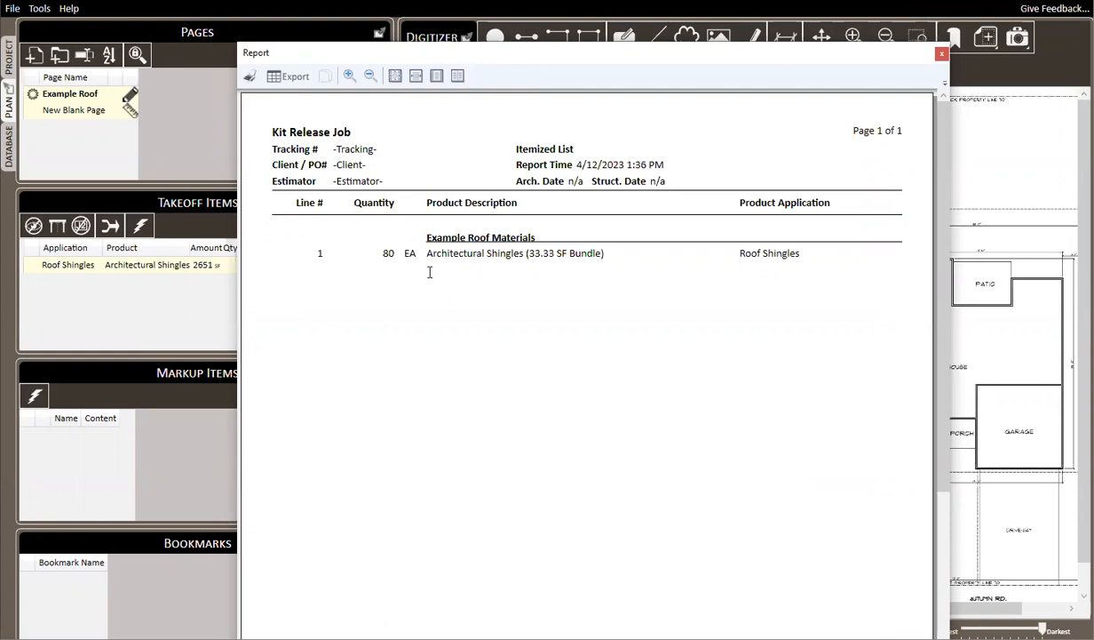
left_click(942, 55)
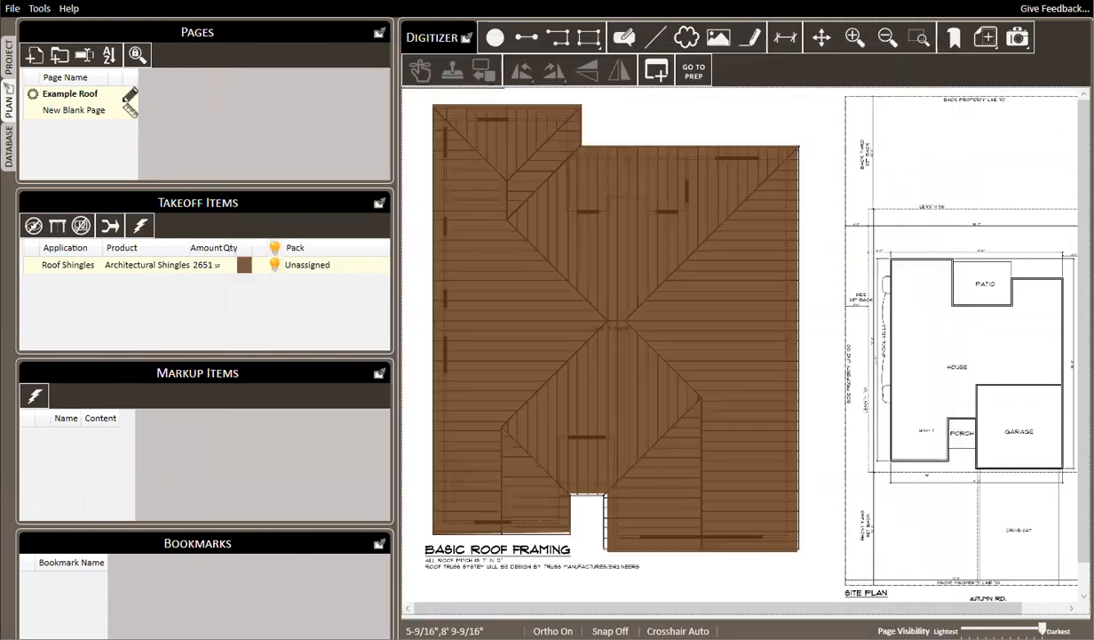
Add an Area kit component to the Roof Shingles application in the database and rename it Underlayment
left_click(9, 147)
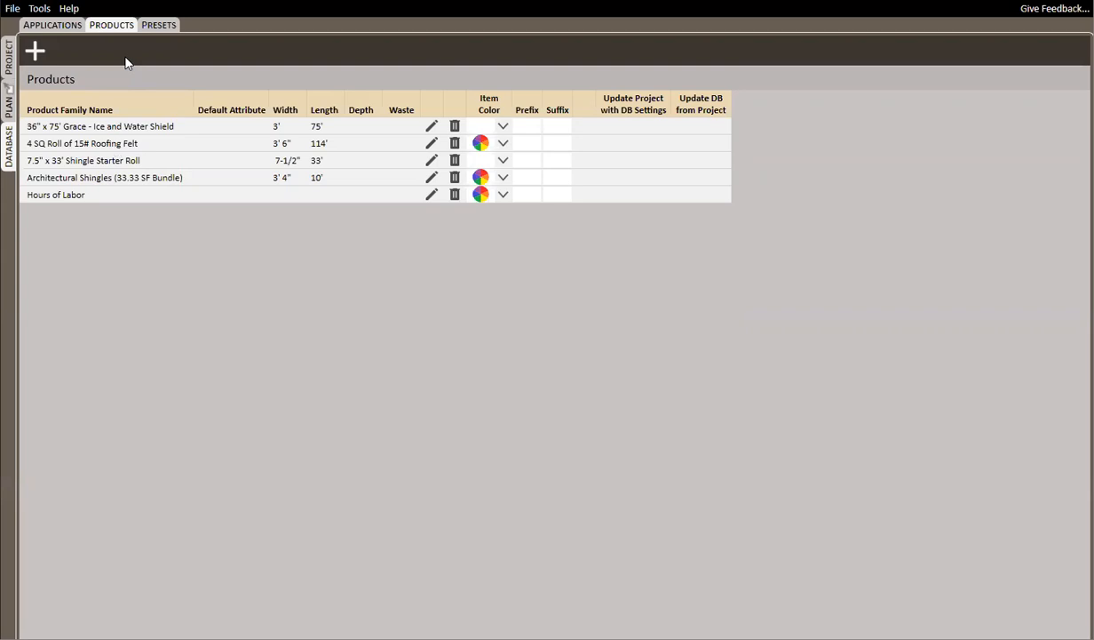
left_click(49, 26)
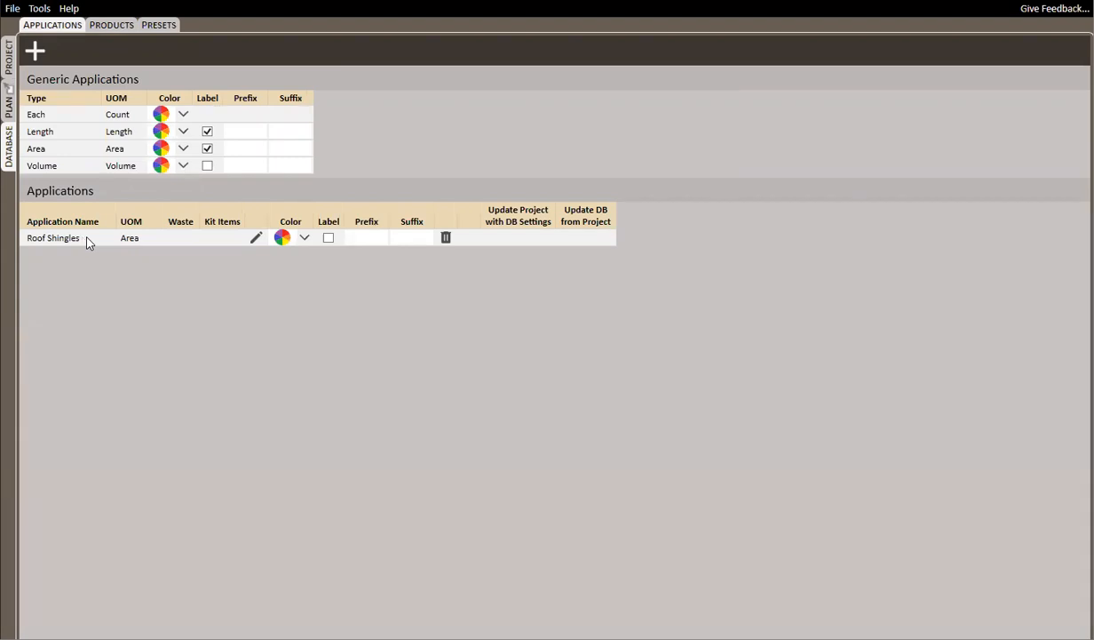
left_click(257, 238)
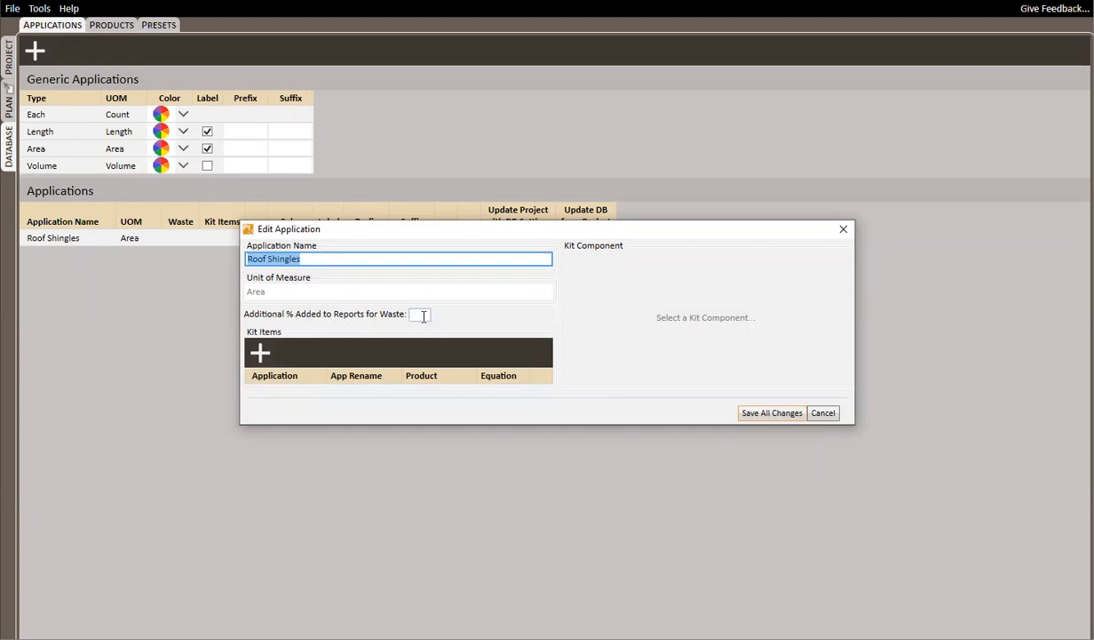
left_click(261, 353)
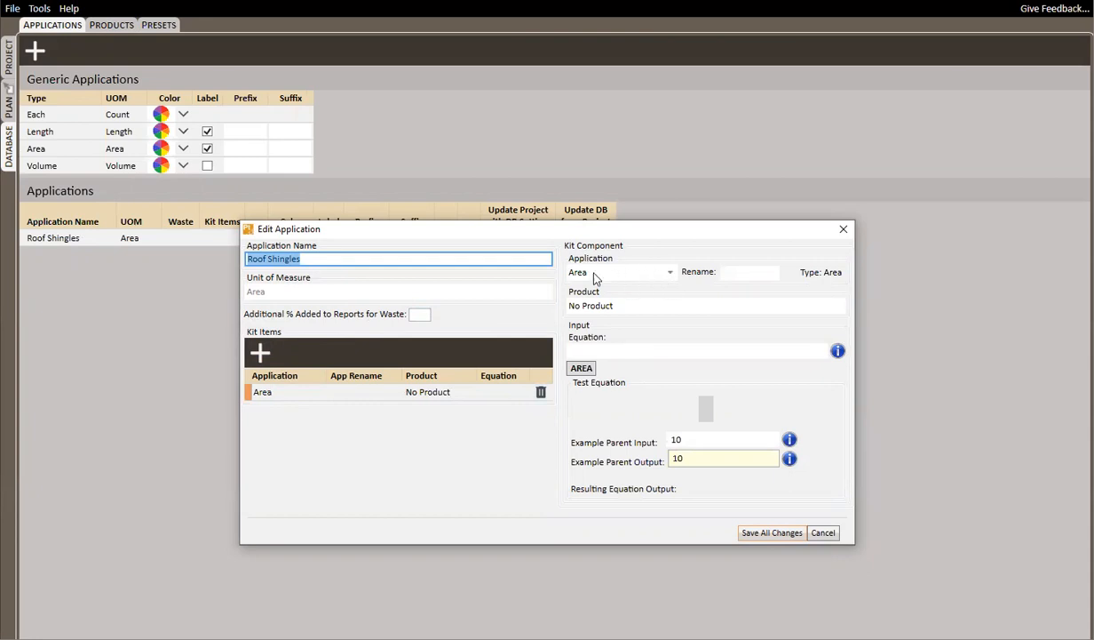
left_click(737, 273)
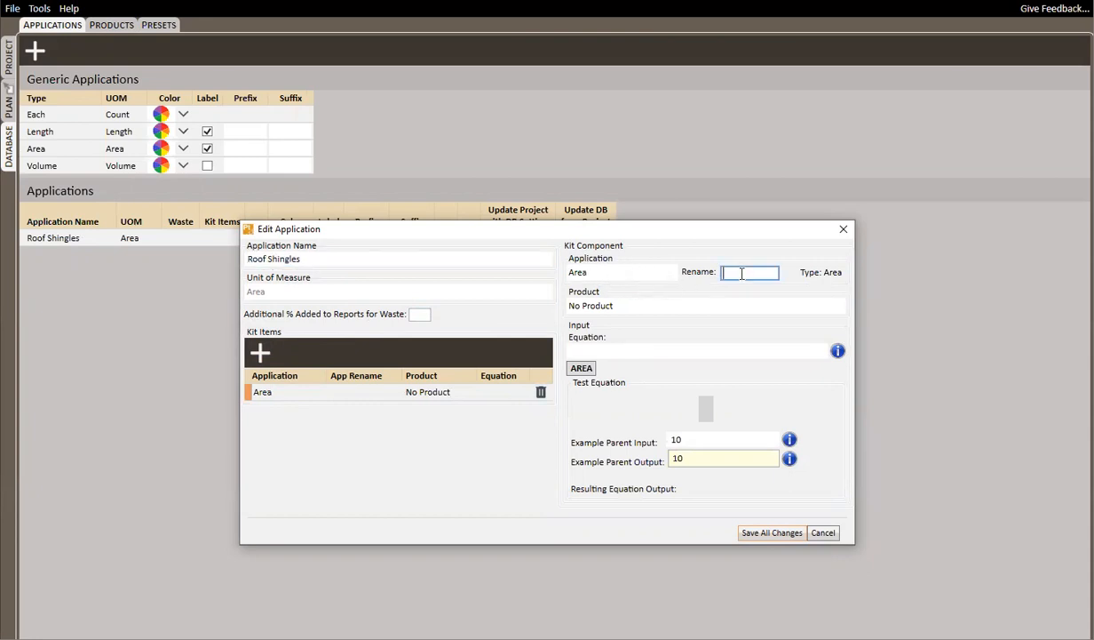
type("Underlayment")
key("Tab")
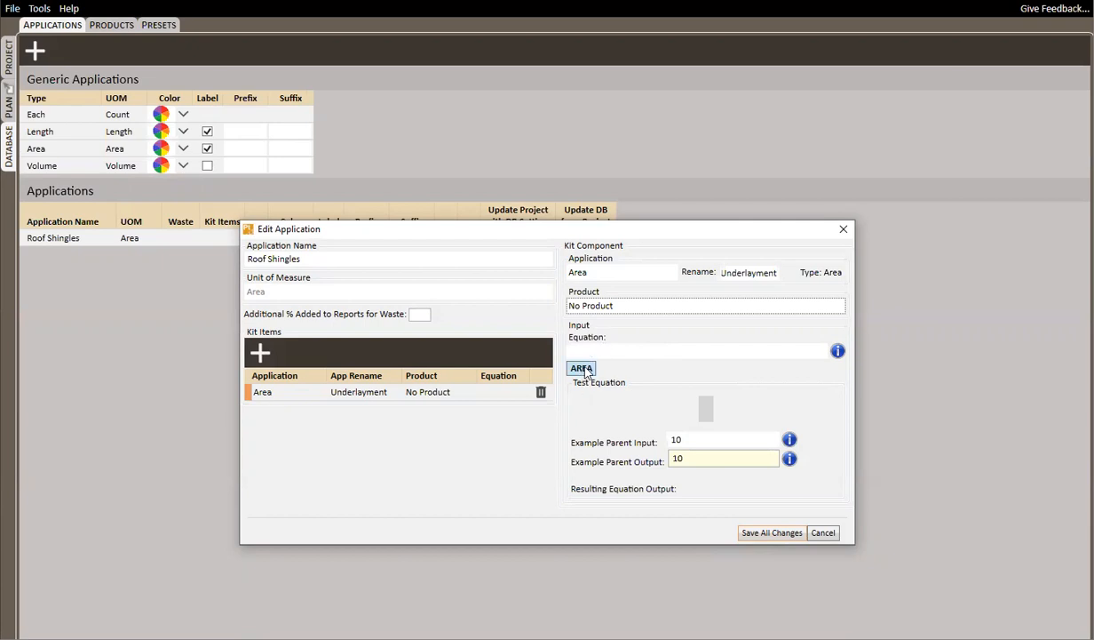
Set the Underlayment component's equation to AREA and save all changes to the application
left_click(583, 369)
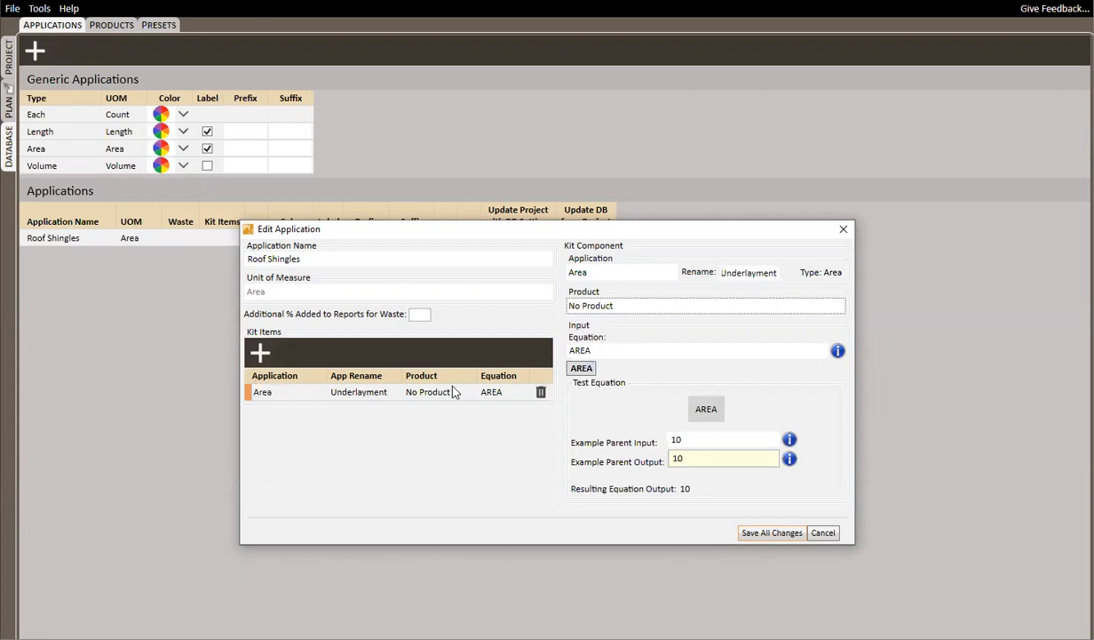
left_click(765, 533)
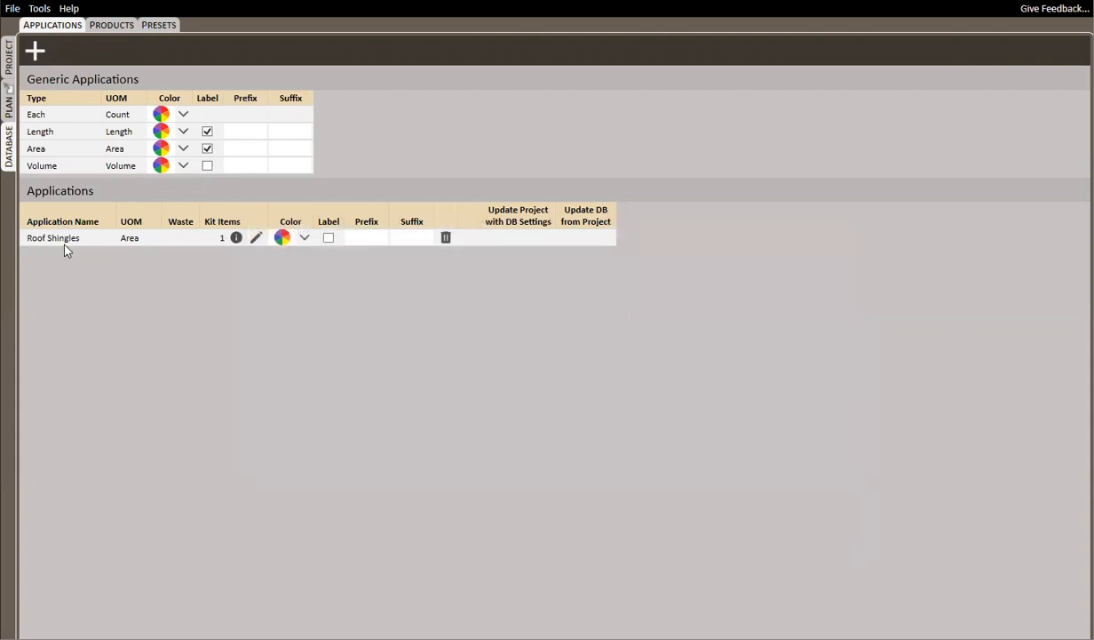
mouse_move(240, 240)
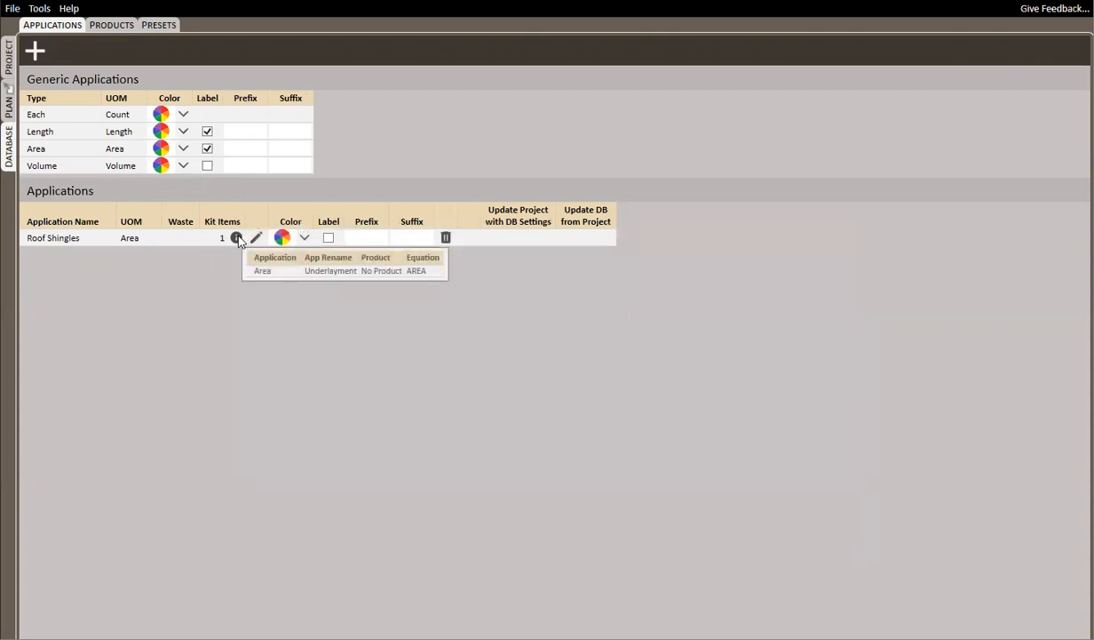
Assign the Roof Shingles takeoff item on the plan to the First Material Shipment pack
left_click(8, 103)
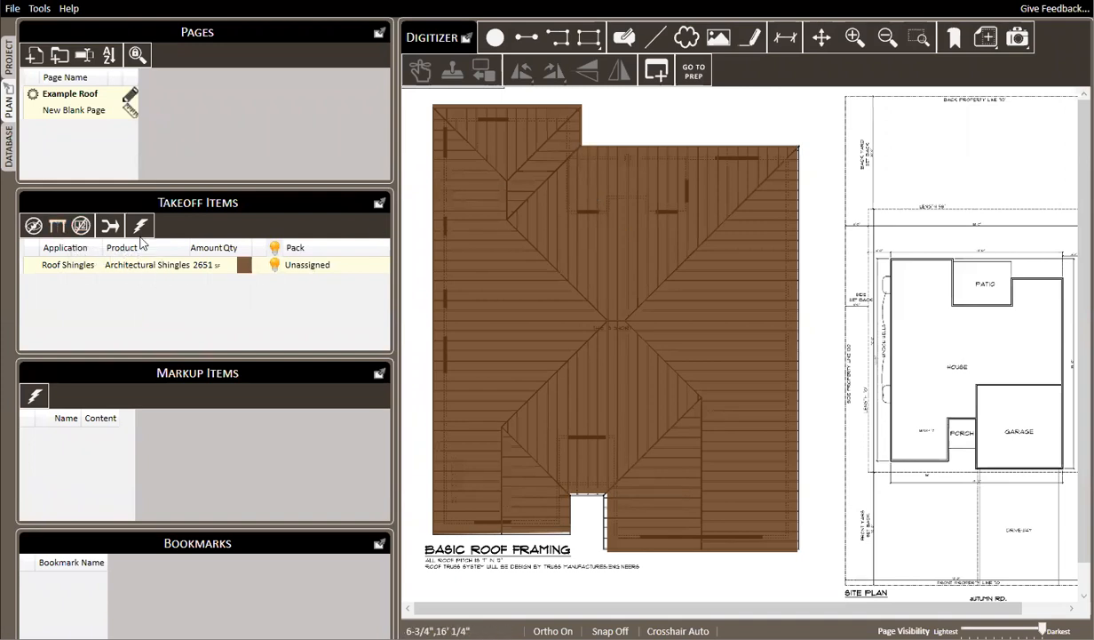
right_click(311, 273)
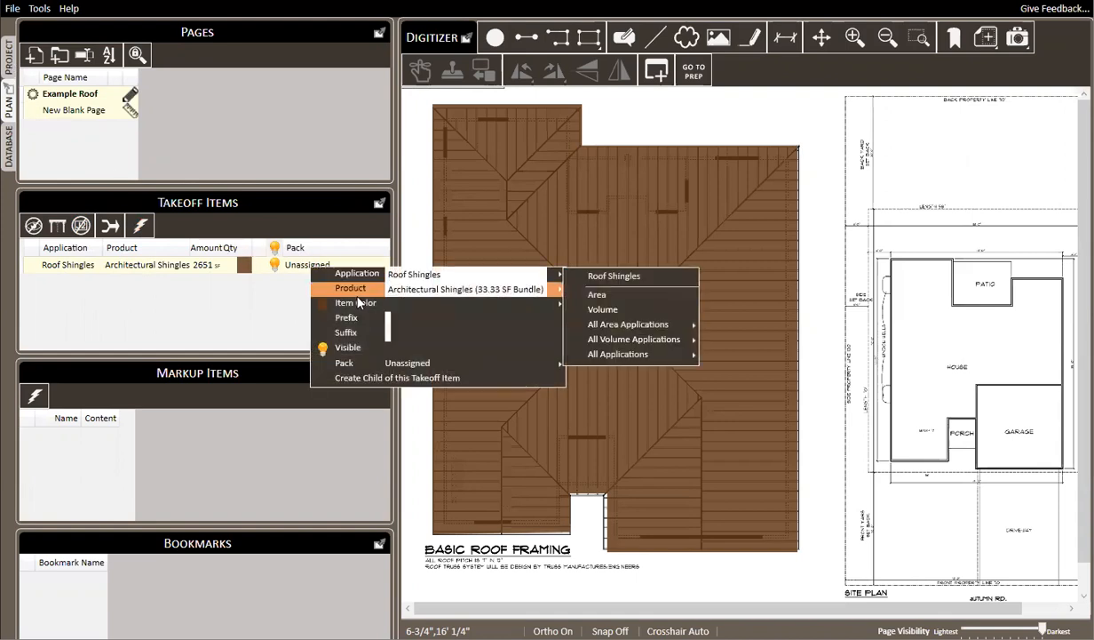
mouse_move(457, 364)
left_click(595, 364)
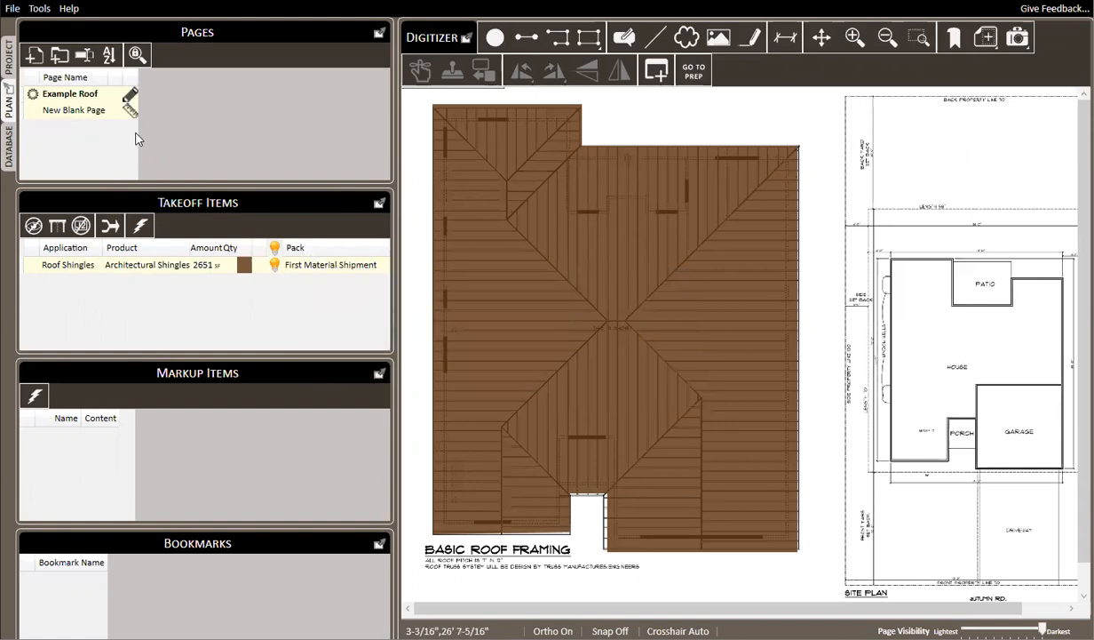
Examine the First Material Shipment pack's items in the project's material list and in the itemized list report
left_click(8, 61)
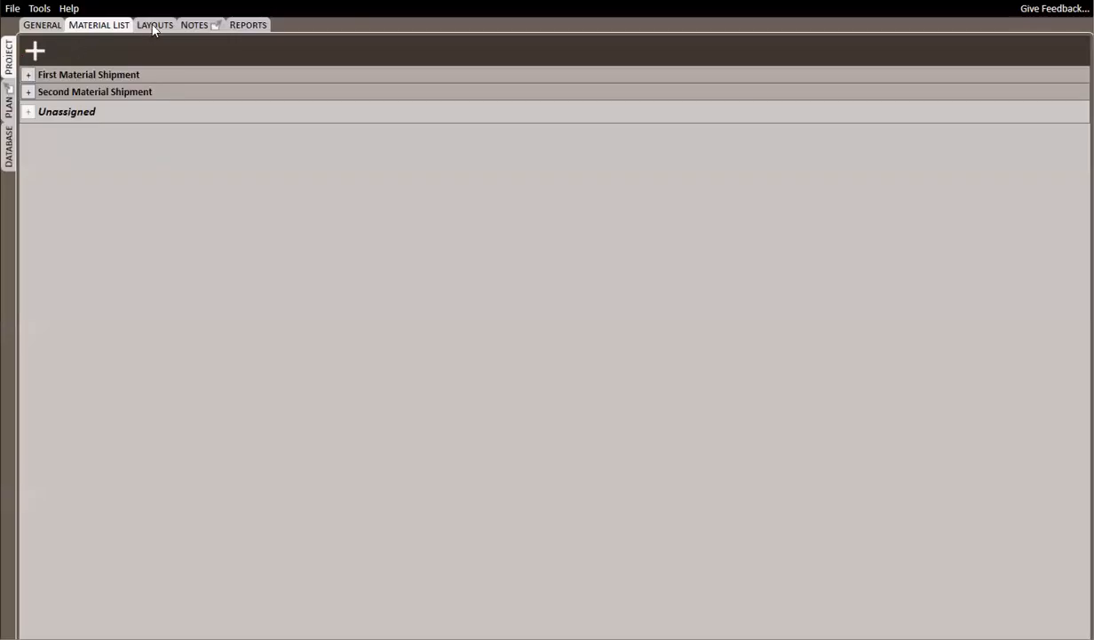
left_click(30, 76)
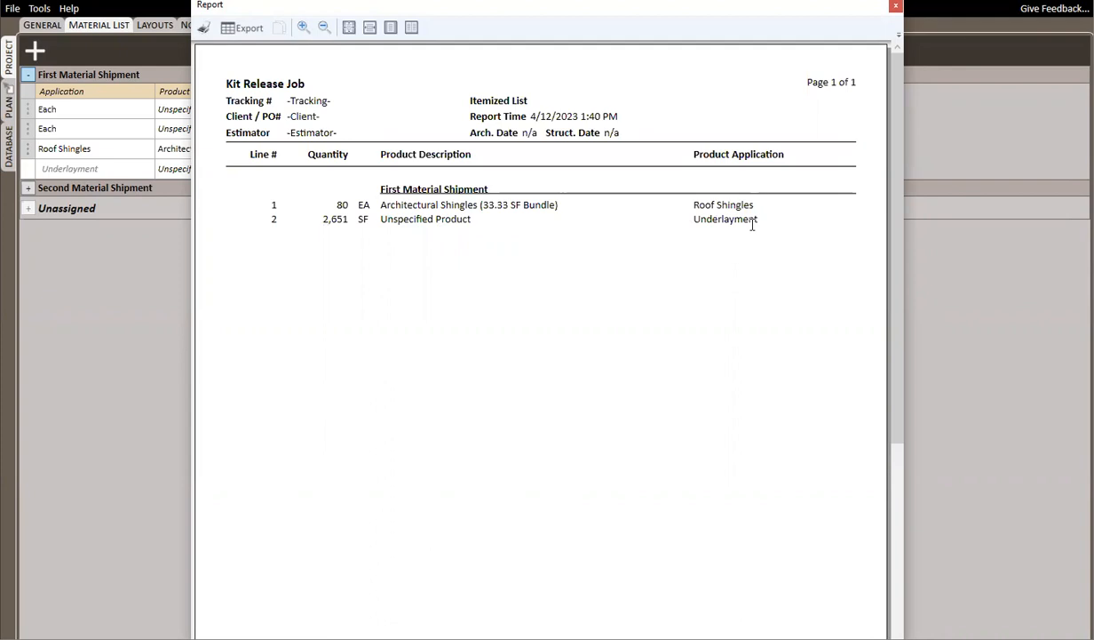
left_click(896, 6)
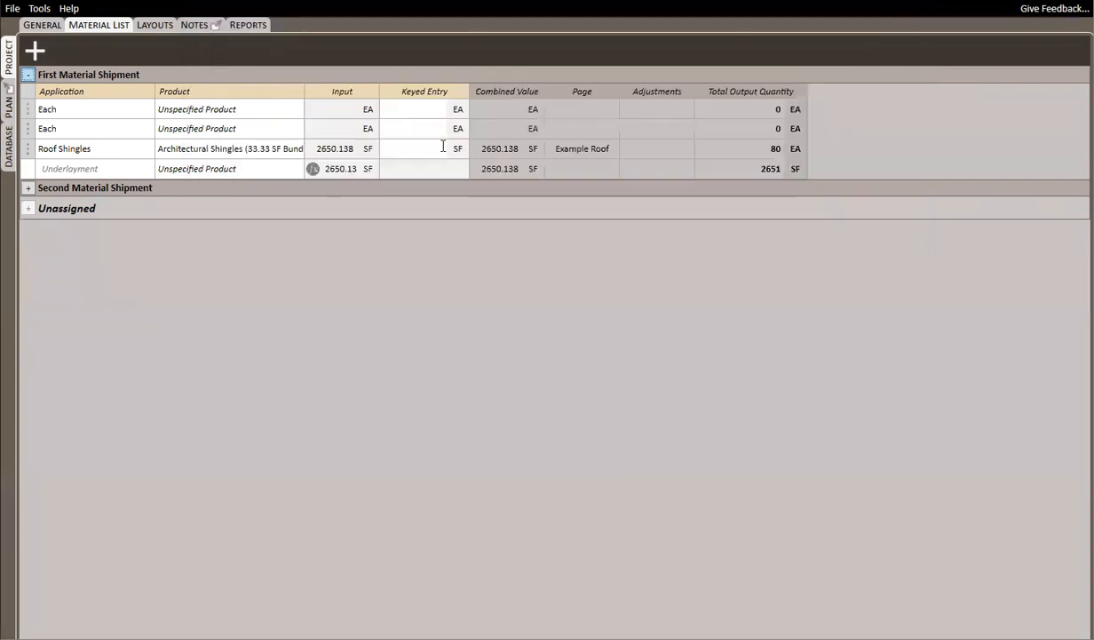
Assign the product 4 SQ Roll of 15# Roofing Felt to the Underlayment component of the database's Roof Shingles application
left_click(10, 147)
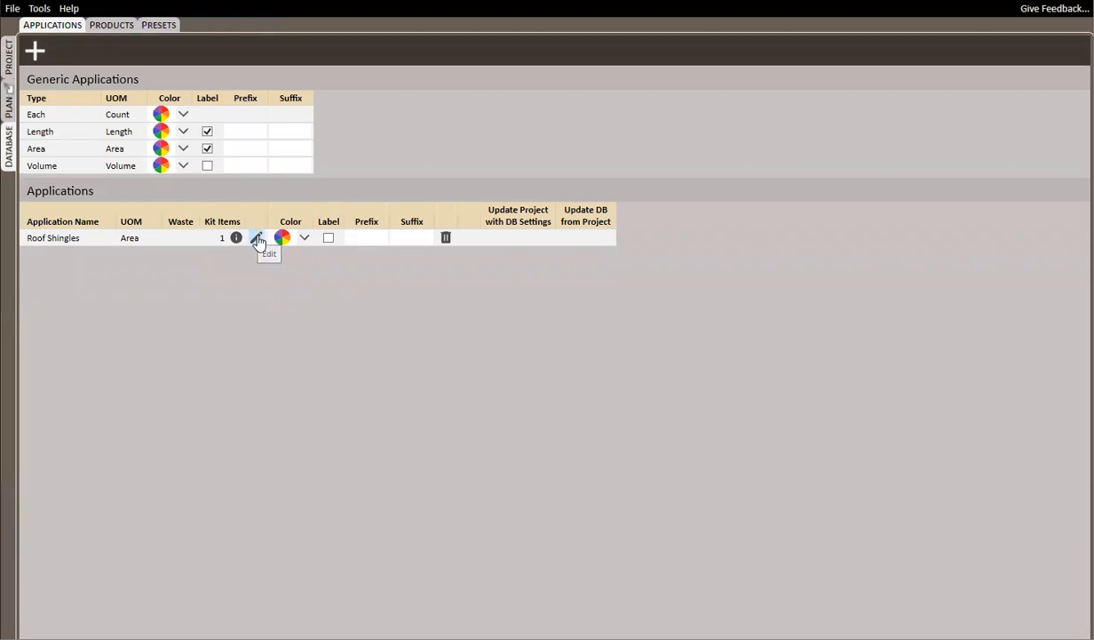
left_click(257, 238)
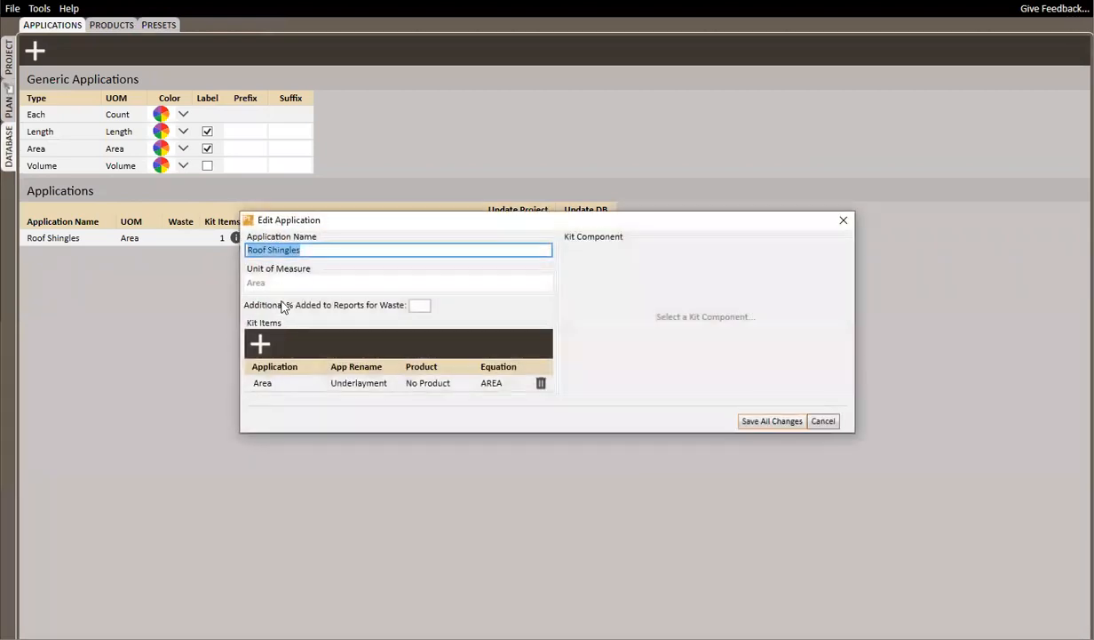
left_click(293, 385)
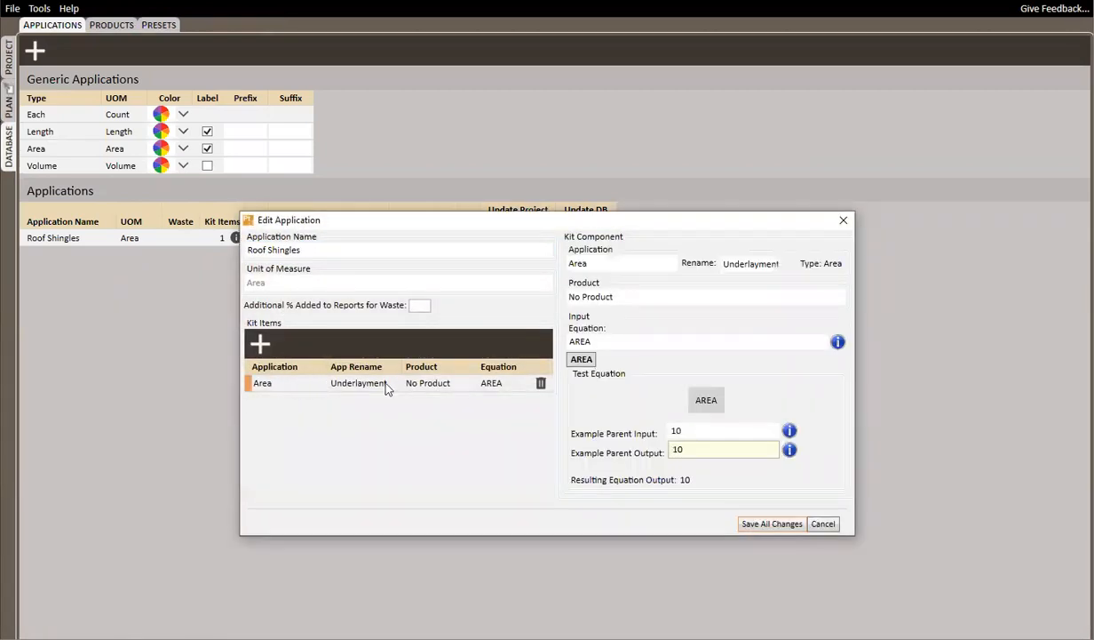
left_click(623, 299)
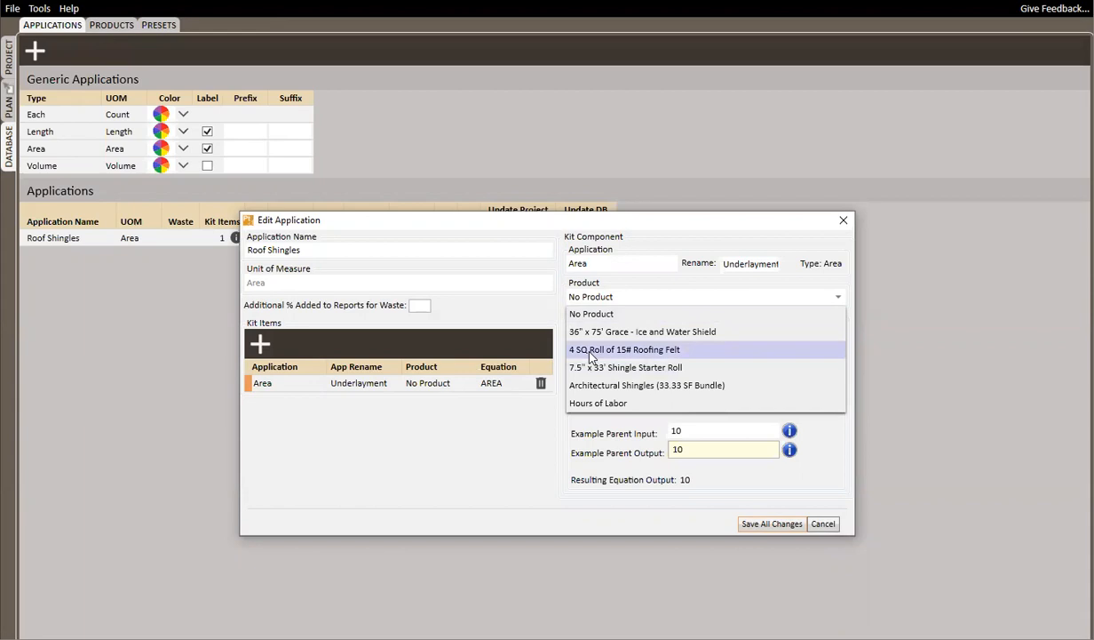
left_click(592, 352)
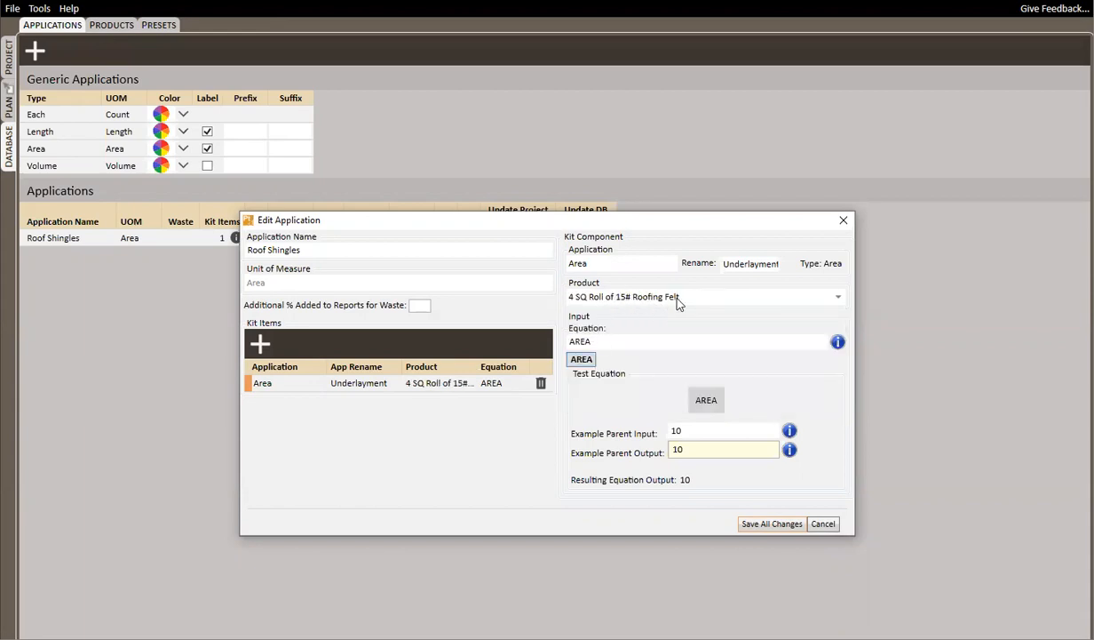
Set the Underlayment component's equation to AREA*1.05 and save all changes to the Roof Shingles application
left_click(618, 343)
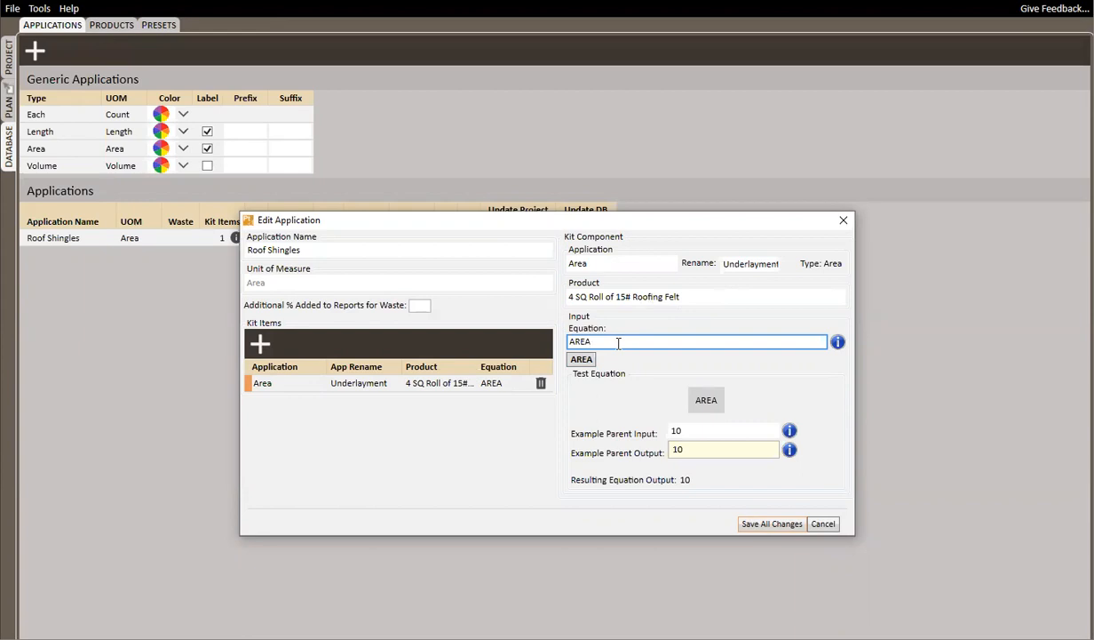
type("1.0")
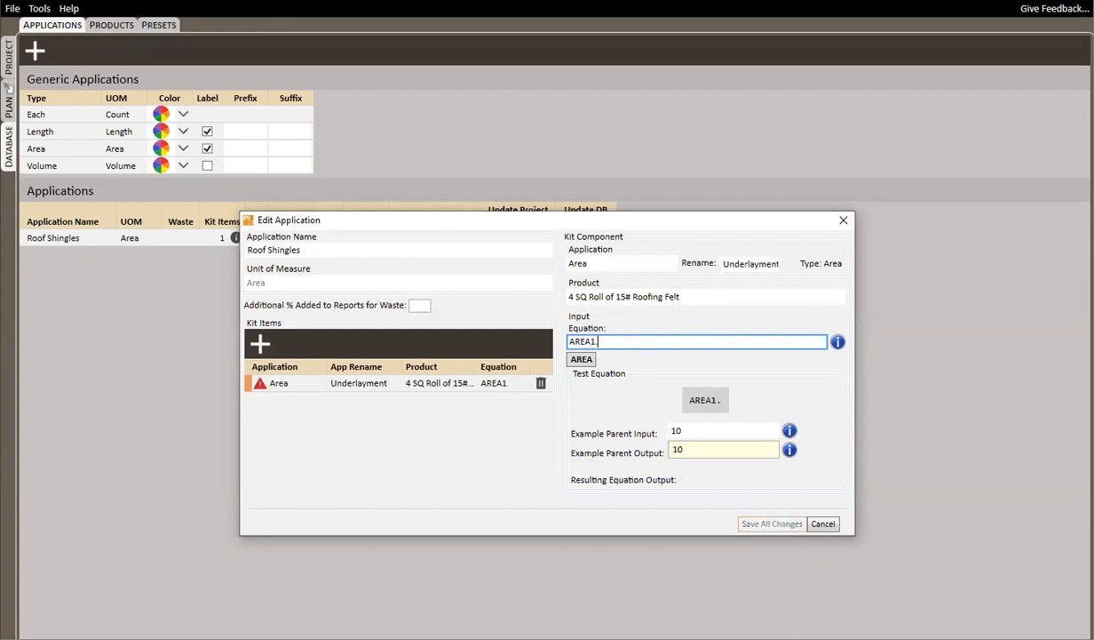
key("BackSpace")
key("BackSpace")
key("BackSpace")
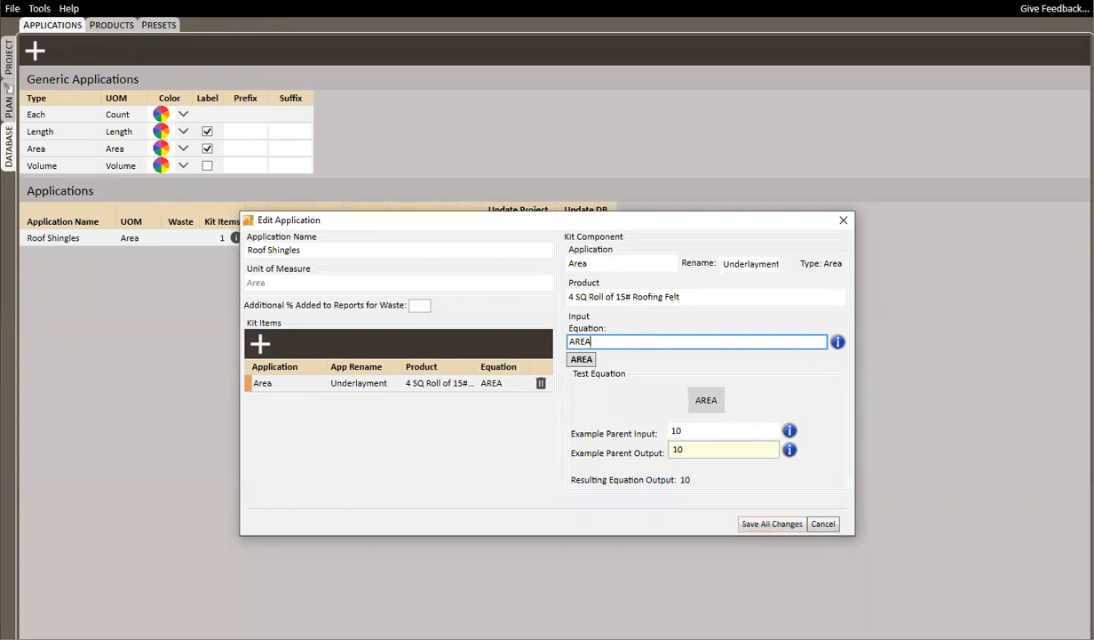
type("*1.05")
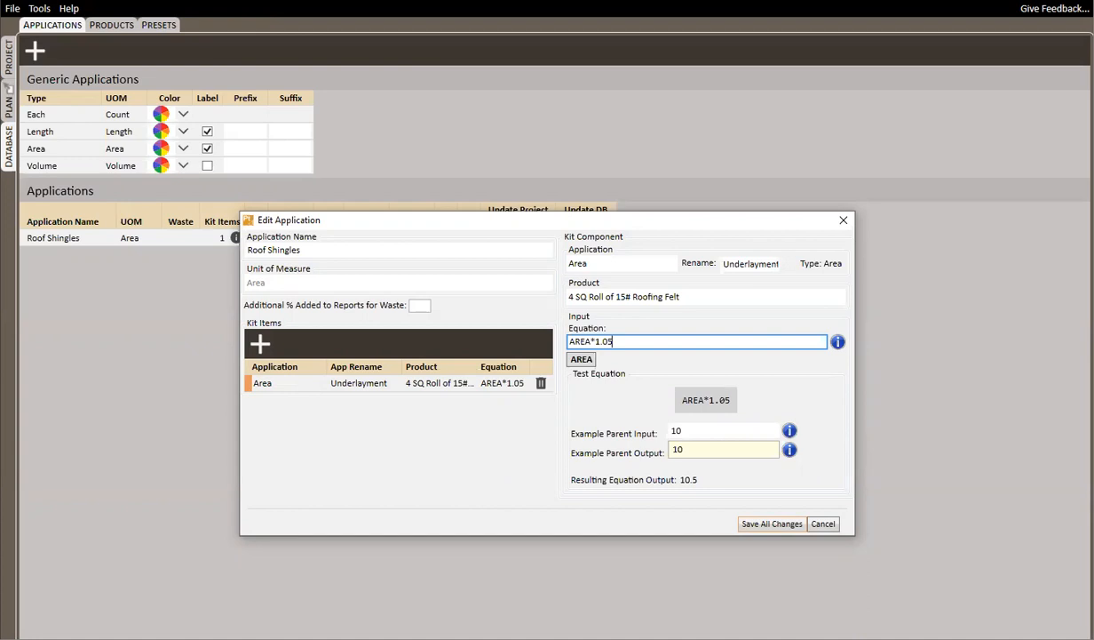
left_click(773, 524)
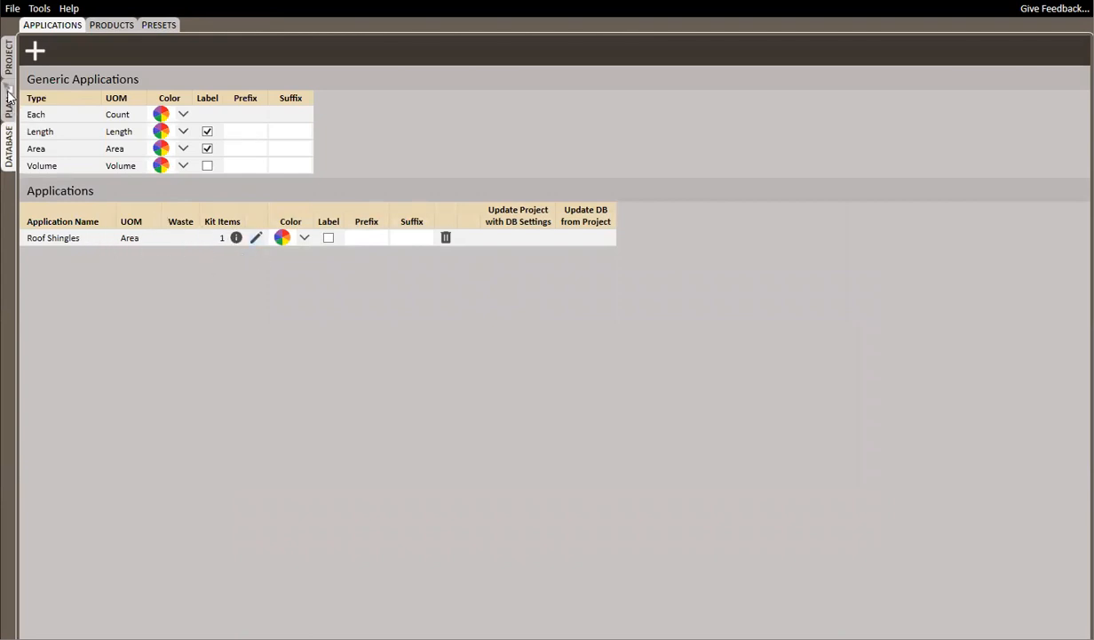
Examine the Underlayment product and quantity in the project's material list and in the itemized list report
left_click(9, 55)
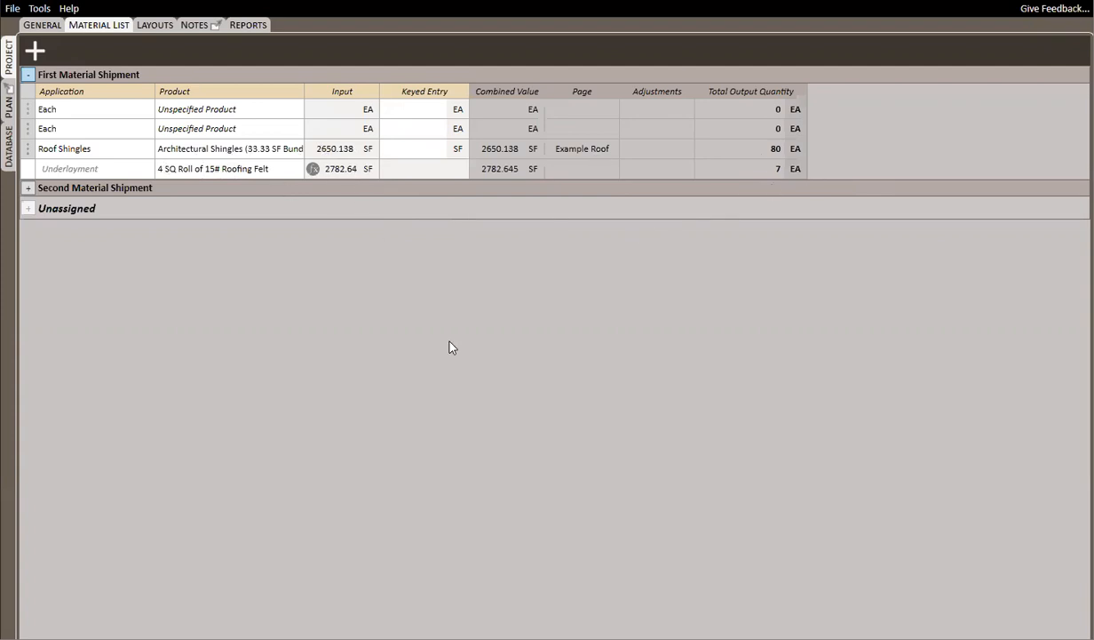
key("alt+Tab")
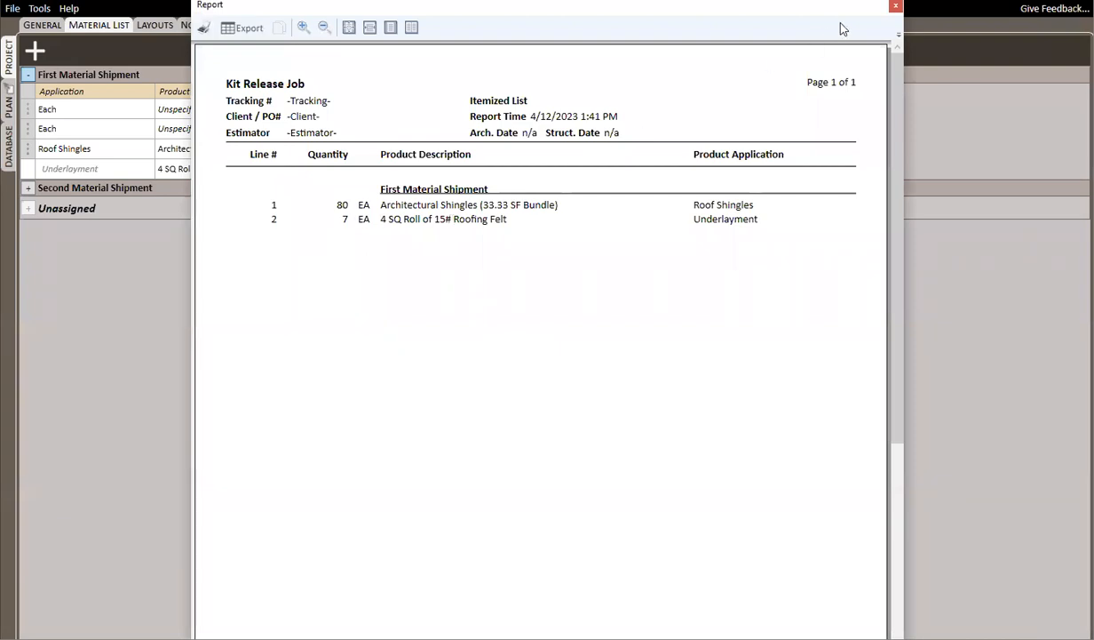
left_click(895, 6)
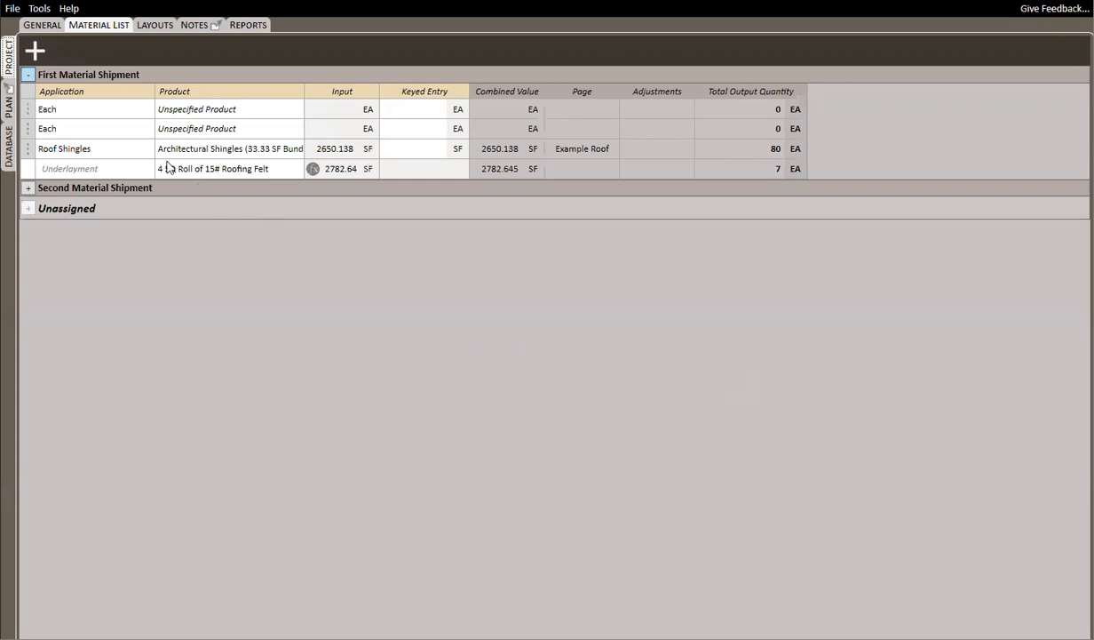
On the plan, draw five Length segments along the roof's left, upper and right outer edges, about 163 ft in all
left_click(9, 105)
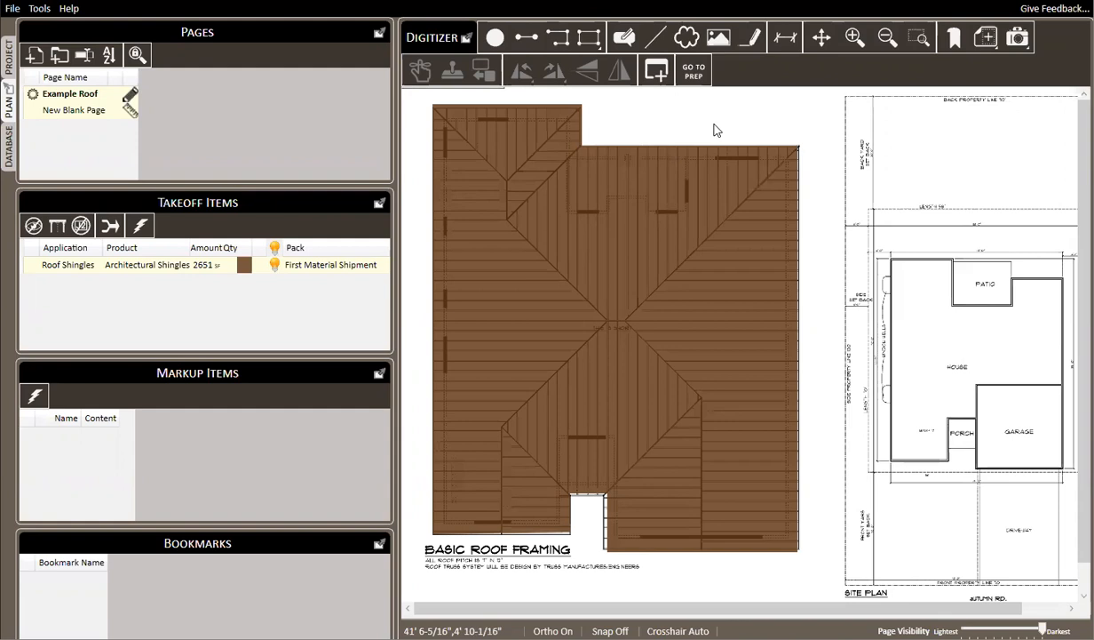
left_click(527, 37)
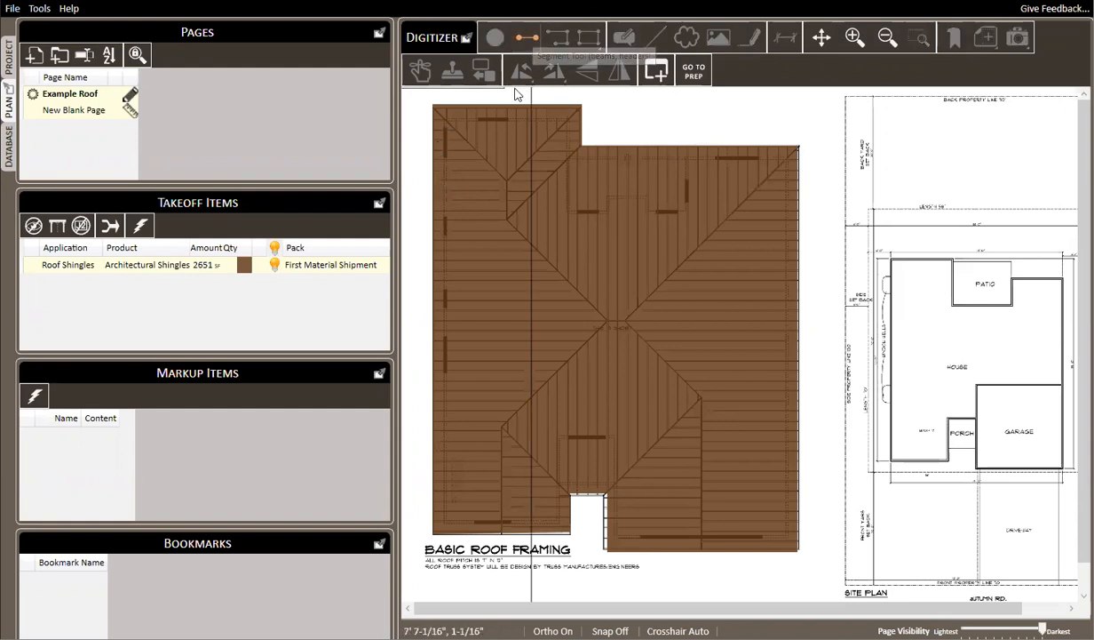
left_click(433, 533)
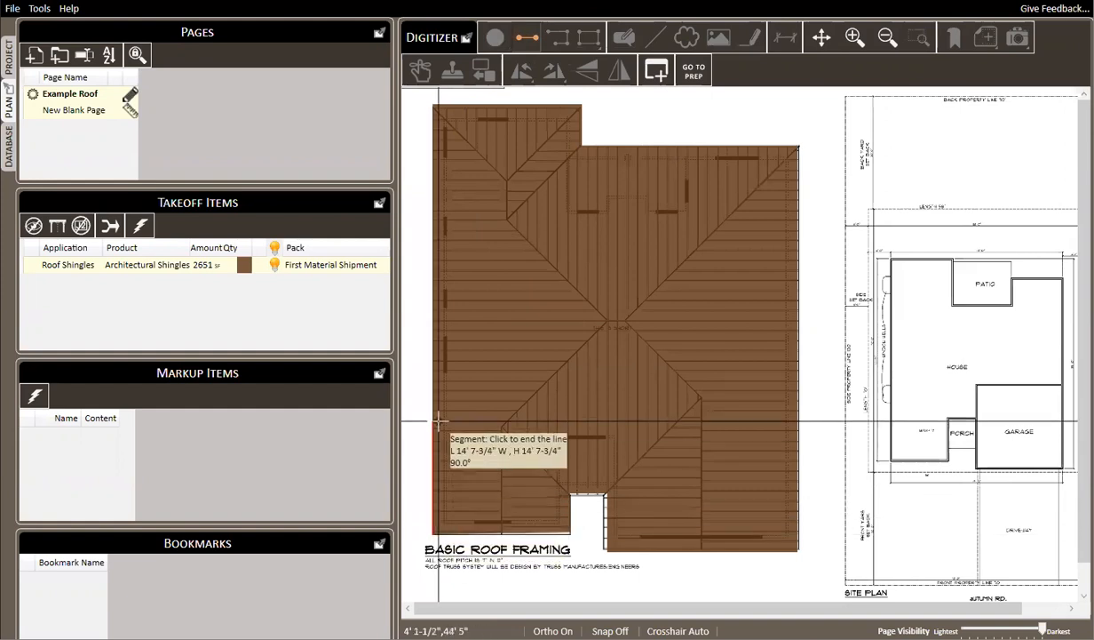
left_click(433, 104)
left_click(433, 104)
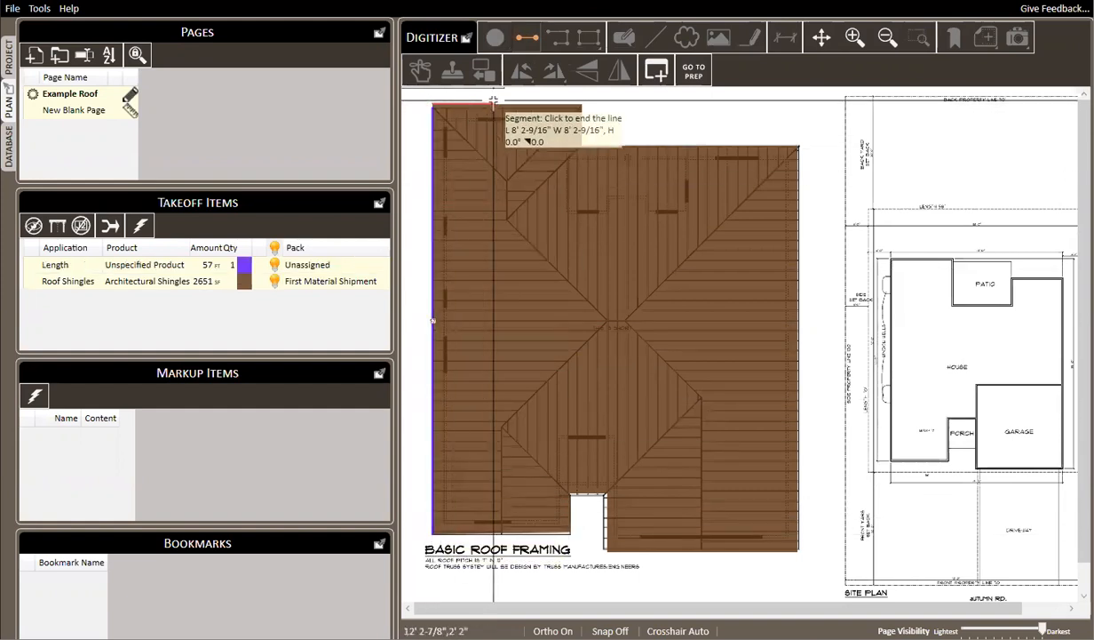
left_click(582, 104)
left_click(582, 104)
left_click(582, 104)
left_click(582, 145)
left_click(582, 144)
left_click(795, 145)
left_click(795, 145)
left_click(805, 549)
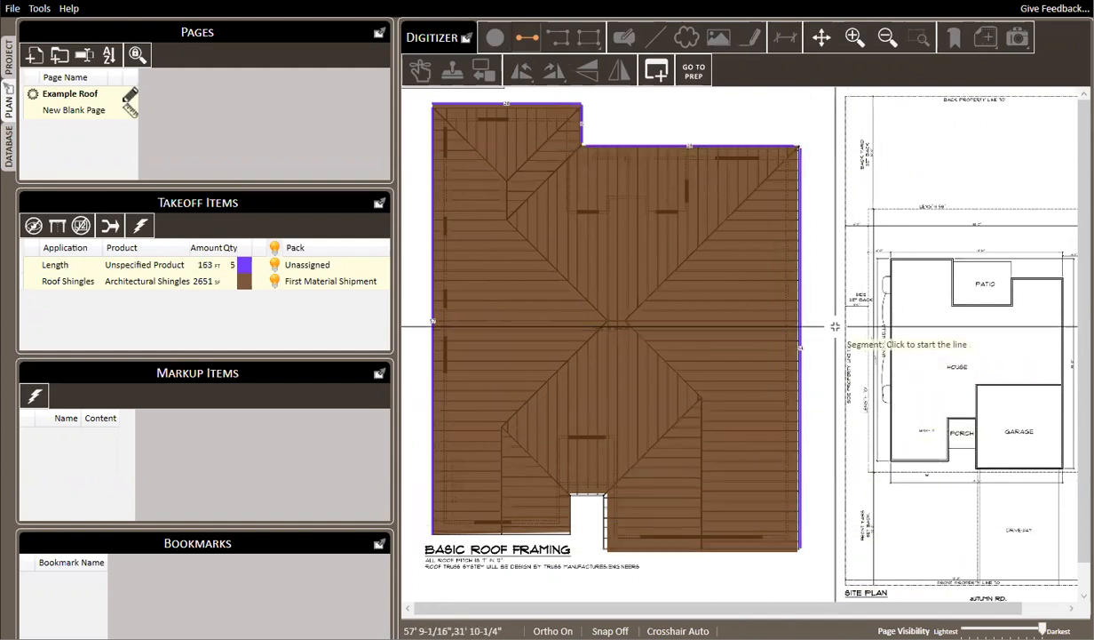
key("Escape")
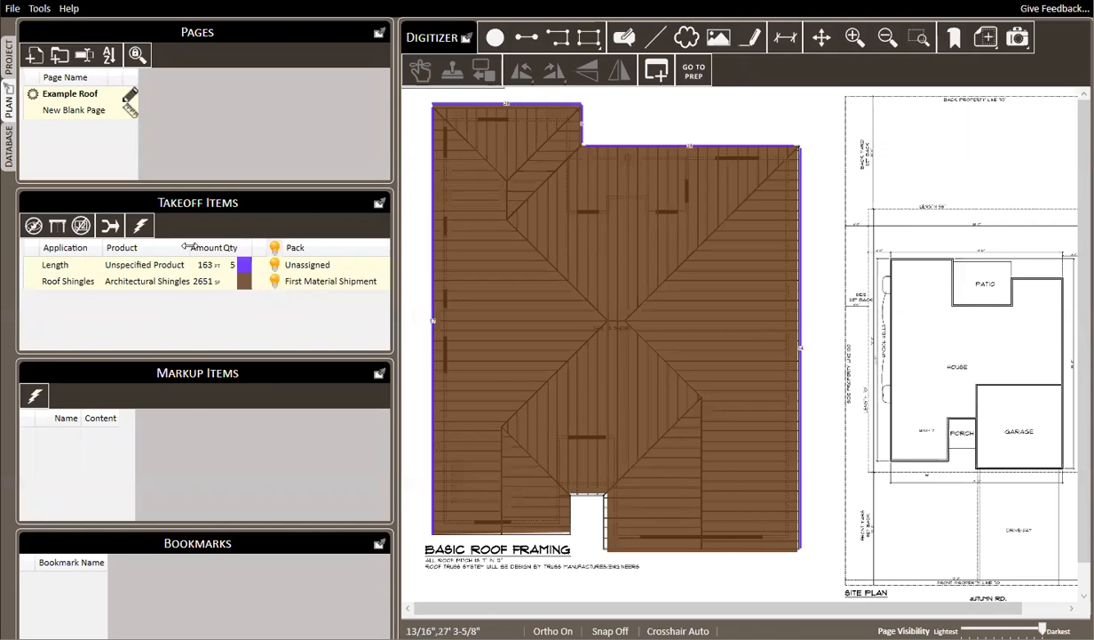
Add an application named Eave Flashing with the Length unit of measure to the database and save it
left_click(10, 143)
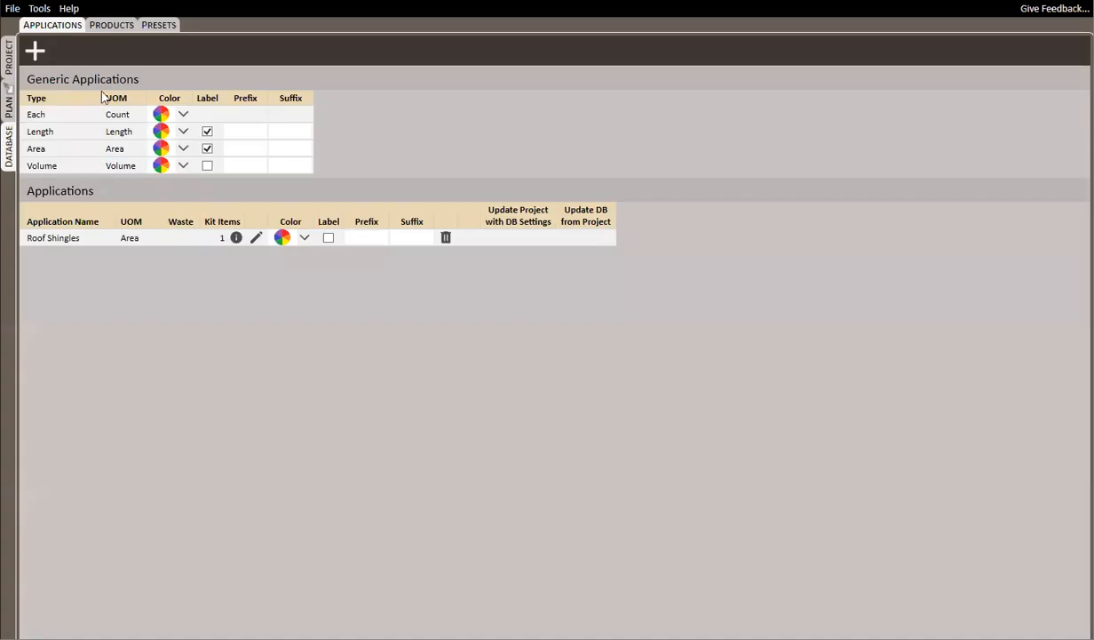
left_click(34, 51)
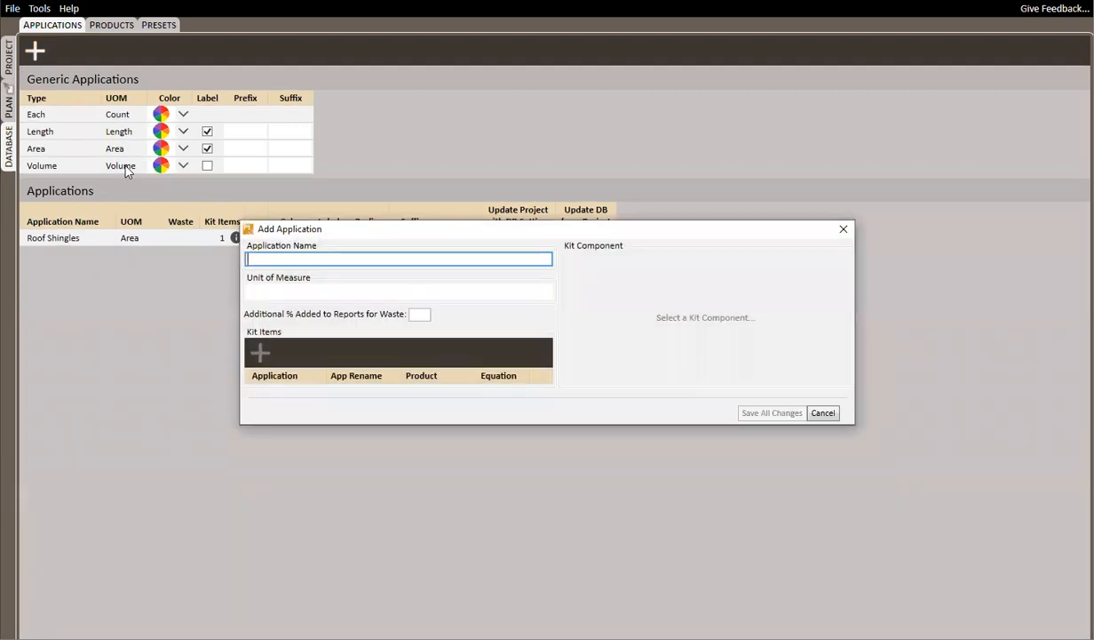
type("Eave Flashing")
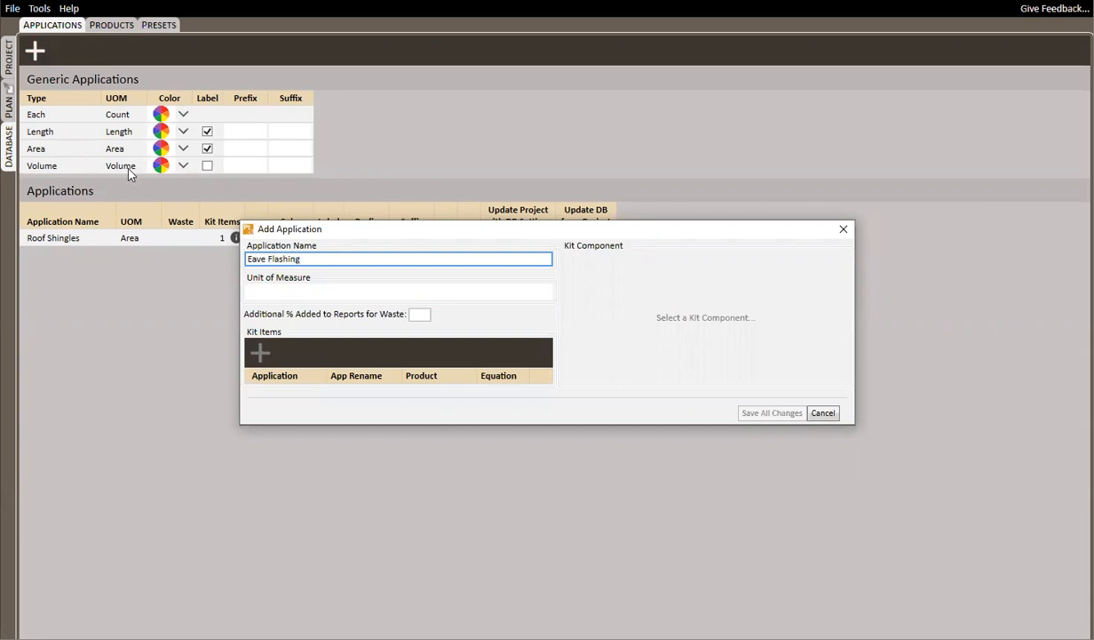
left_click(314, 293)
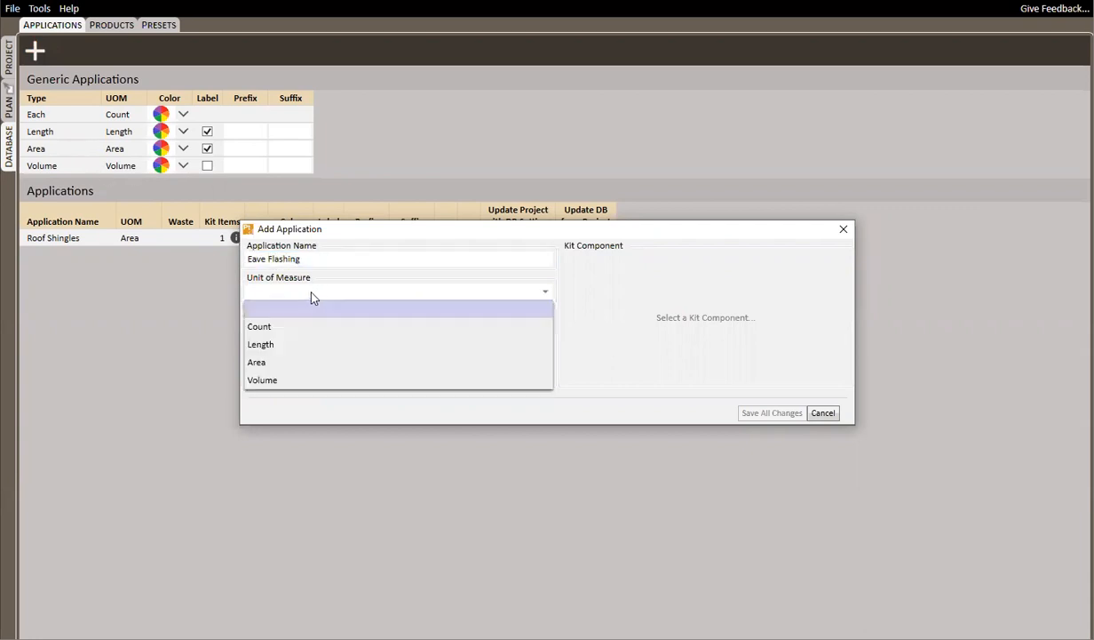
left_click(289, 355)
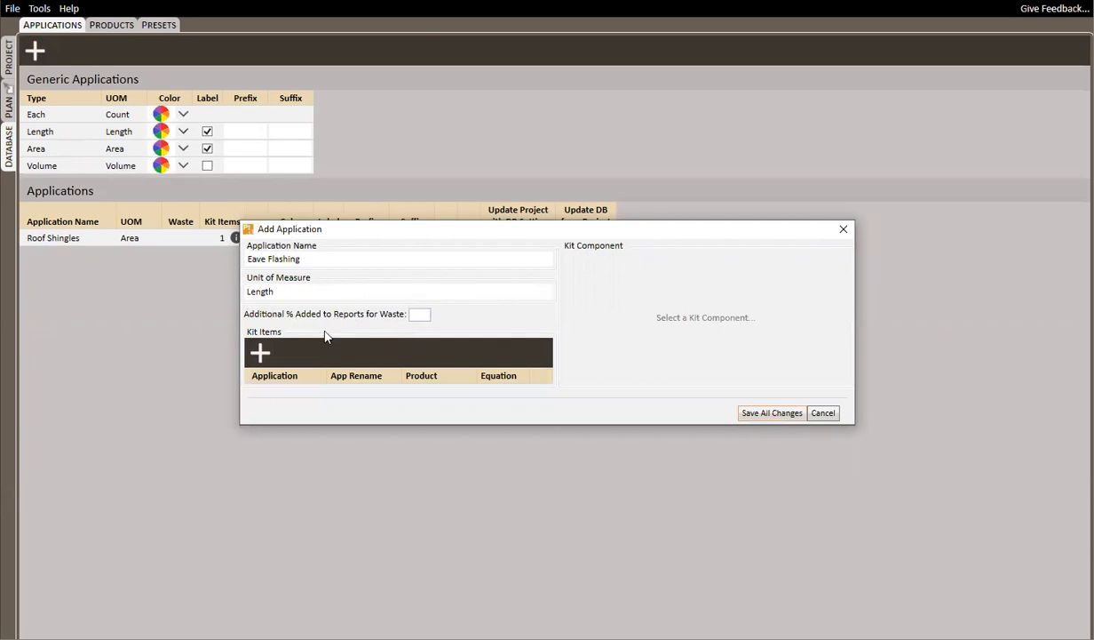
left_click(771, 413)
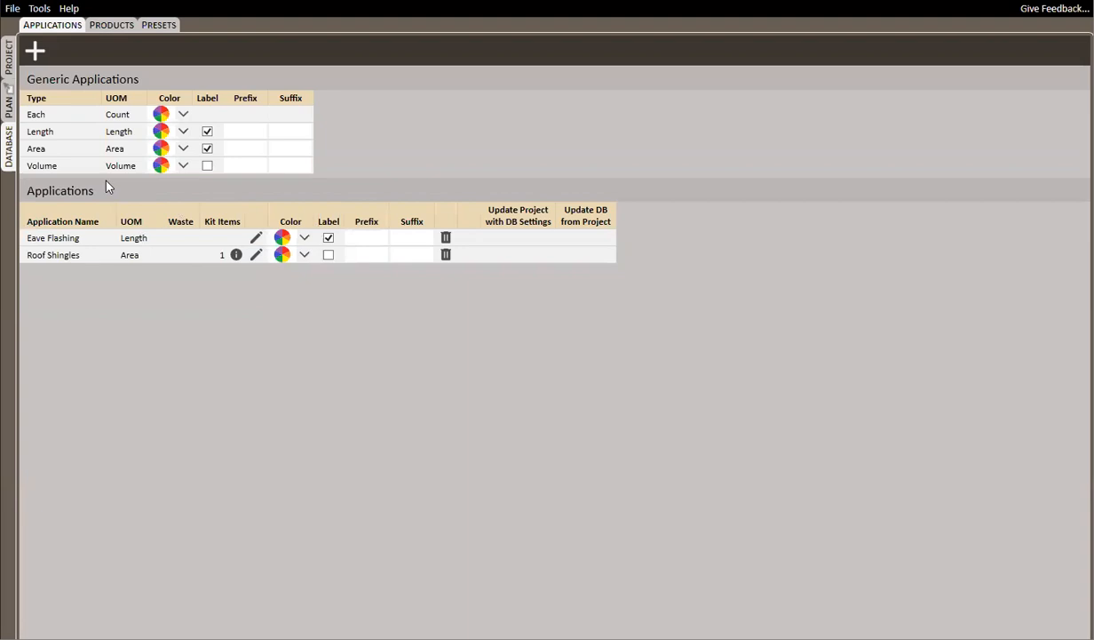
Add an application named Ice and Water Shield with the Length unit of measure and save it
left_click(35, 51)
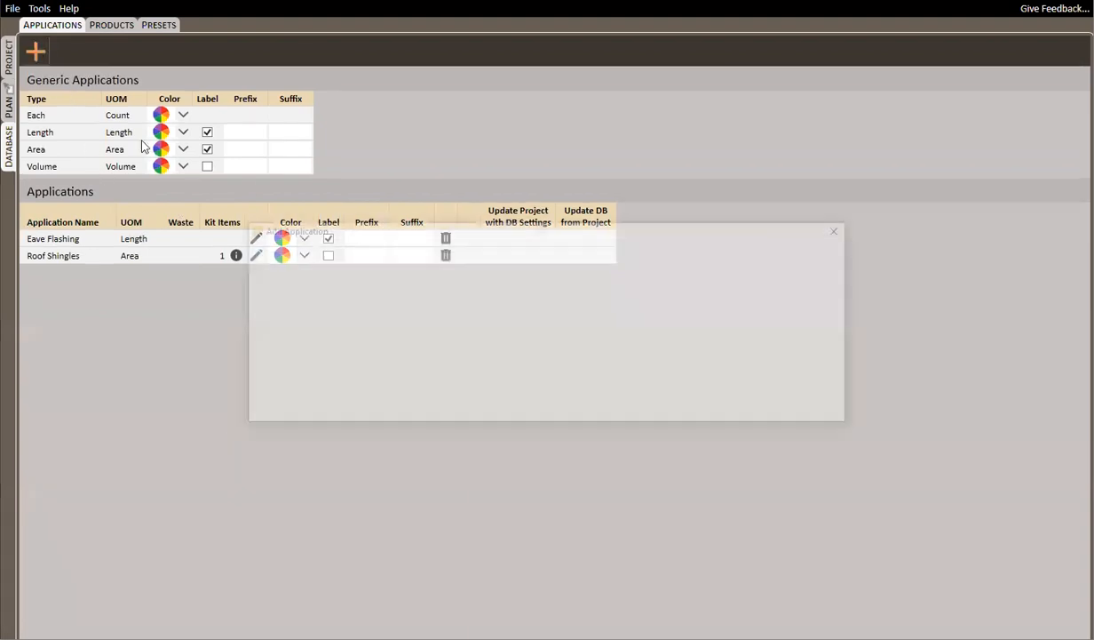
type("Ice and Water Sh")
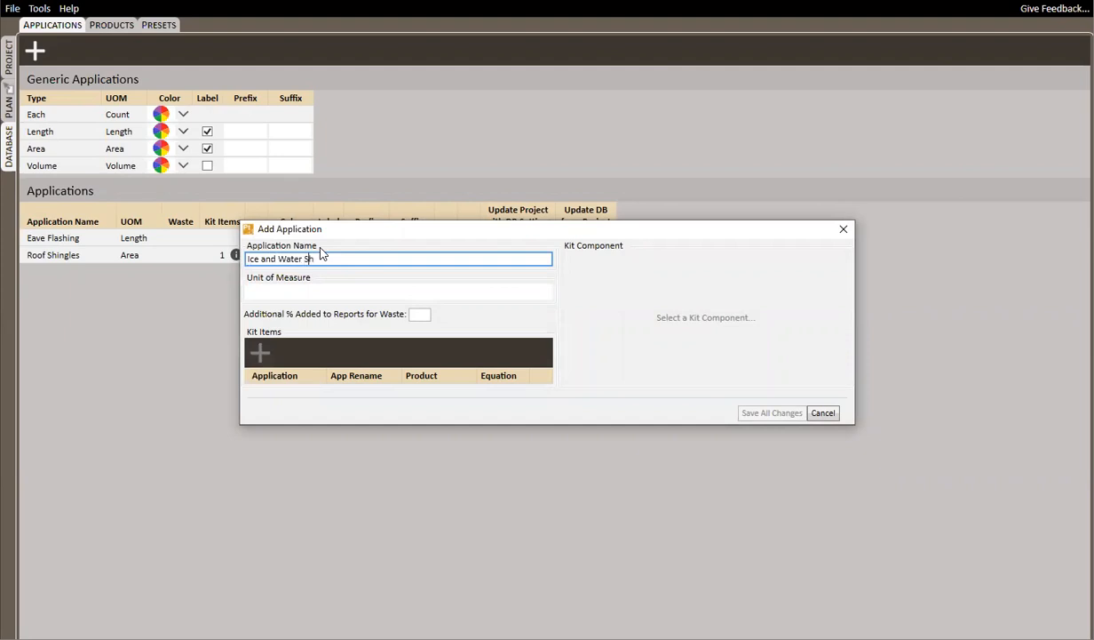
type("ield")
key("BackSpace")
key("BackSpace")
type("l")
key("Tab")
left_click(355, 258)
type("d")
key("Tab")
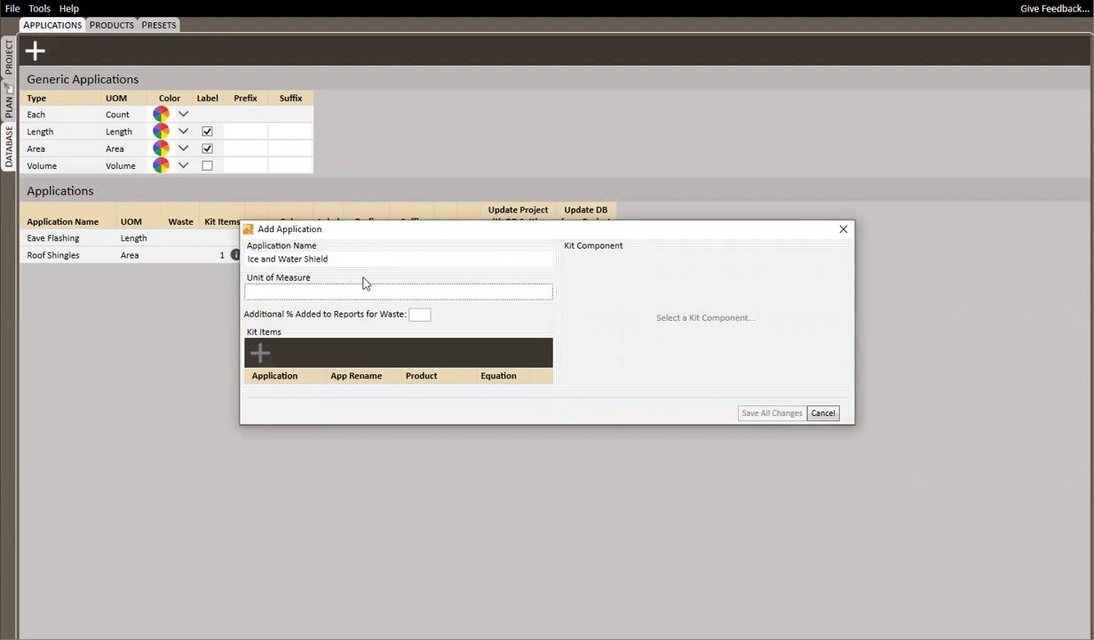
left_click(318, 295)
left_click(280, 344)
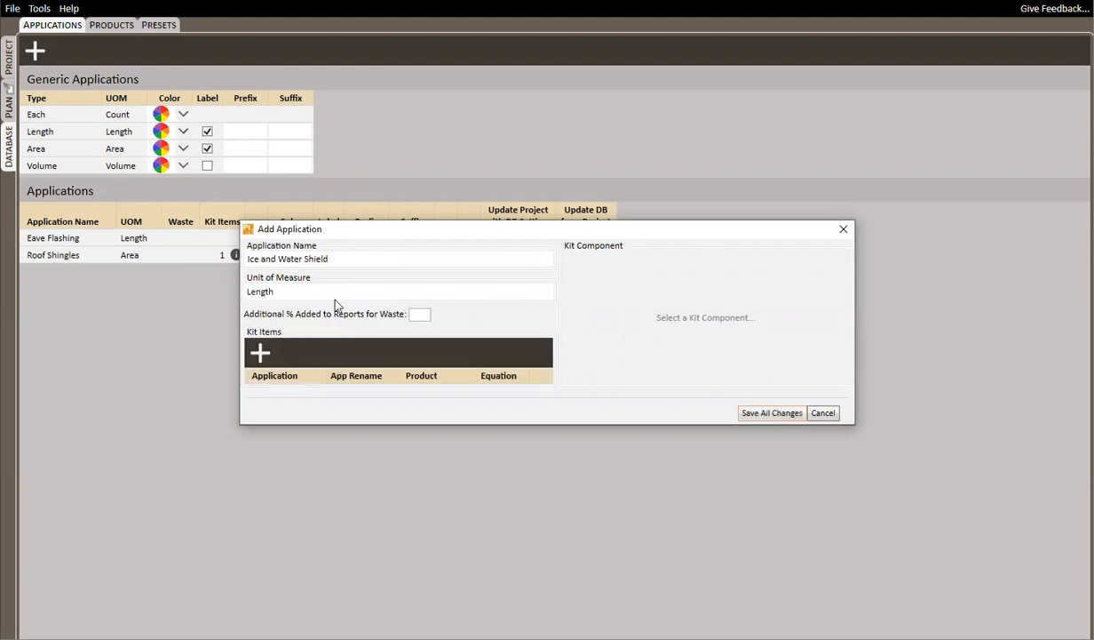
left_click(772, 412)
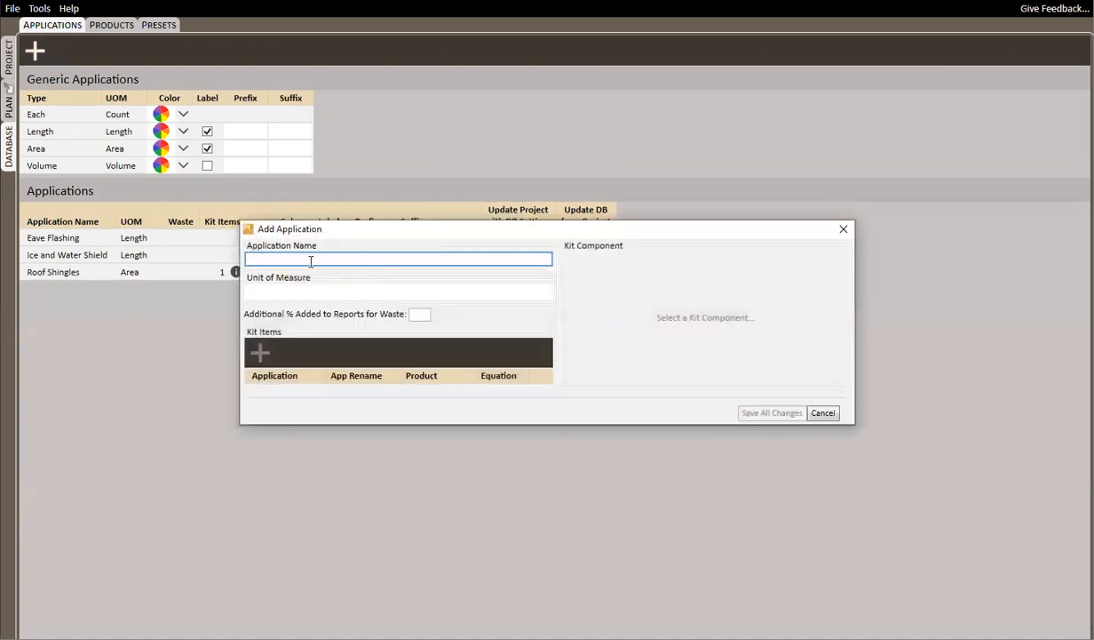
Add an application named Starter Shingles with the Length unit of measure and save it
type("Starter Shingles")
key("Tab")
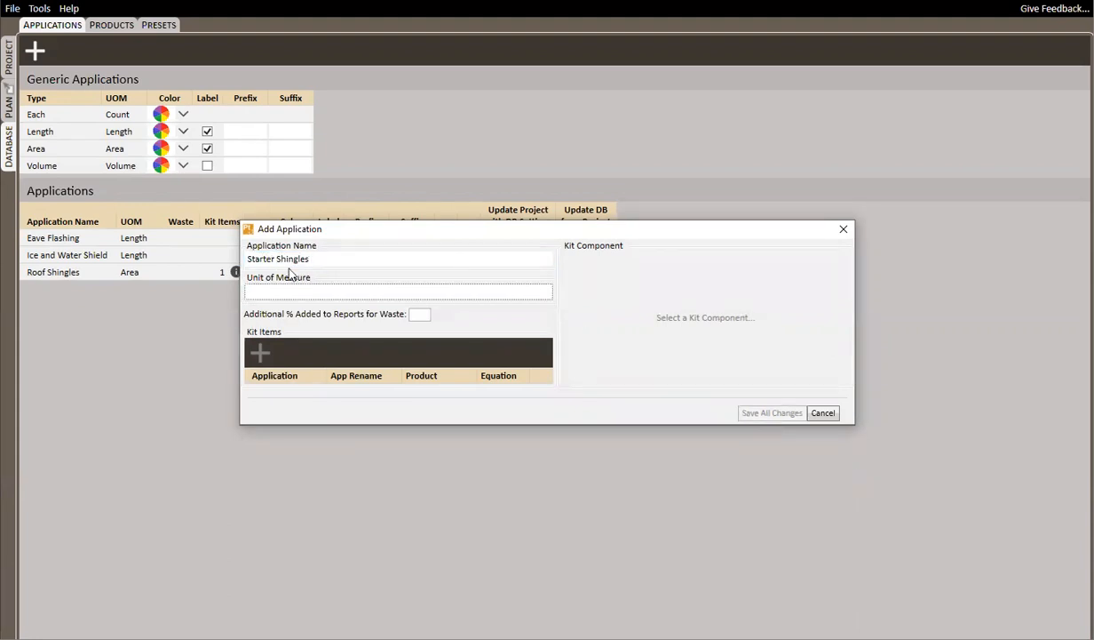
left_click(298, 291)
left_click(261, 346)
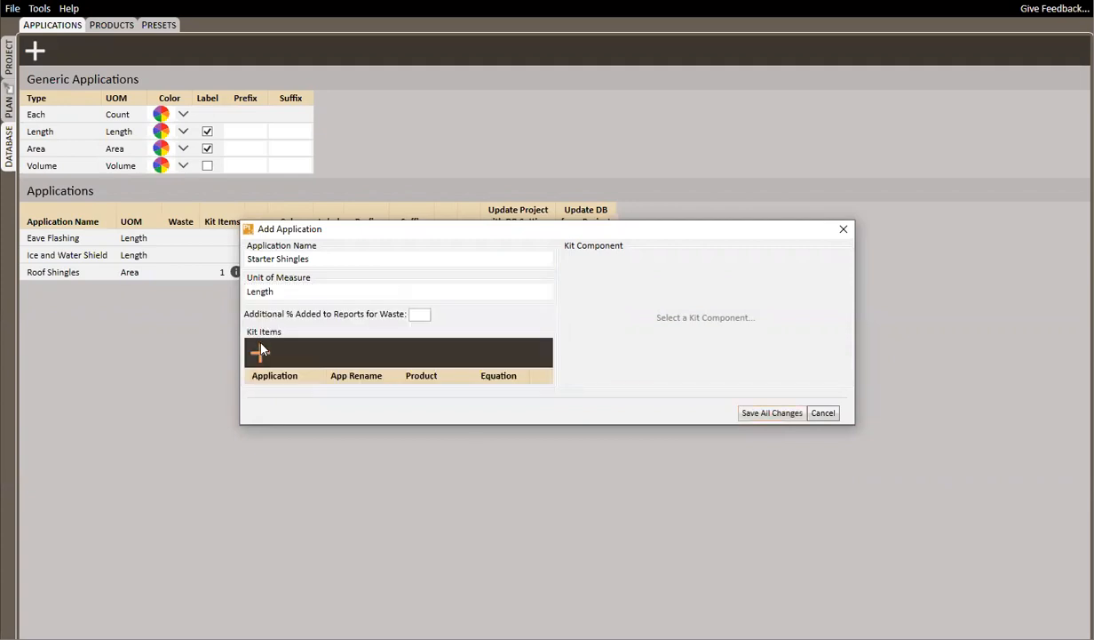
left_click(772, 412)
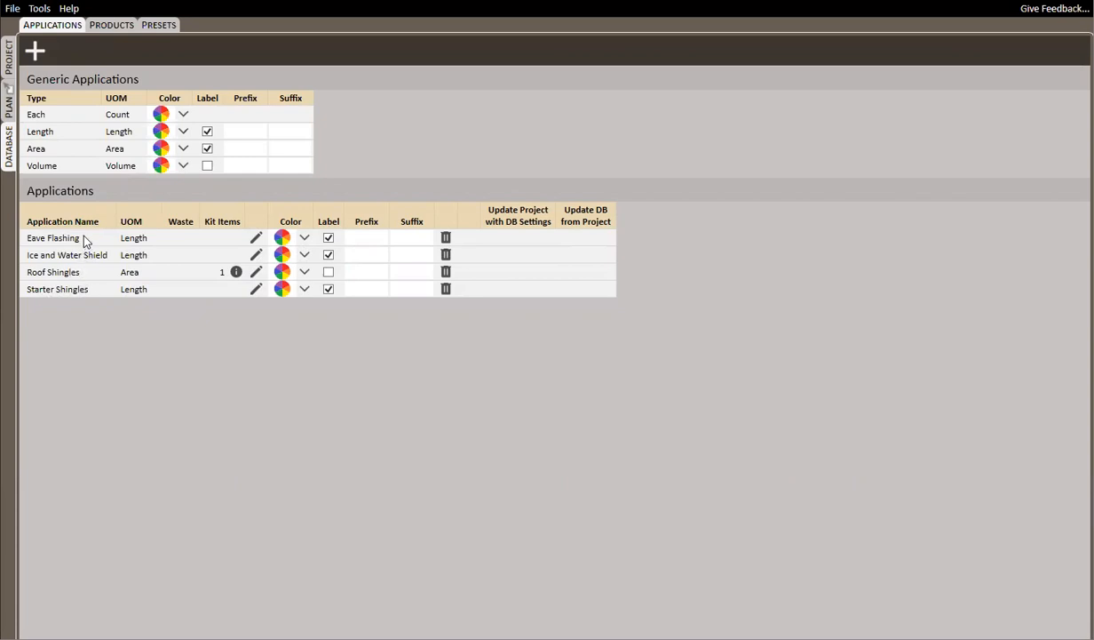
Open the Starter Shingles application for editing and rename it Starter Shingles+
left_click(256, 289)
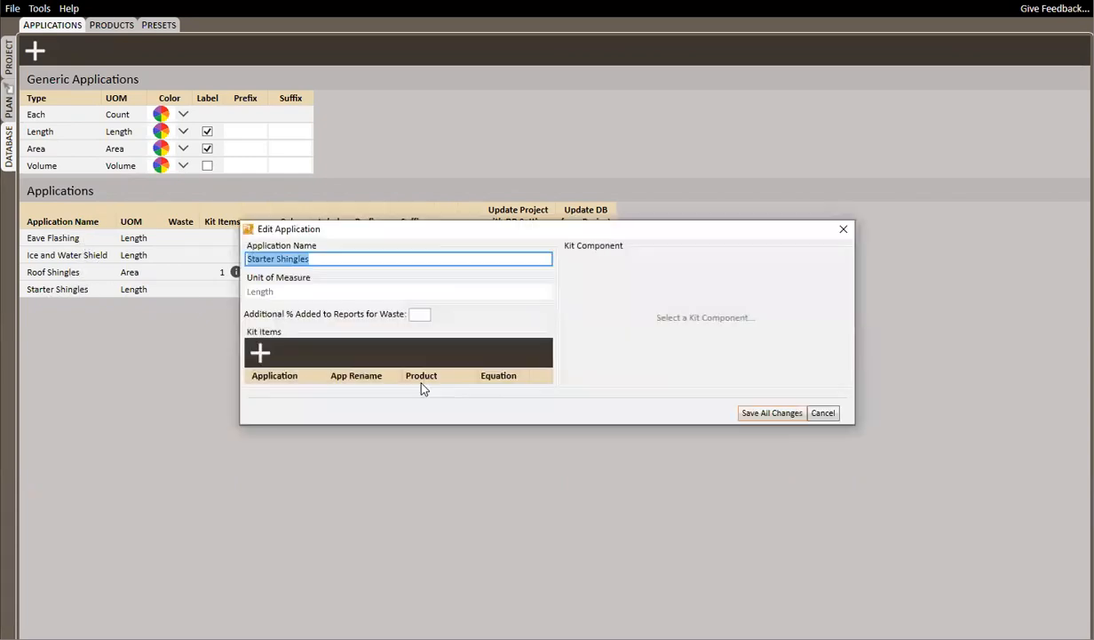
left_click(340, 261)
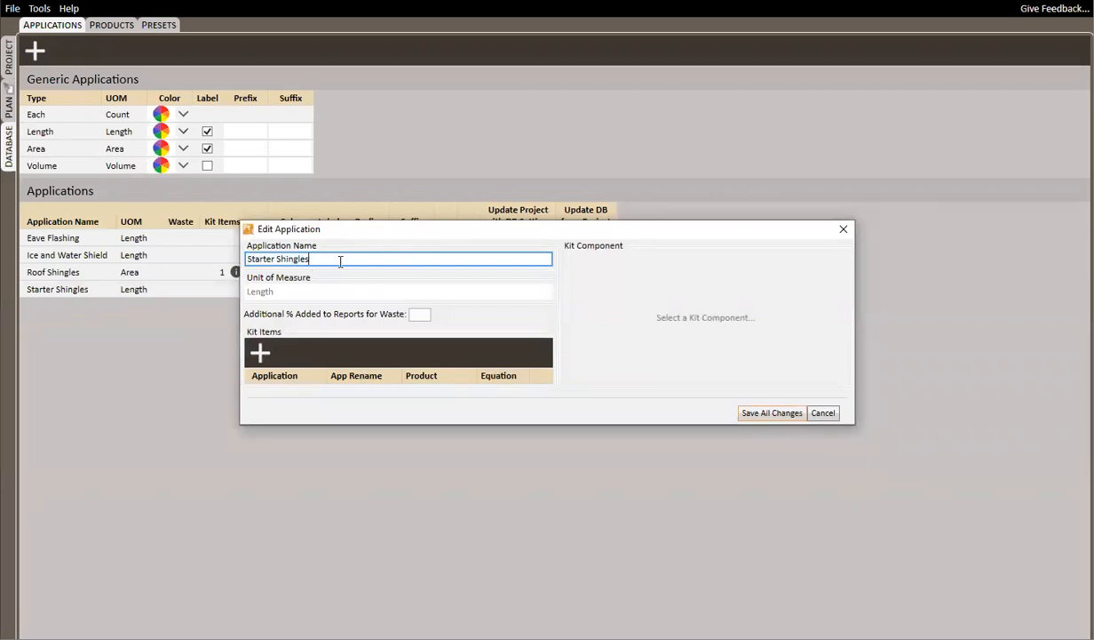
type("+")
Add Eave Flashing as a kit item of Starter Shingles+ with no product and the equation LENGTH
left_click(260, 353)
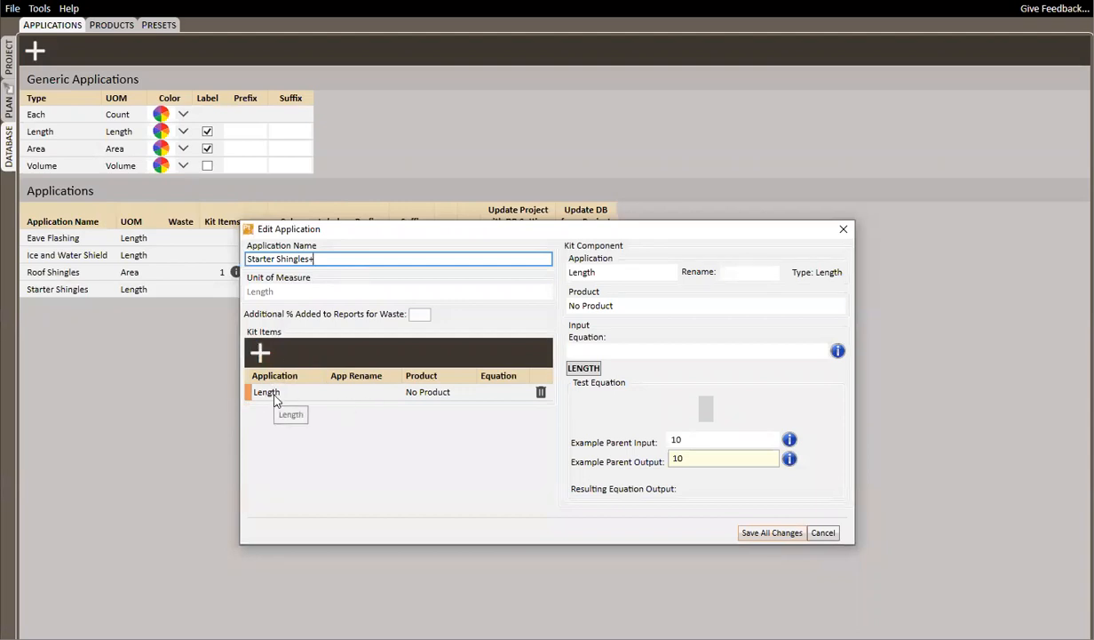
left_click(624, 272)
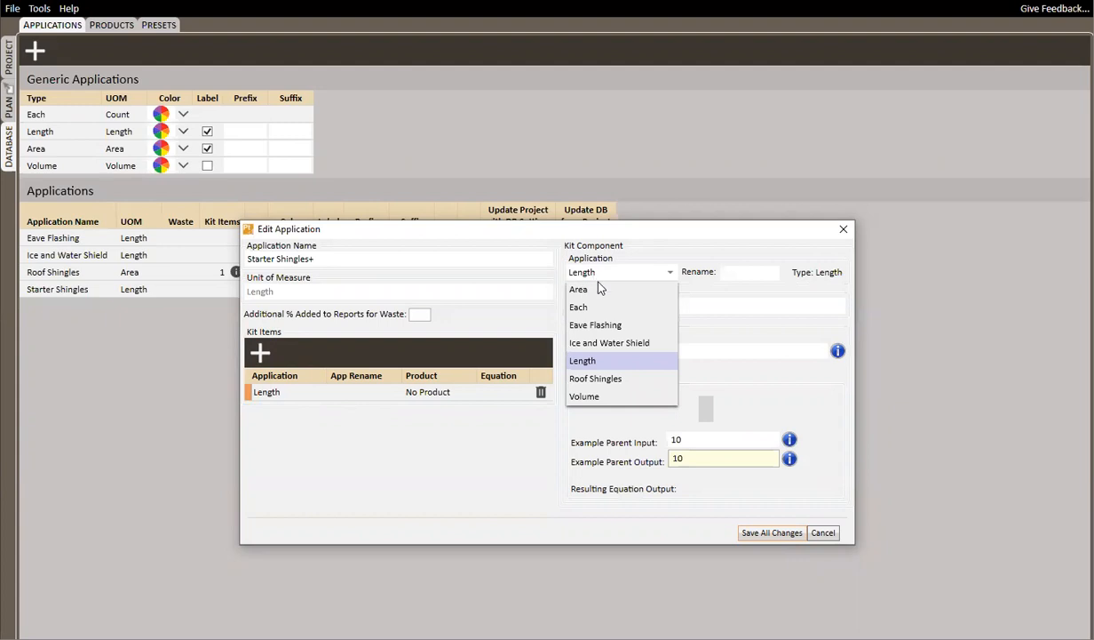
left_click(610, 325)
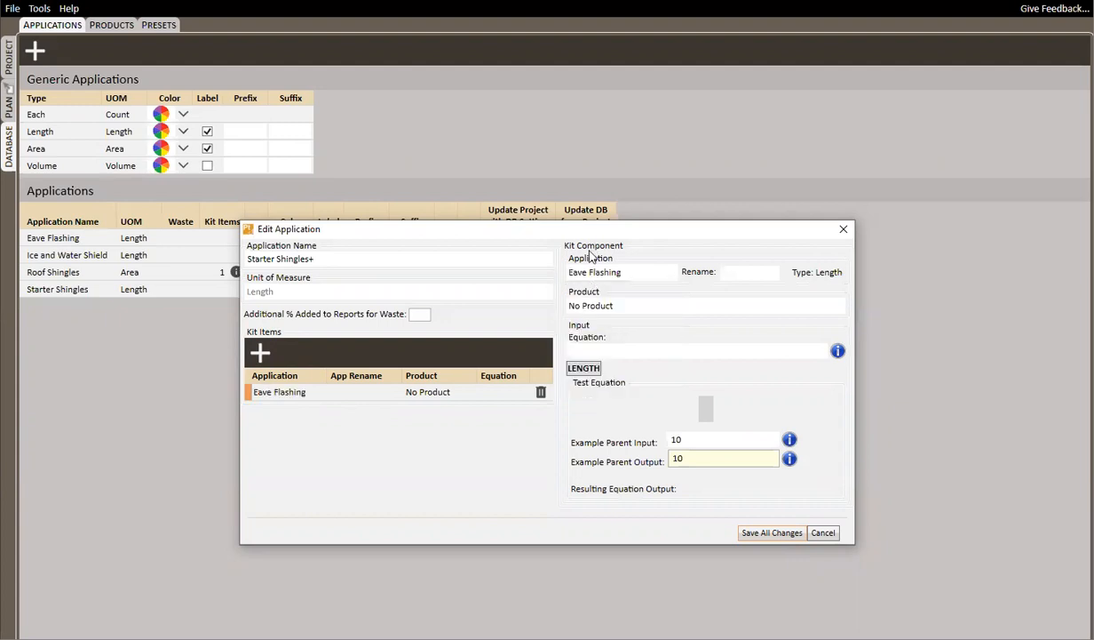
left_click(613, 308)
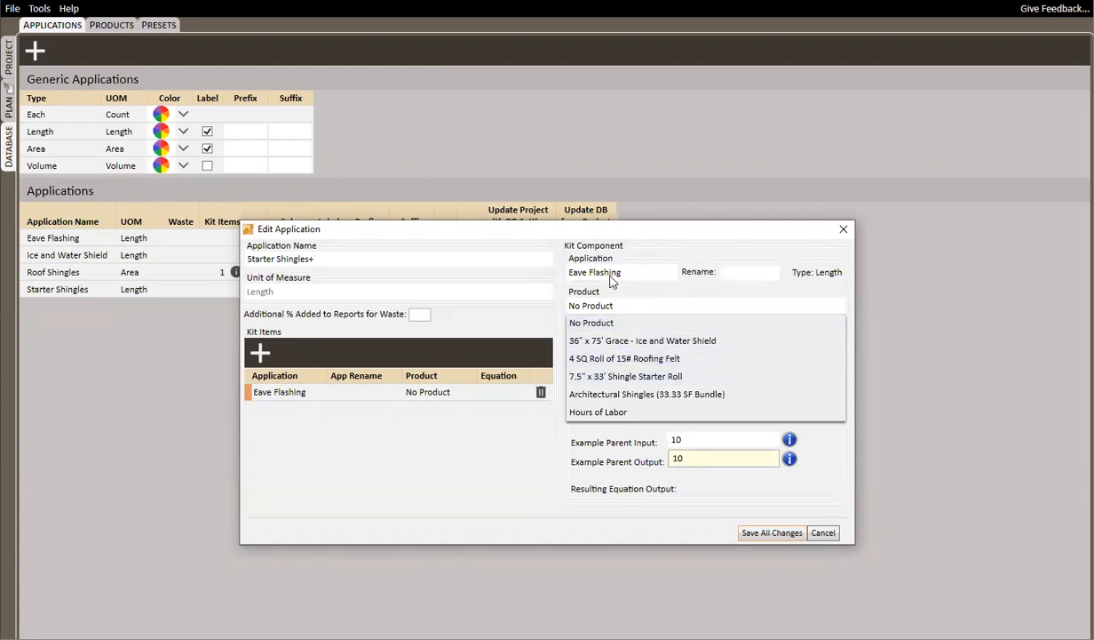
left_click(495, 462)
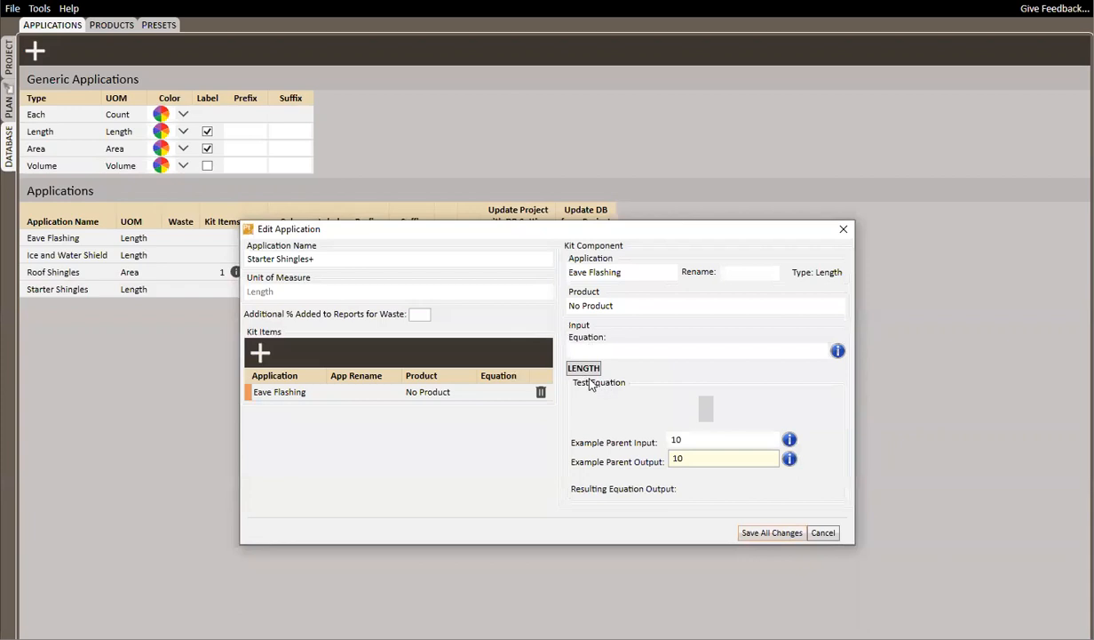
left_click(584, 367)
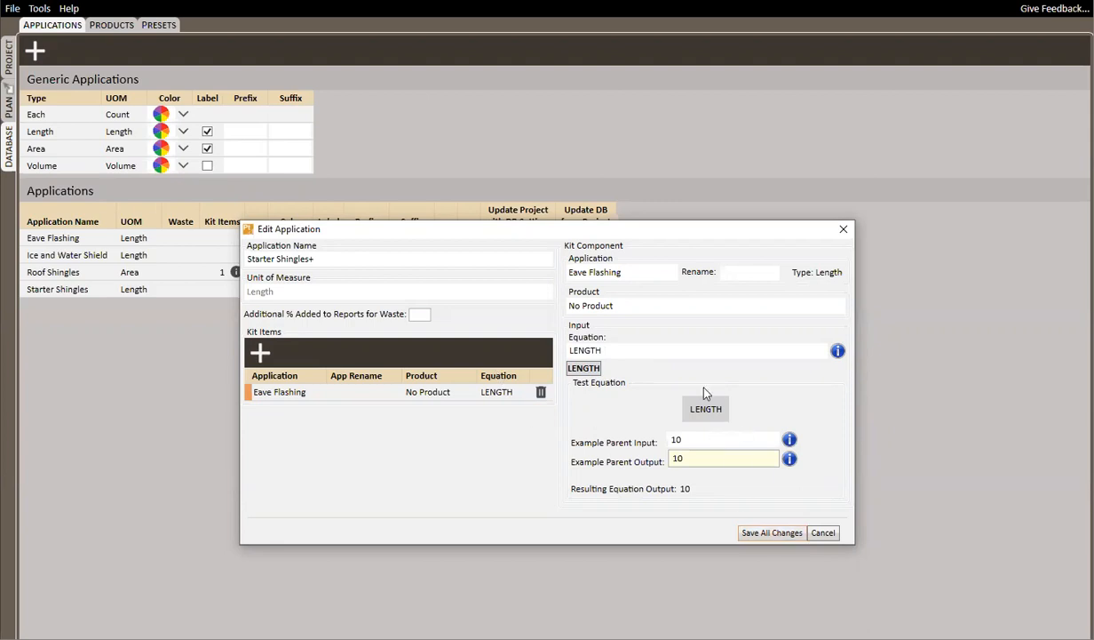
Add an Ice and Water Shield kit item using 36" x 75' Grace - Ice and Water Shield and equation LENGTH*2, and save the application
left_click(261, 354)
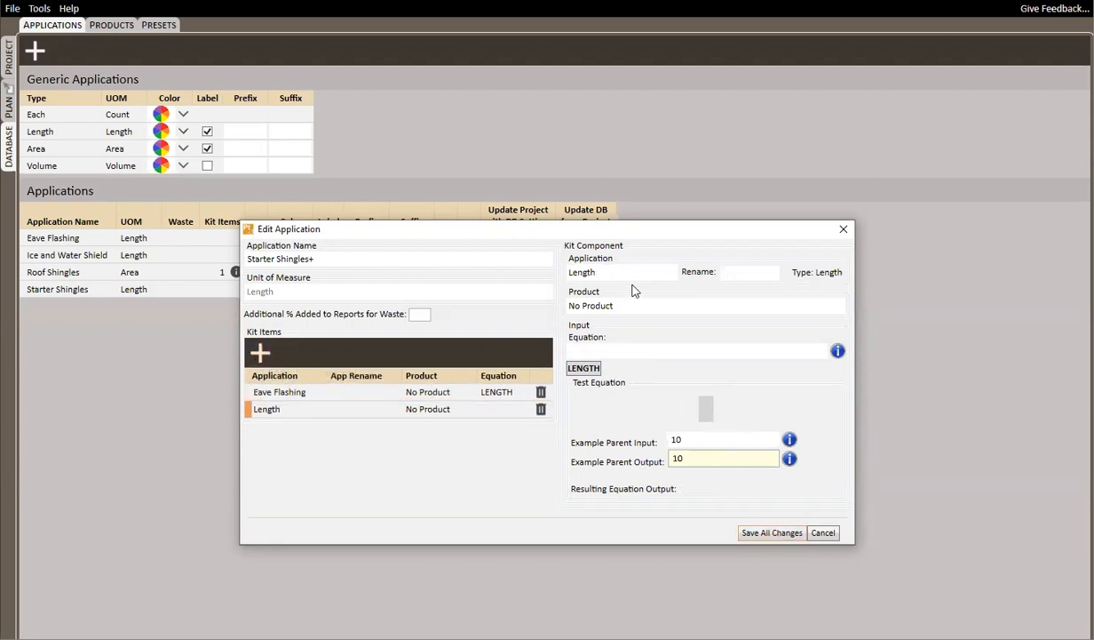
left_click(611, 268)
left_click(610, 344)
left_click(619, 304)
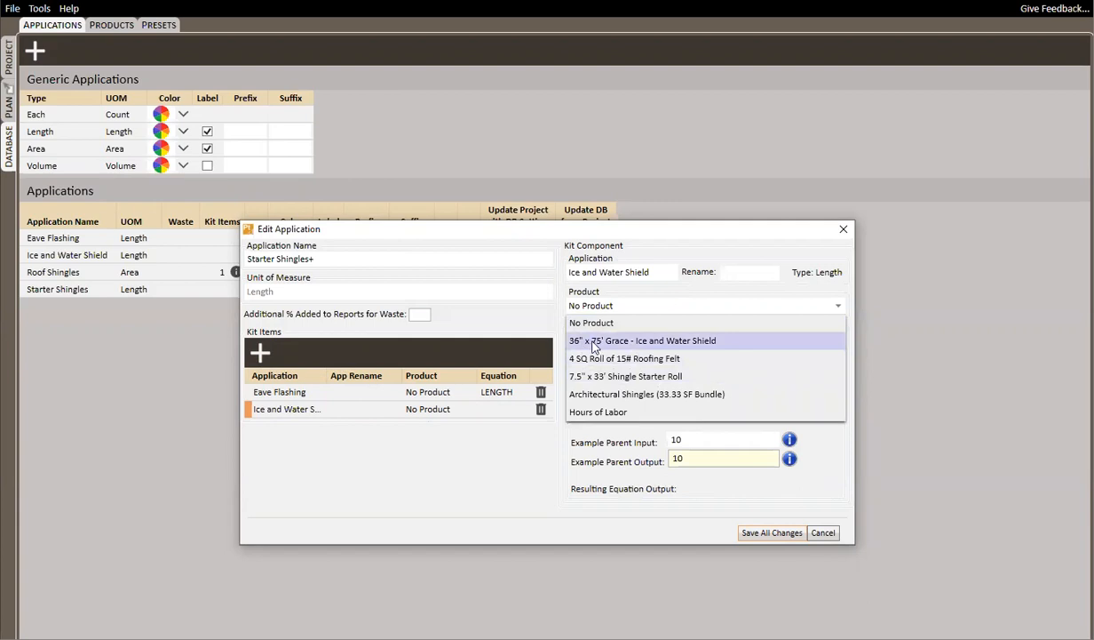
left_click(671, 345)
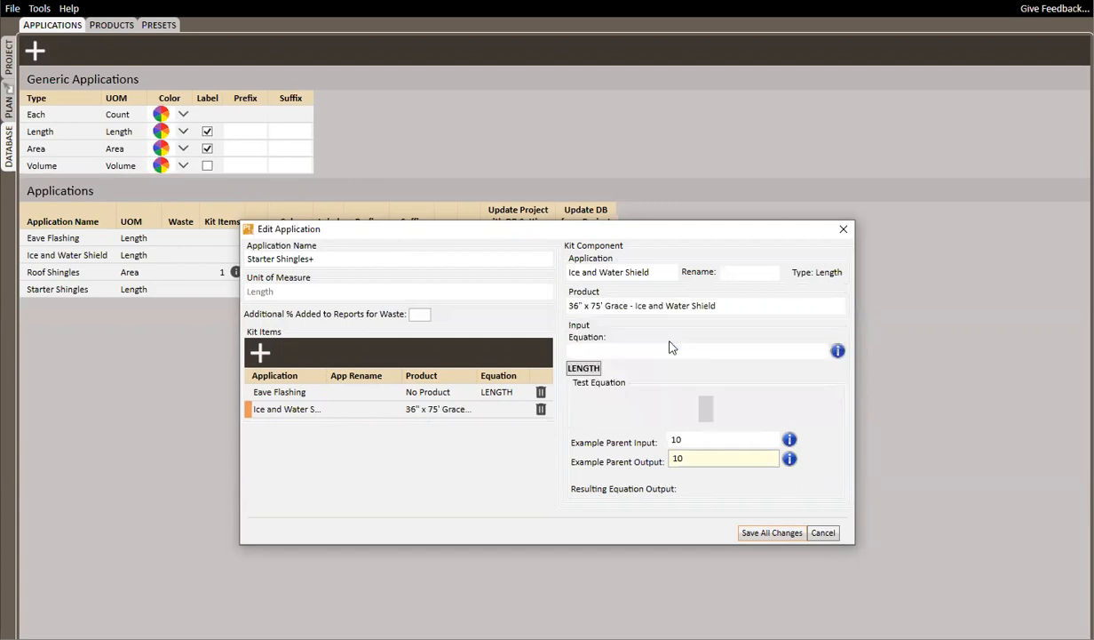
left_click(595, 372)
left_click(618, 351)
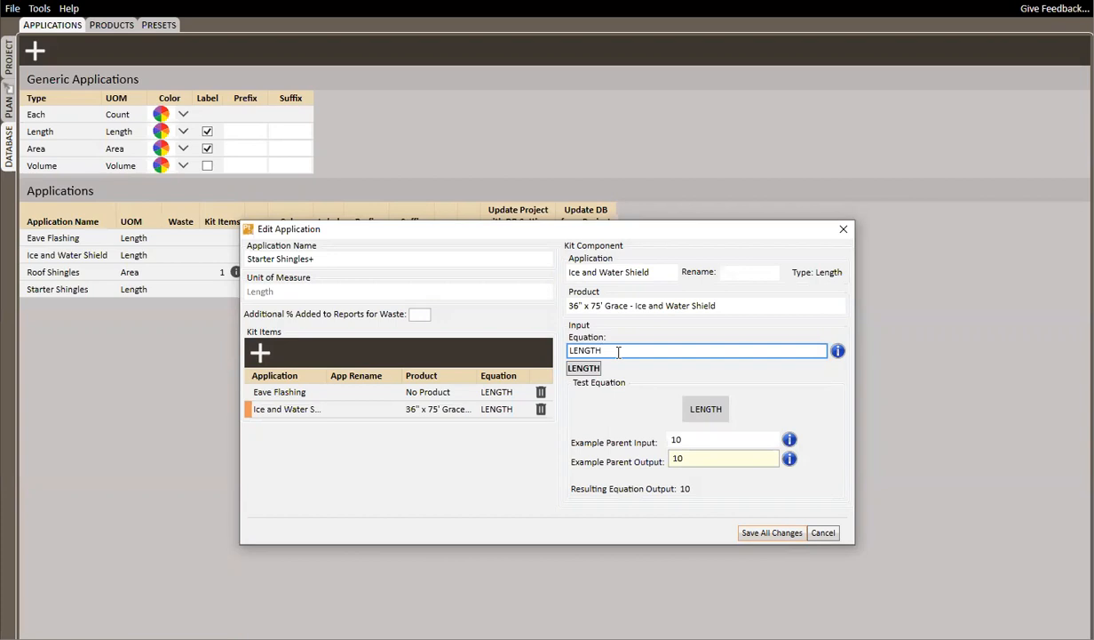
type("*2")
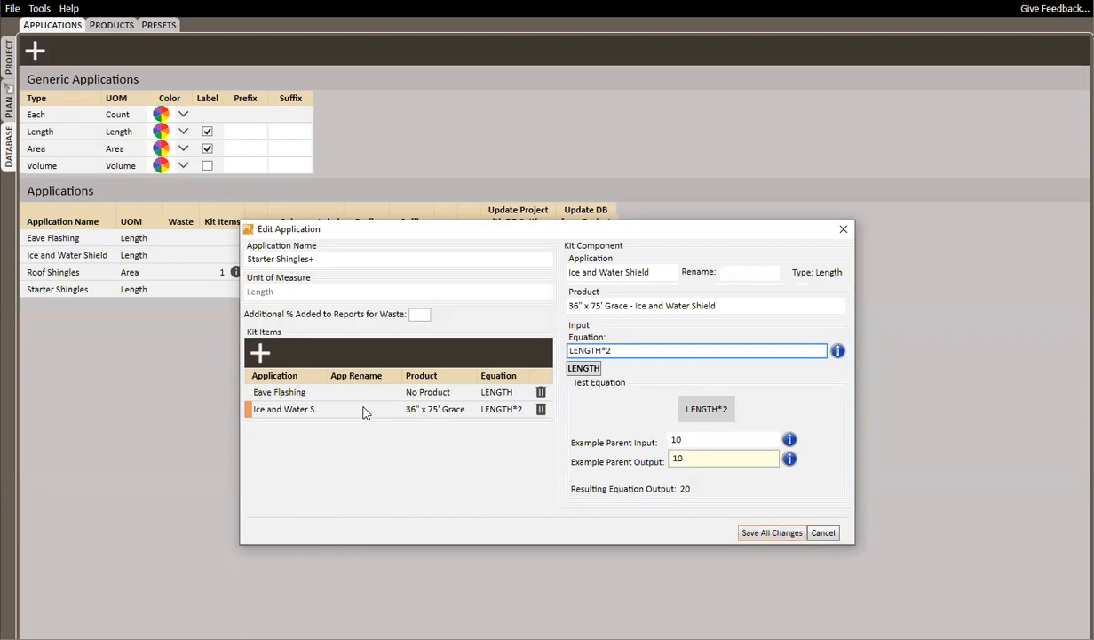
left_click(771, 533)
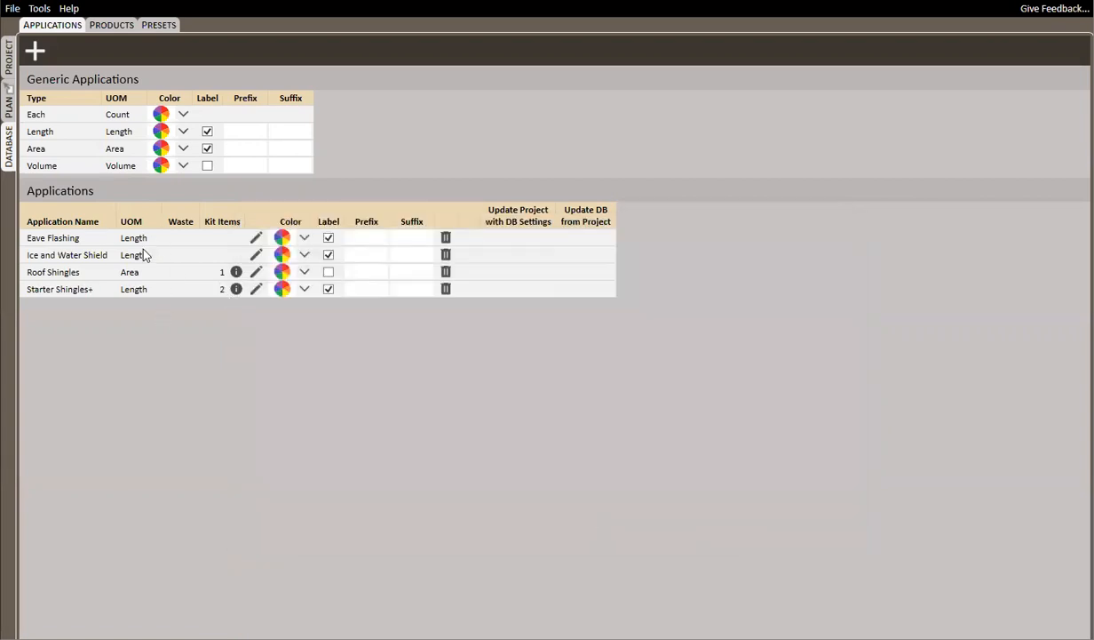
Start a new product in the database with the family name 3" x 10' Eave Edge Flashing
left_click(119, 28)
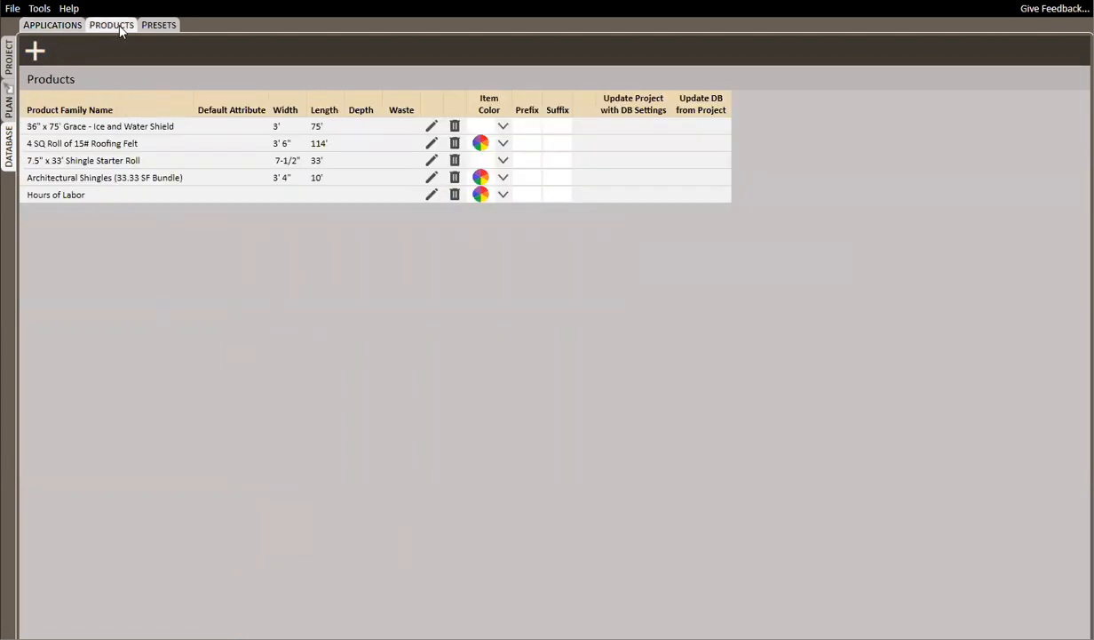
left_click(37, 52)
type("3\" x")
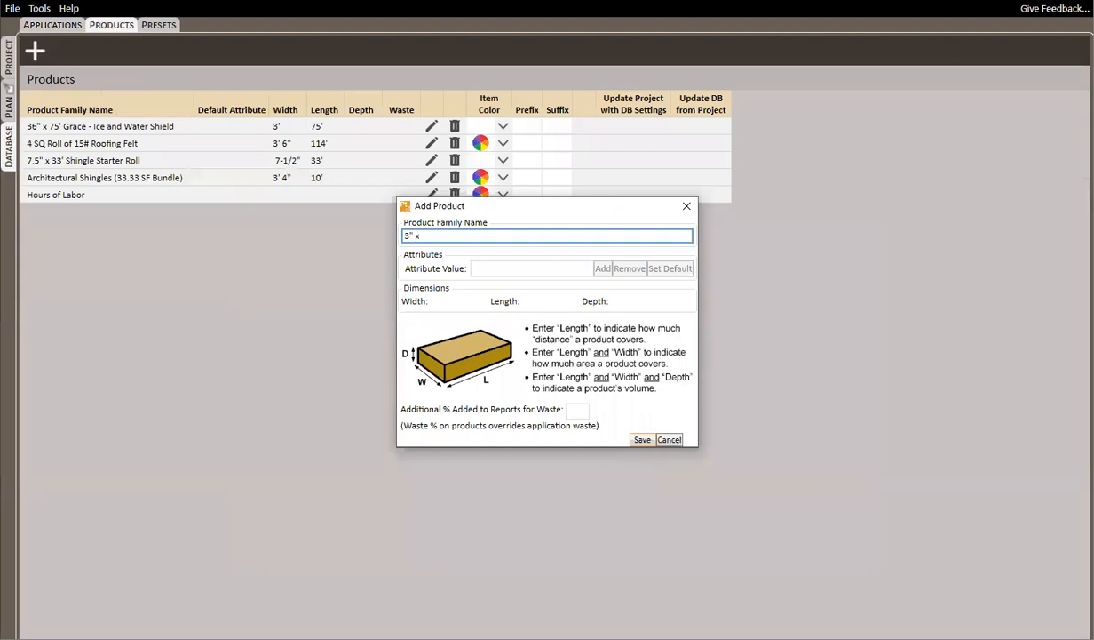
type(" 10' Eave Edge Flashing")
Add the attribute values Galvanized, White and Brown to the new flashing product
left_click(513, 267)
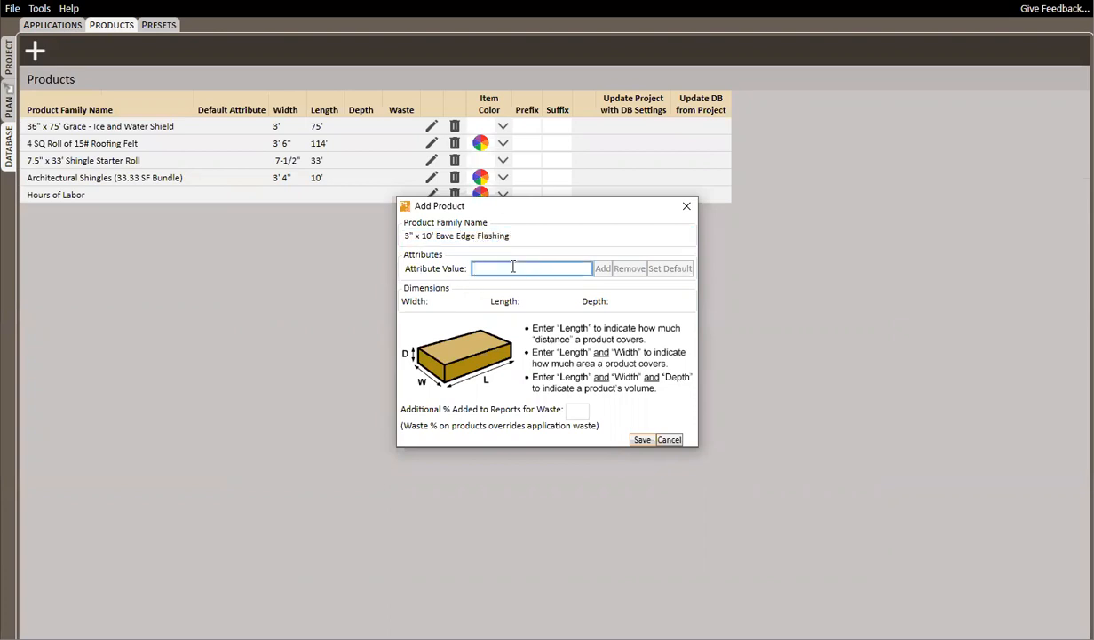
type("Galvanized")
key("Return")
type("White")
key("Return")
type("Brown")
key("Return")
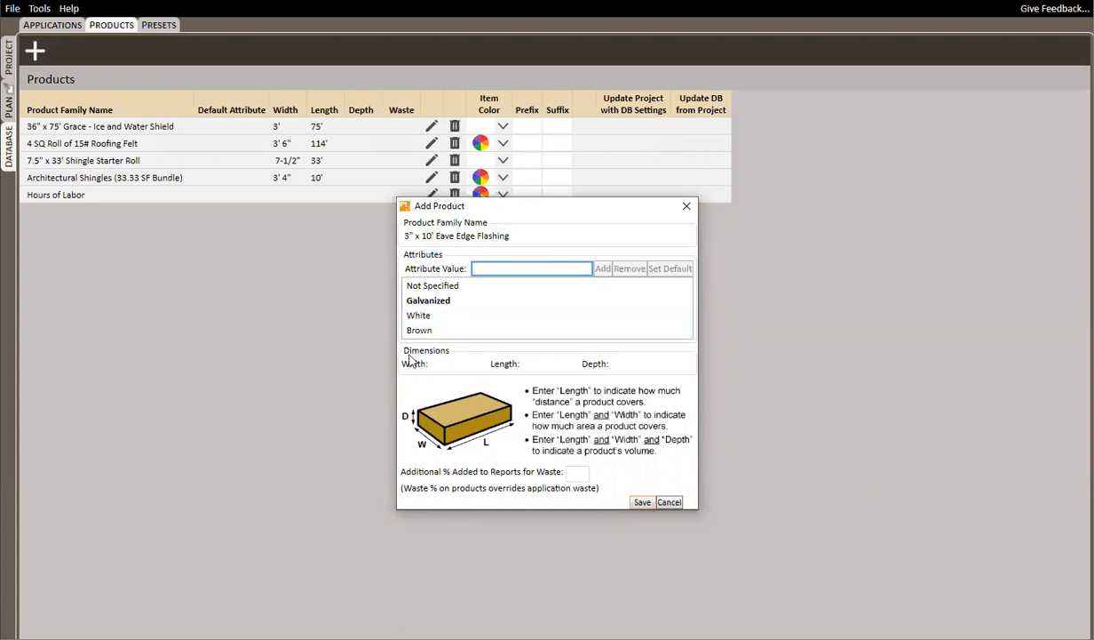
Set the flashing product's width to 3" and length to 10', and save the product
left_click(450, 364)
type("3\"")
left_click(532, 364)
type("10'")
key("Tab")
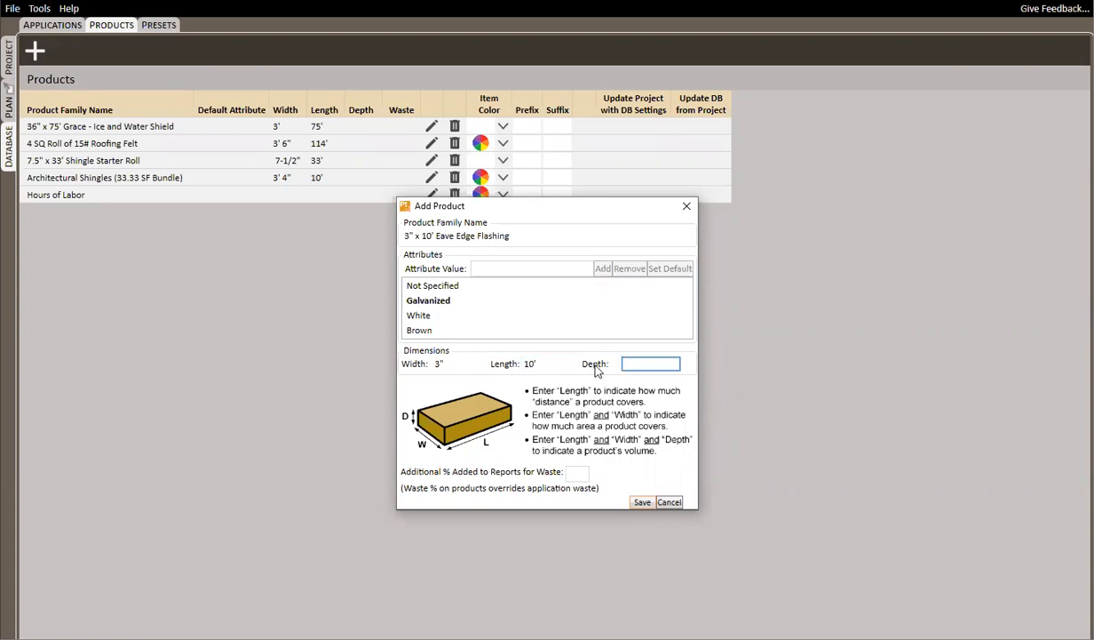
left_click(641, 502)
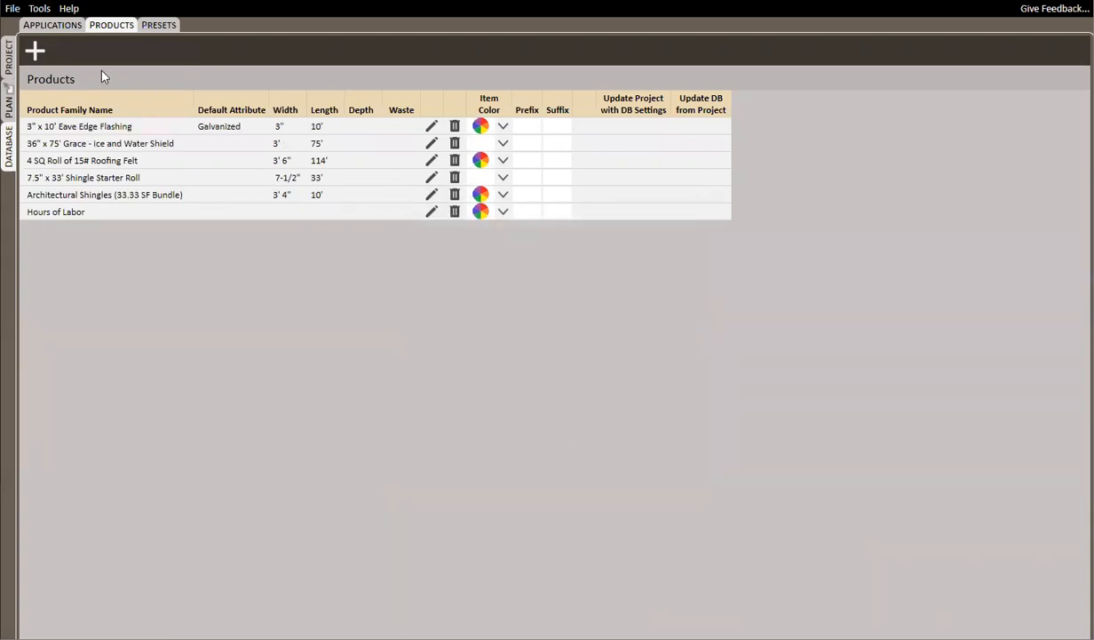
Assign the product 3" x 10' Eave Edge Flashing to the Eave Flashing kit item of Starter Shingles+ and save the application
left_click(60, 26)
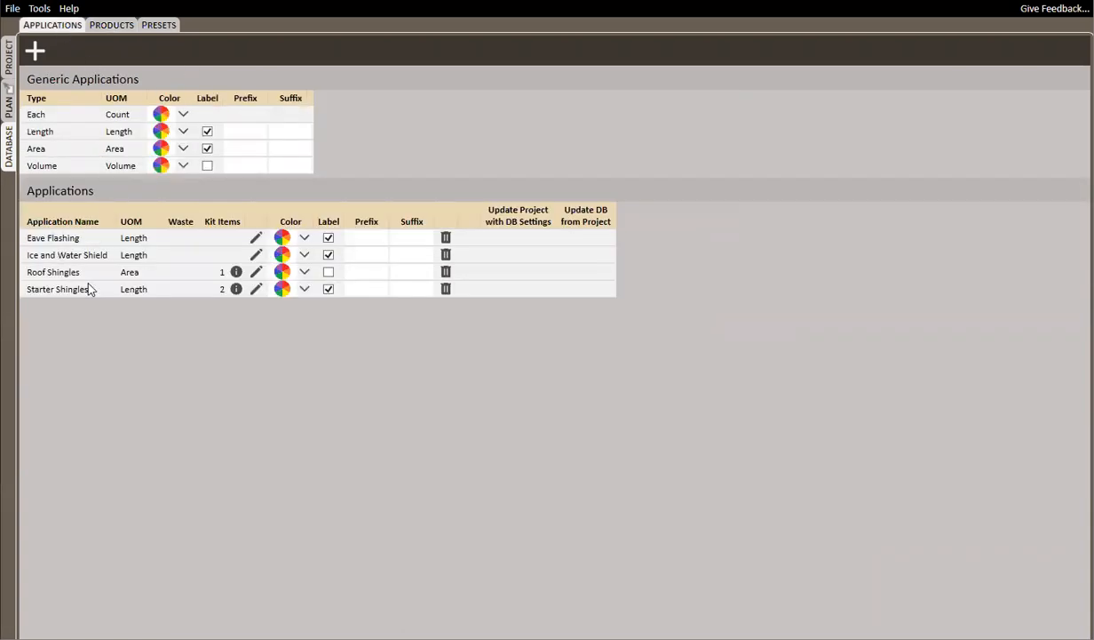
left_click(256, 288)
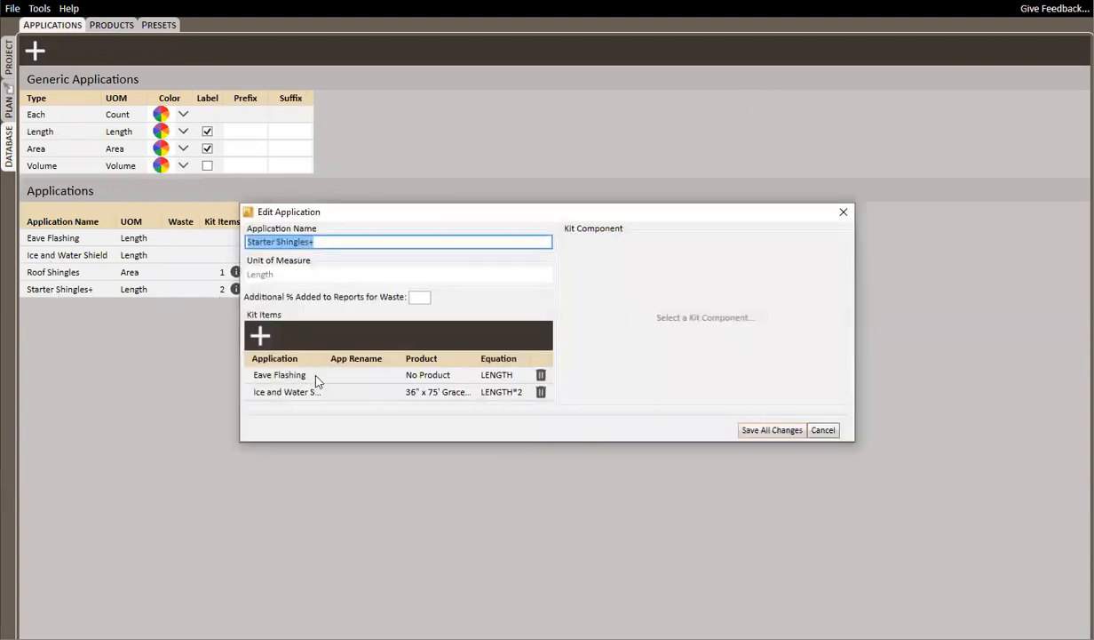
left_click_drag(413, 374, 438, 375)
left_click(291, 376)
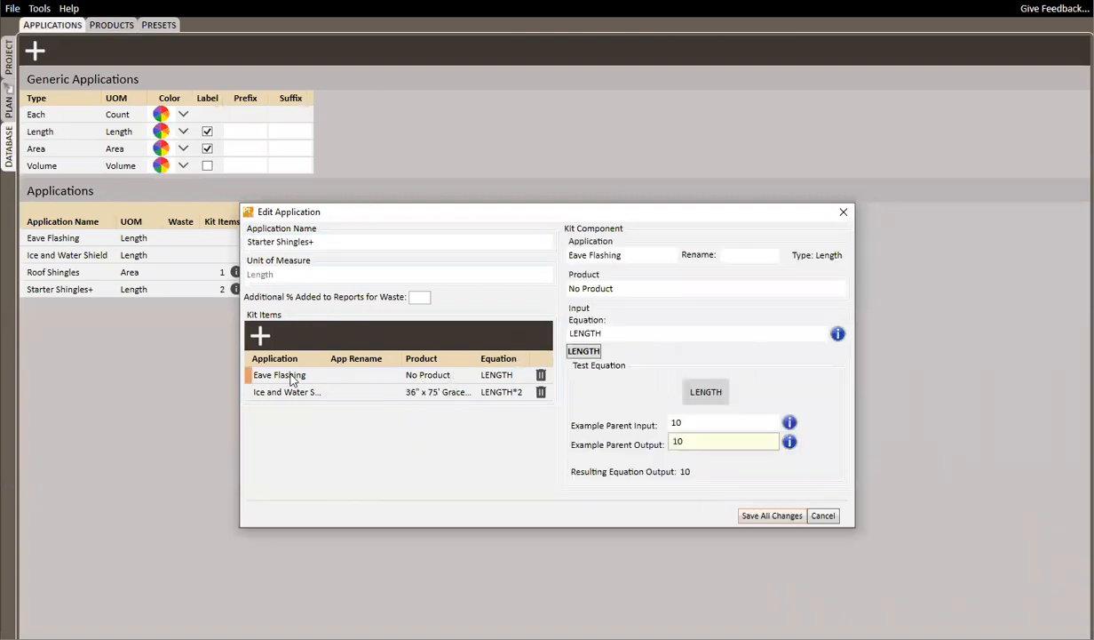
left_click(610, 289)
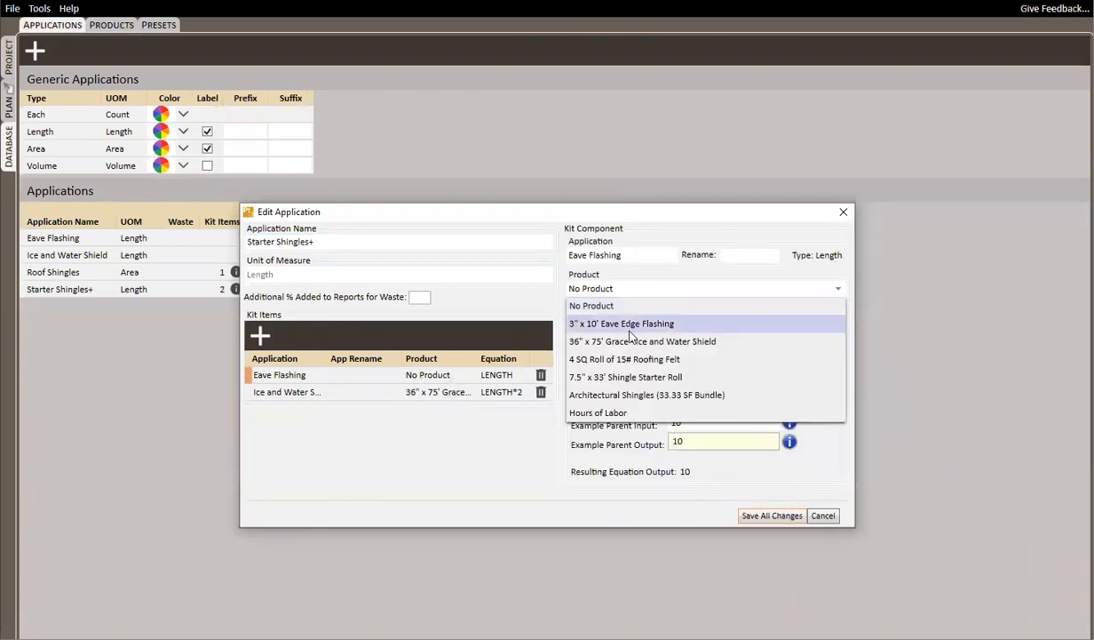
left_click(622, 324)
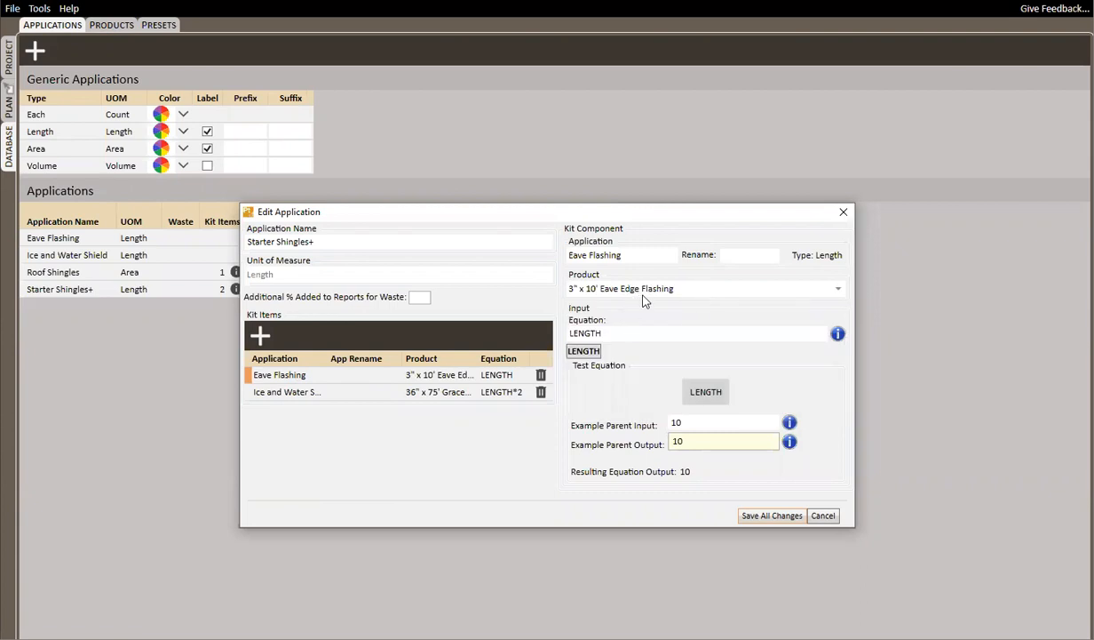
left_click(772, 515)
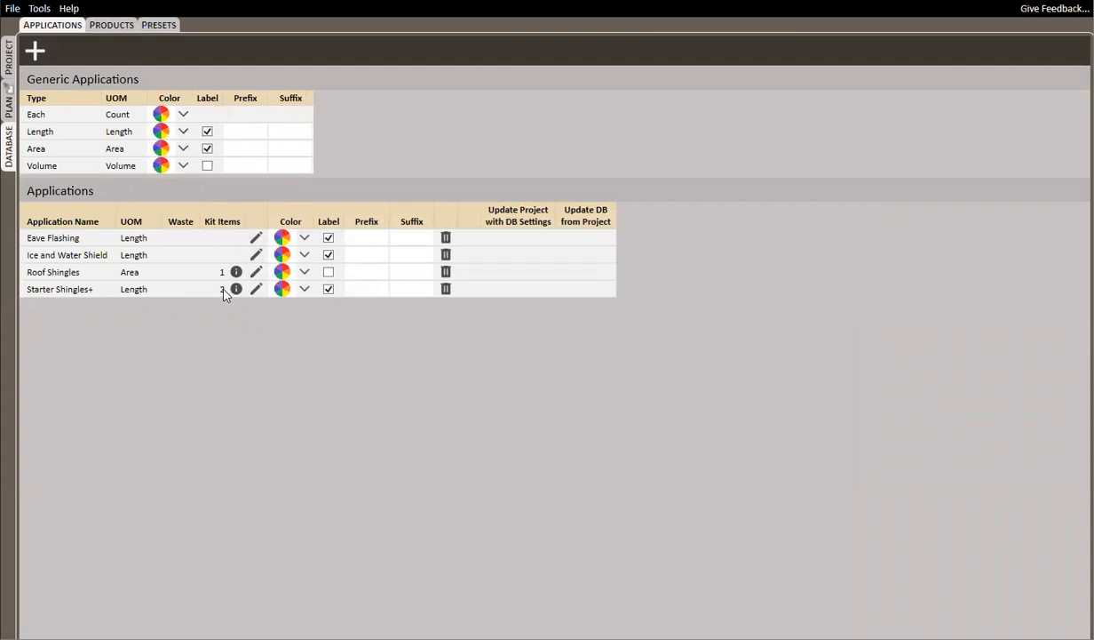
mouse_move(237, 293)
On the plan, change the application of the Length takeoff item to Starter Shingles+
left_click(9, 101)
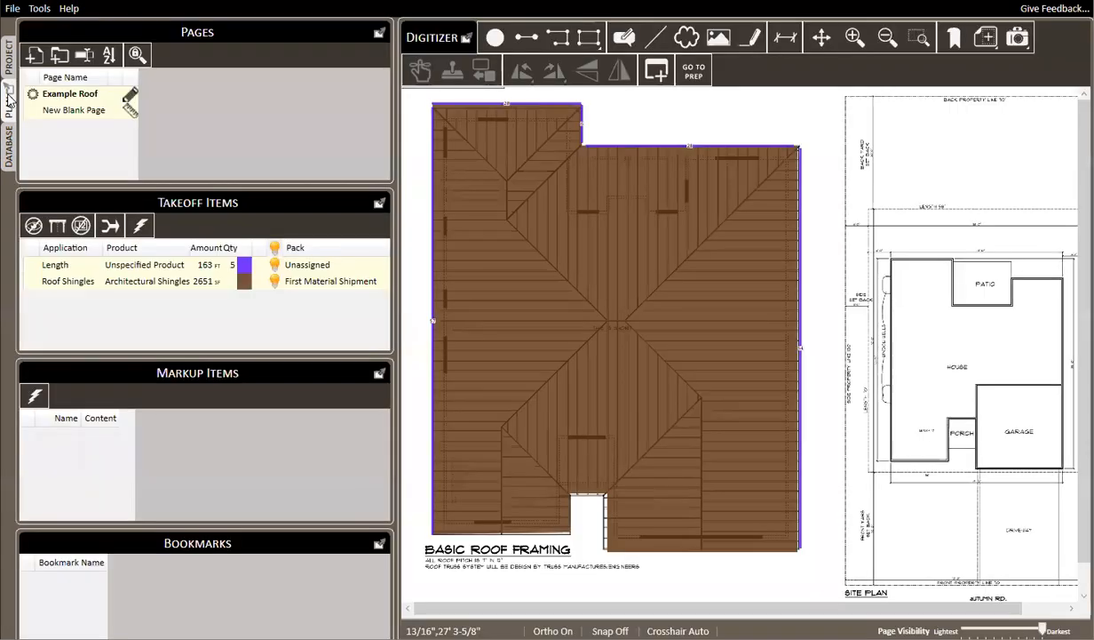
left_click(159, 267)
right_click(160, 268)
mouse_move(190, 270)
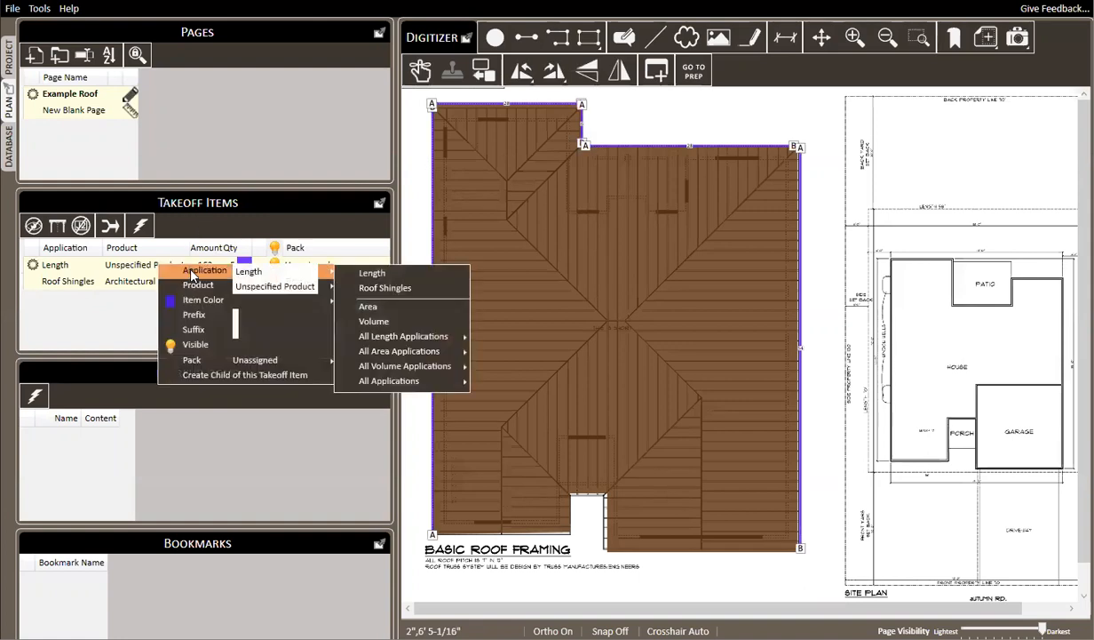
mouse_move(416, 341)
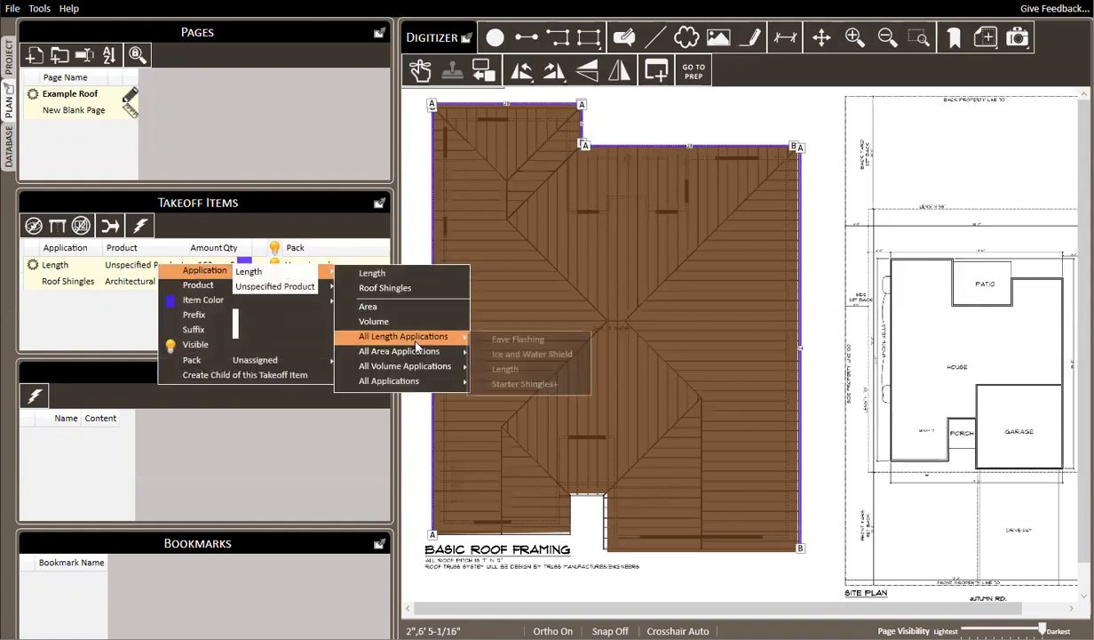
left_click(525, 382)
Assign the product 7.5" x 33' Shingle Starter Roll to the Starter Shingles+ takeoff item
mouse_move(197, 285)
left_click(387, 289)
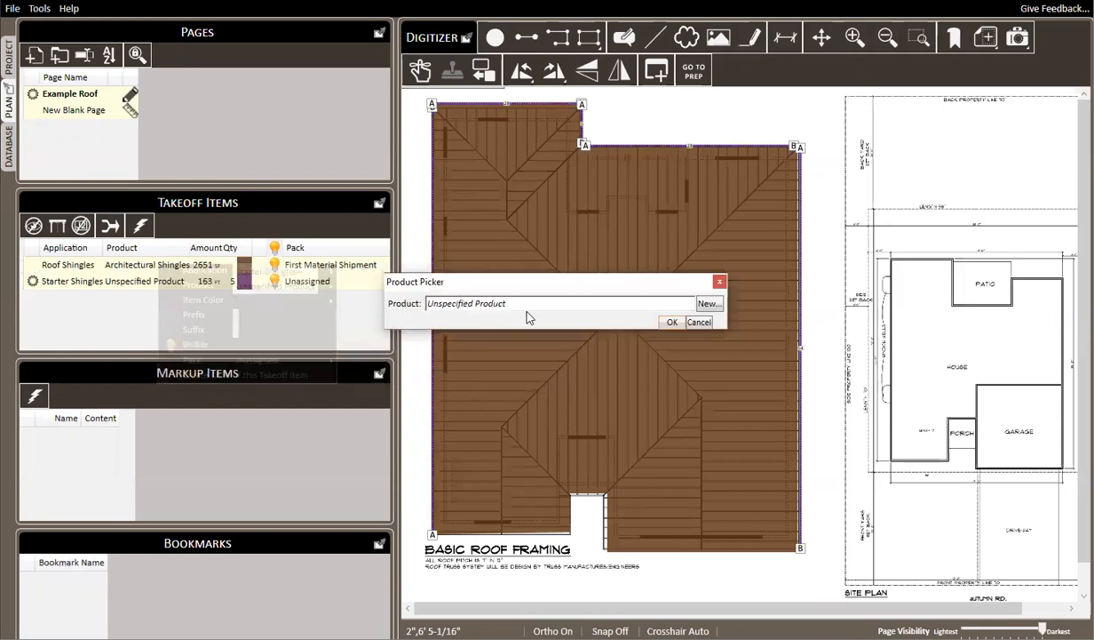
left_click(521, 304)
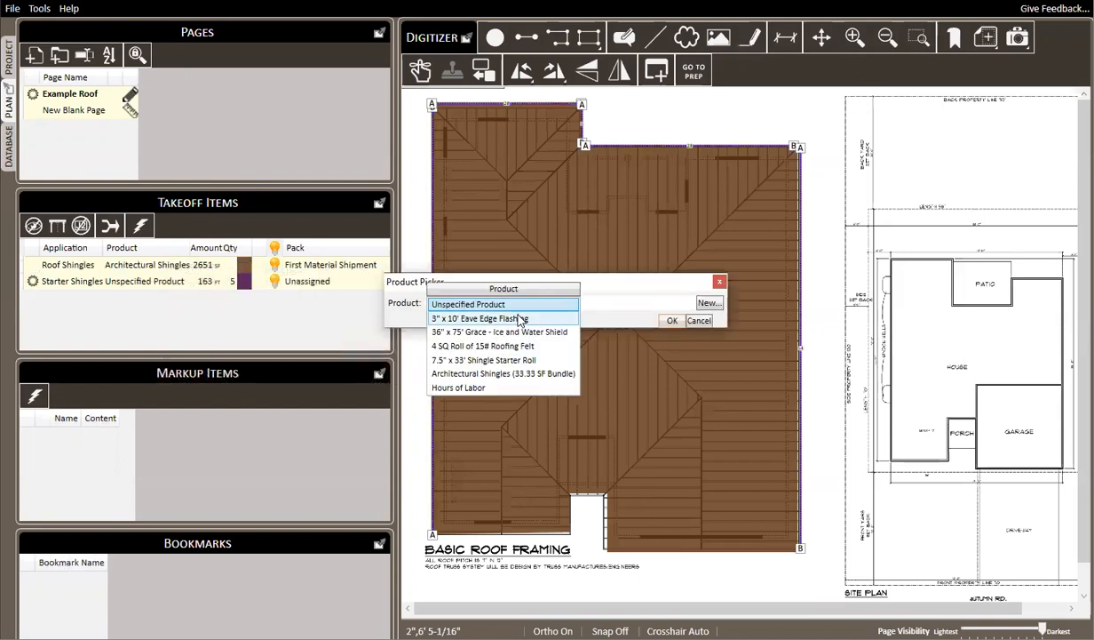
left_click(484, 359)
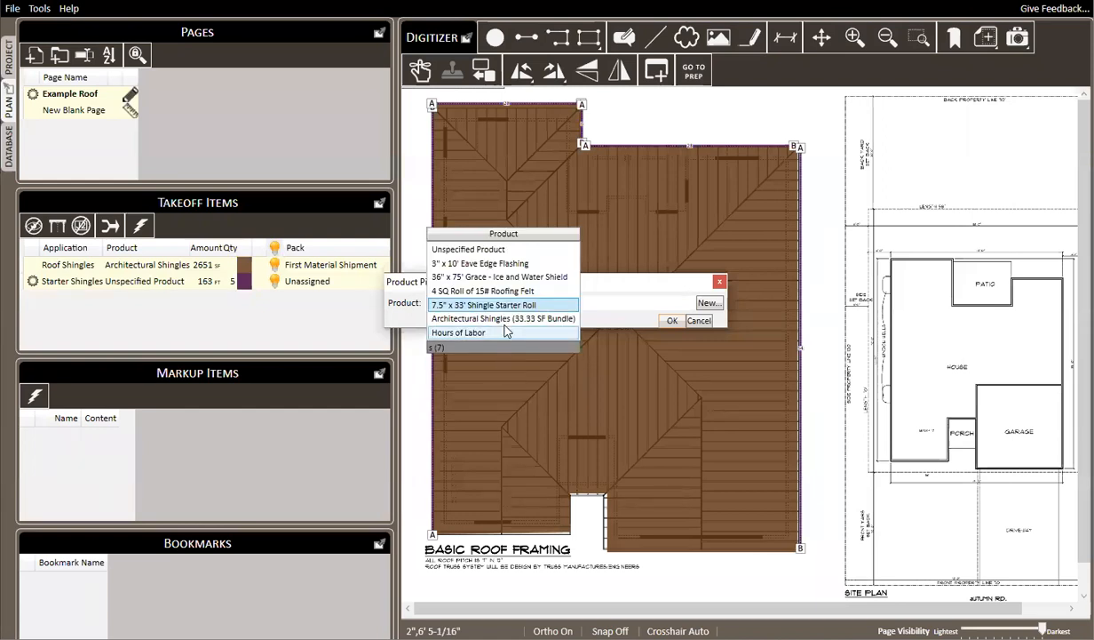
left_click(672, 322)
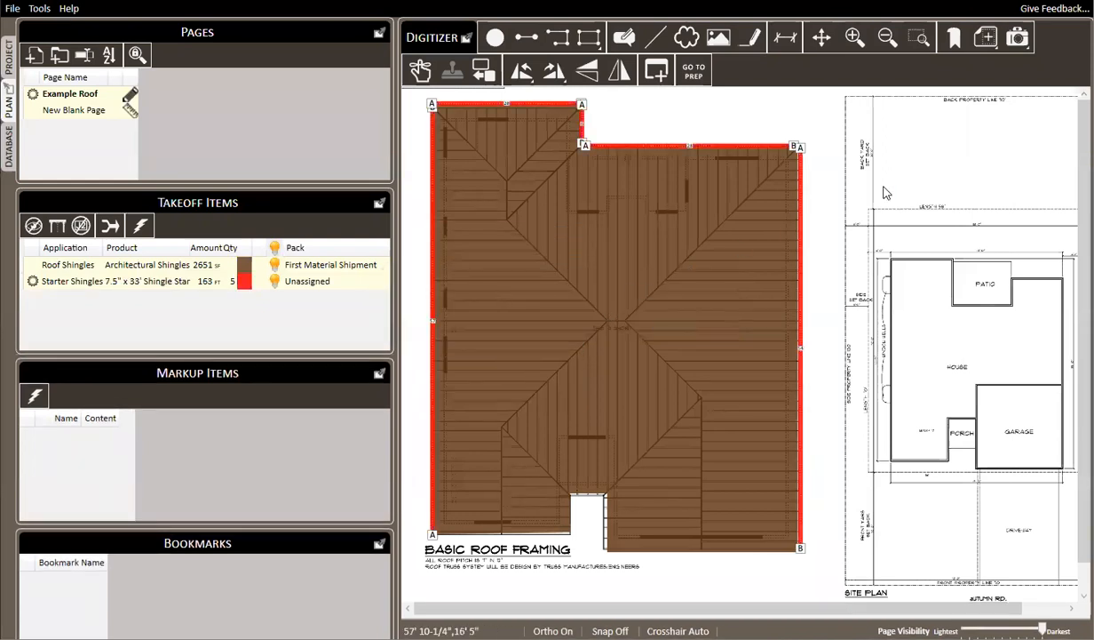
Assign the Starter Shingles+ takeoff item to the First Material Shipment pack and preview the itemized material report
right_click(318, 281)
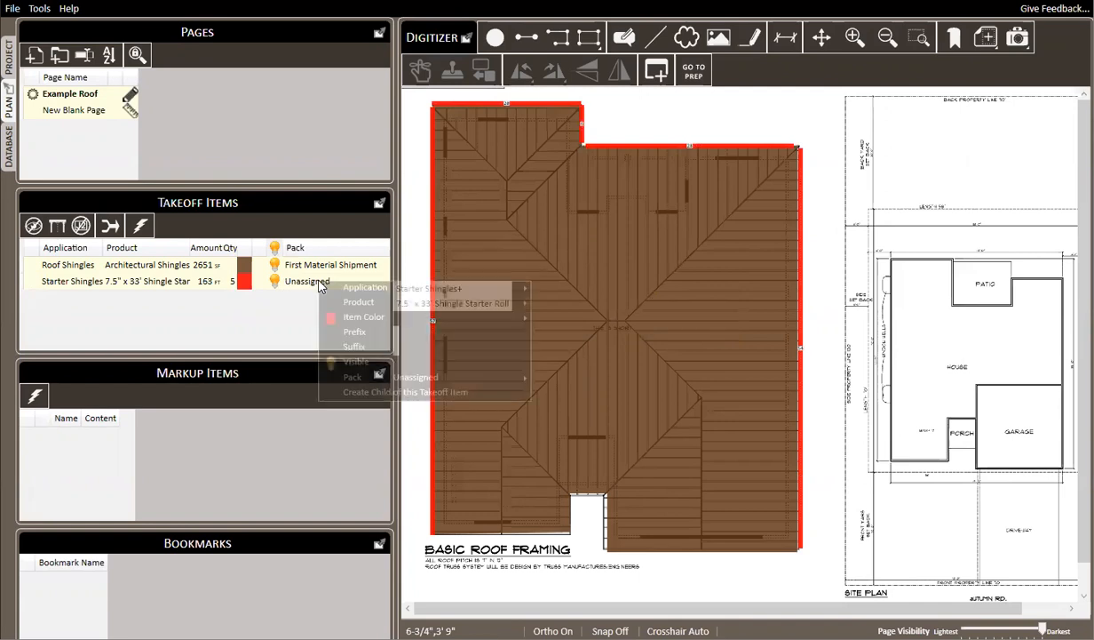
mouse_move(372, 290)
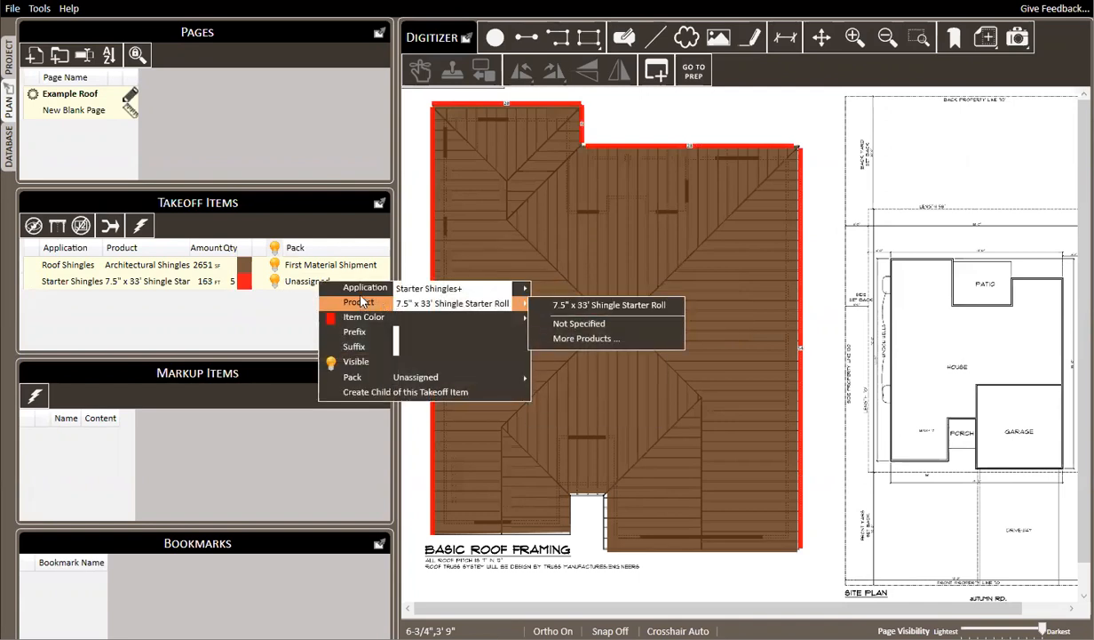
mouse_move(368, 377)
left_click(588, 380)
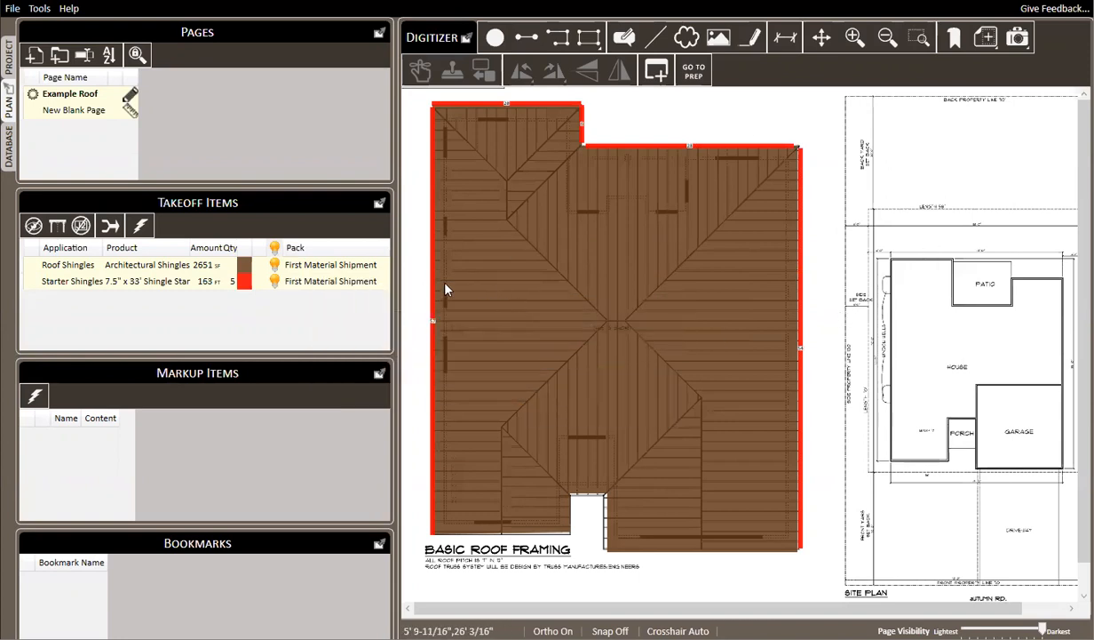
key("ctrl+p")
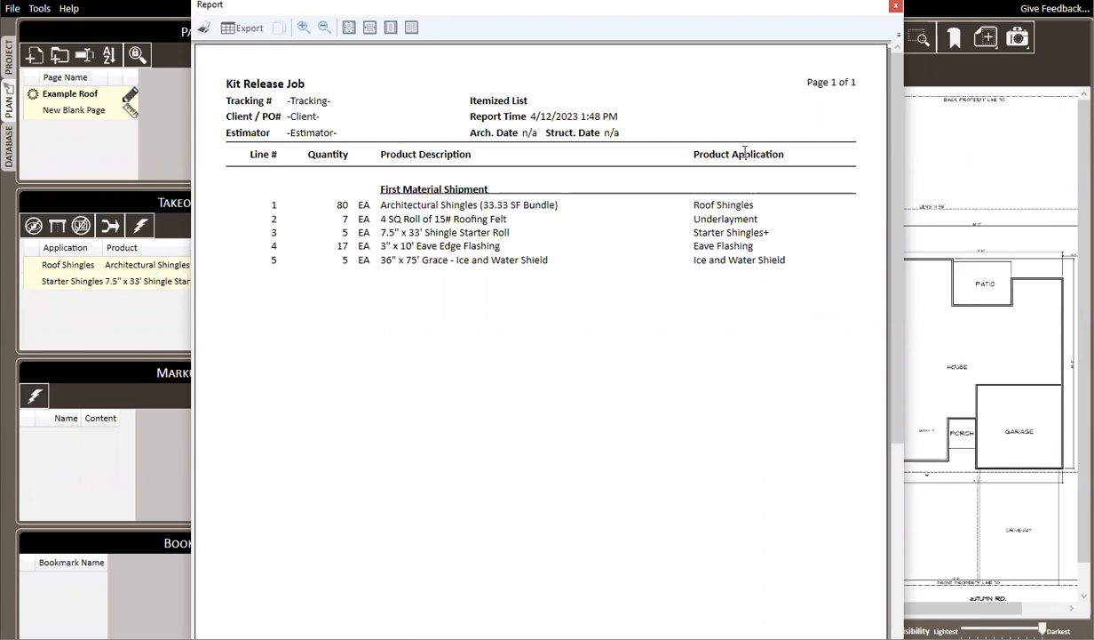
left_click(895, 5)
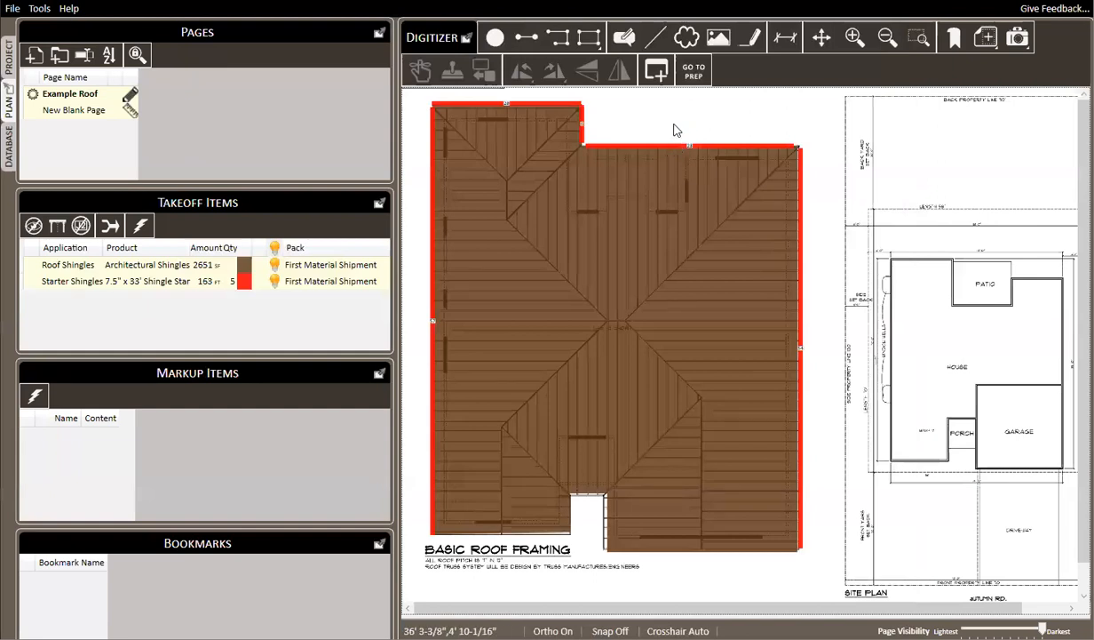
Draw four length segments on the site plan: one about 27 ft along the house's west wall and three short ones around the patio
left_click(526, 38)
left_click(842, 457)
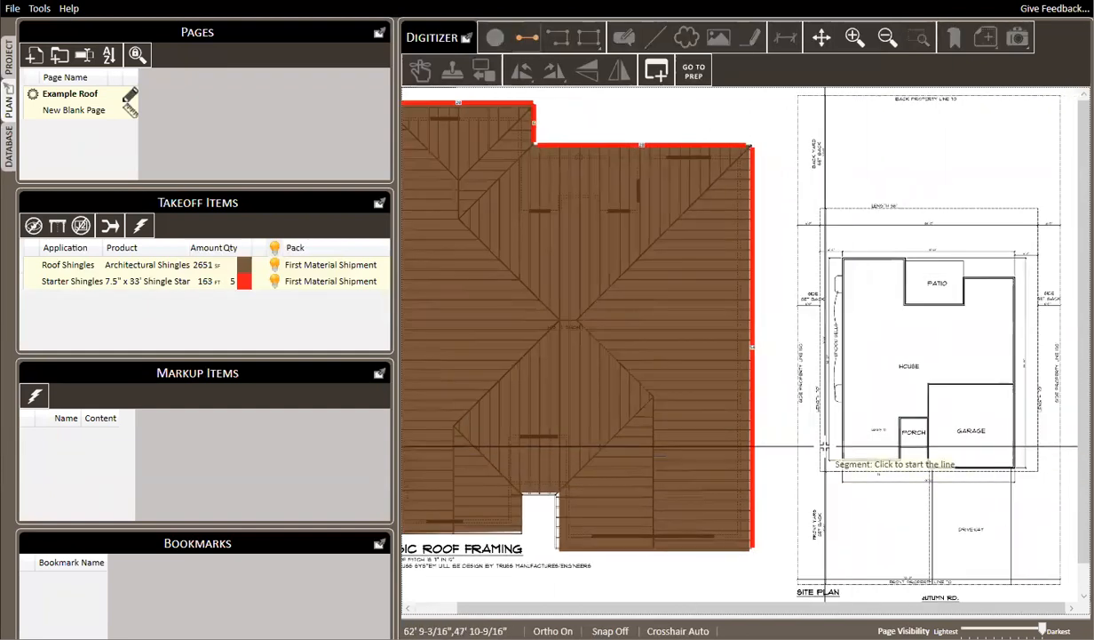
left_click(844, 260)
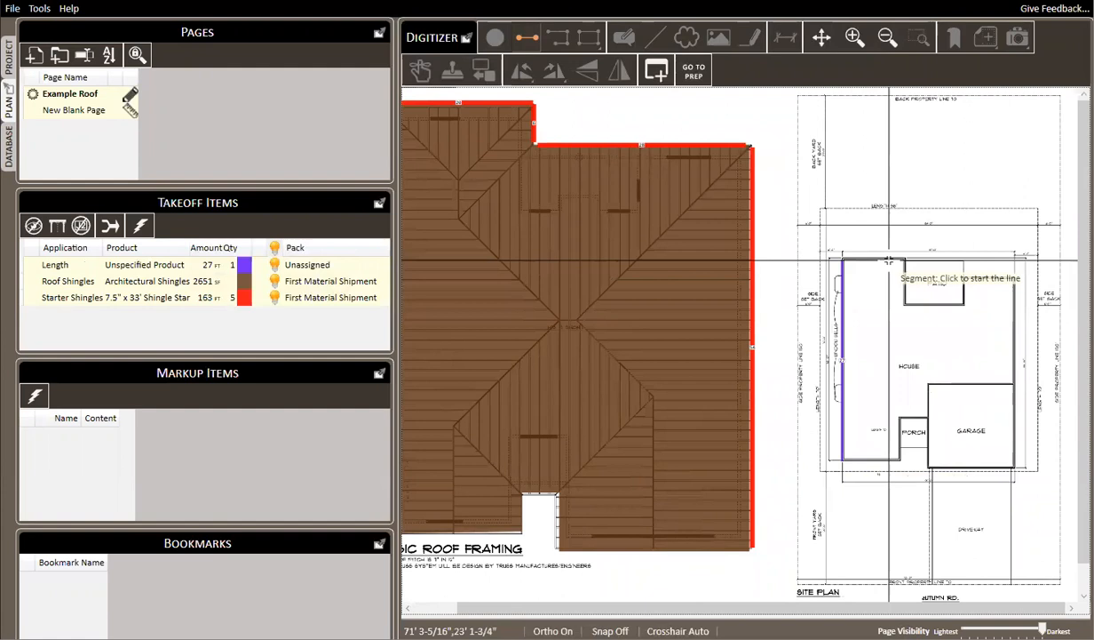
left_click(901, 258)
left_click(915, 297)
left_click(971, 302)
left_click(960, 258)
left_click(997, 254)
left_click(1028, 308)
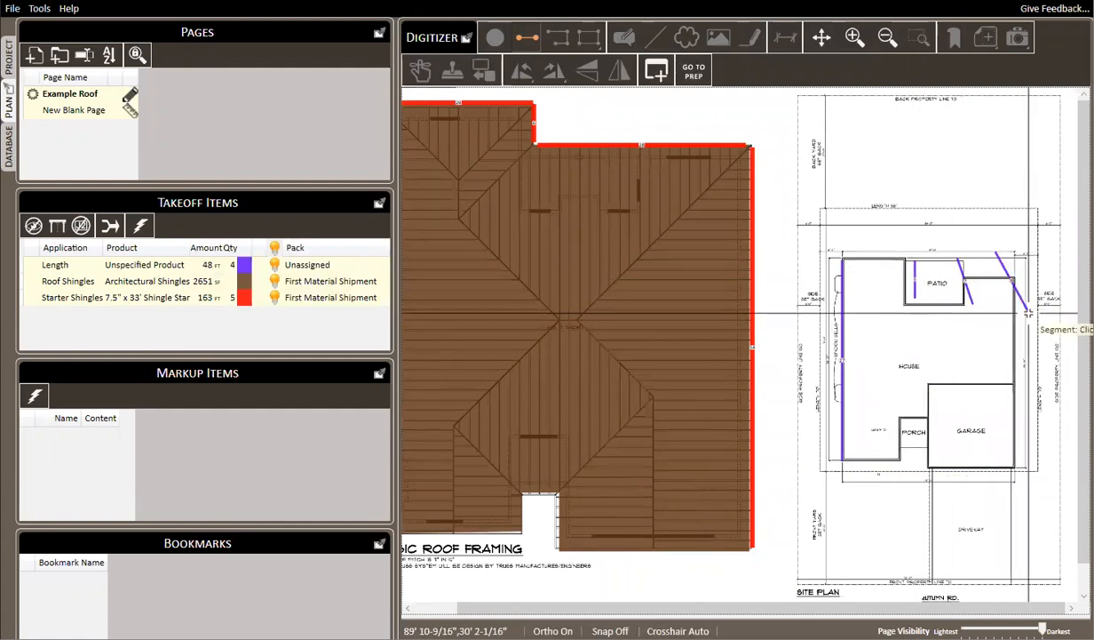
Change the new Length takeoff item's application to Starter Shingles+ and its product to 7.5" x 33' Shingle Starter Roll
right_click(169, 266)
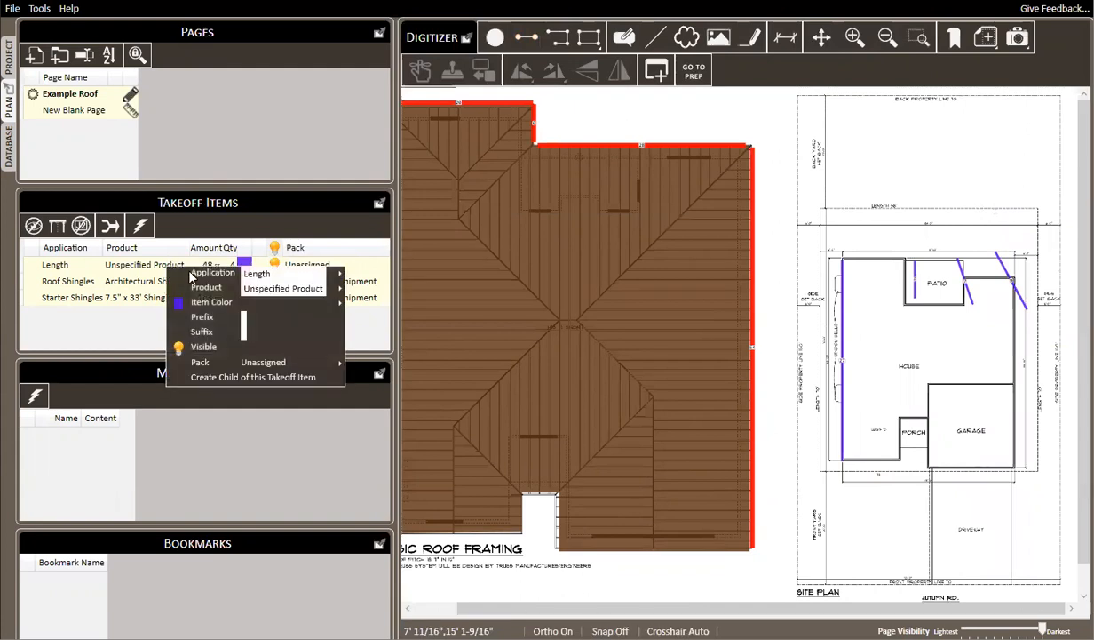
mouse_move(293, 273)
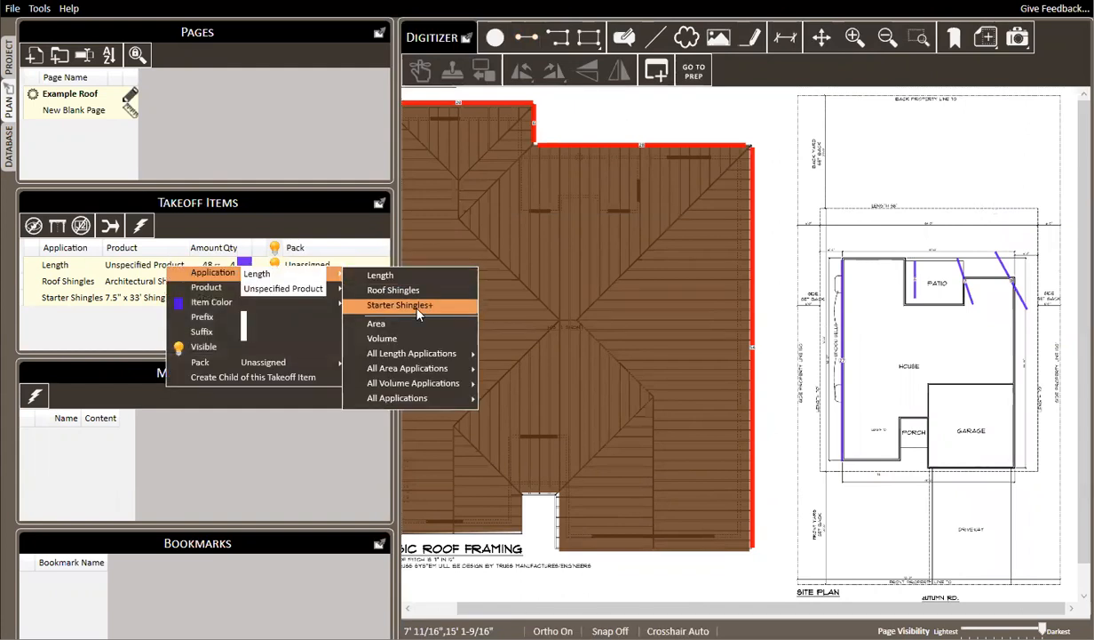
left_click(400, 305)
mouse_move(318, 290)
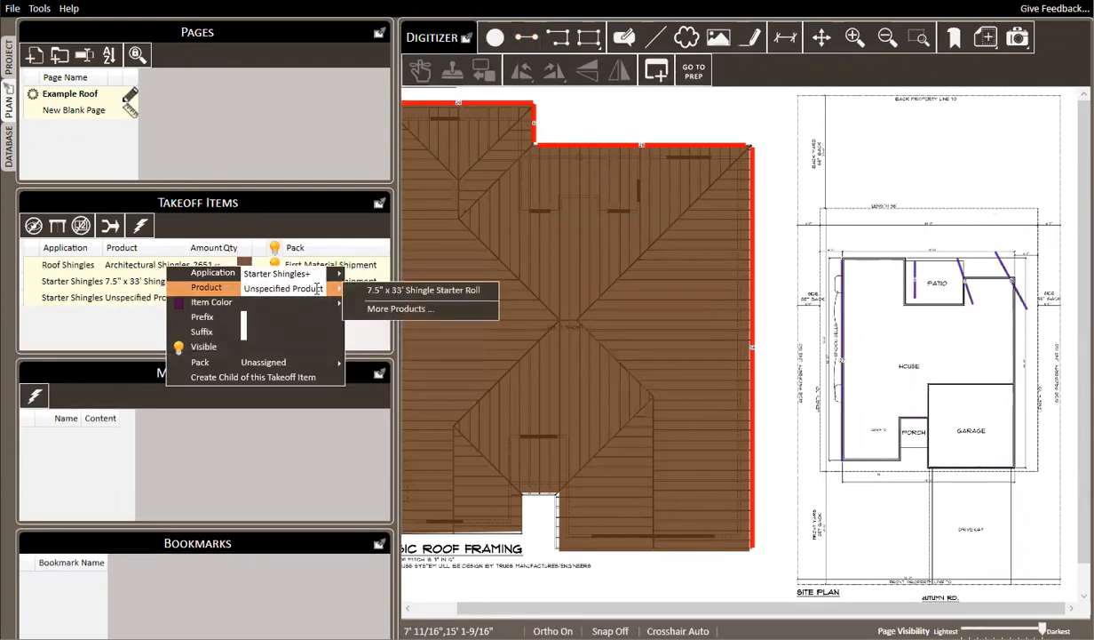
left_click(419, 299)
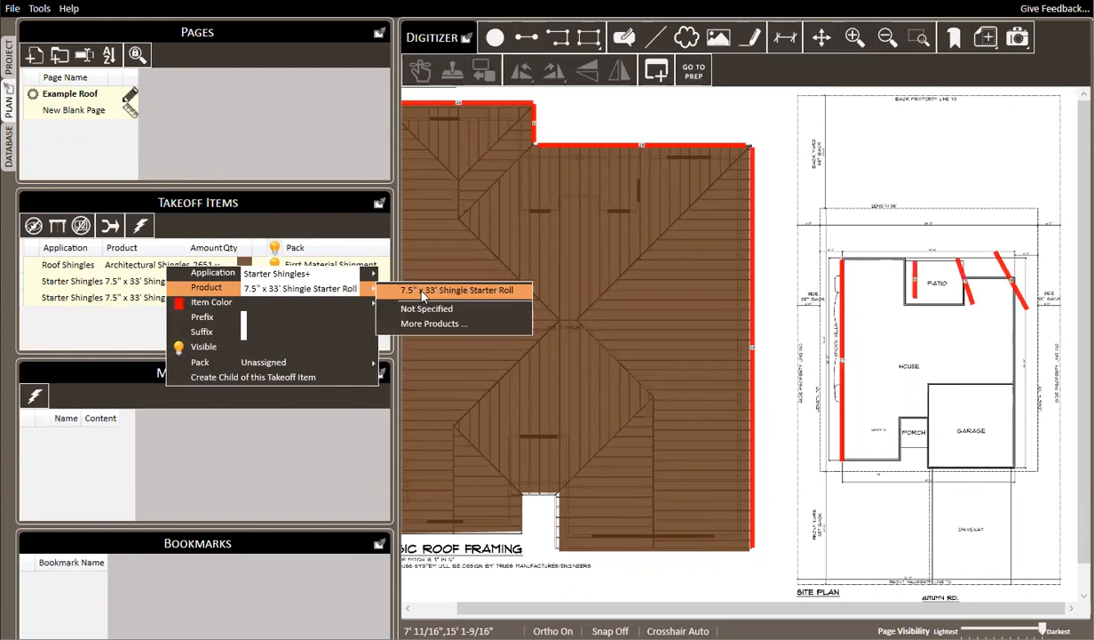
left_click(98, 337)
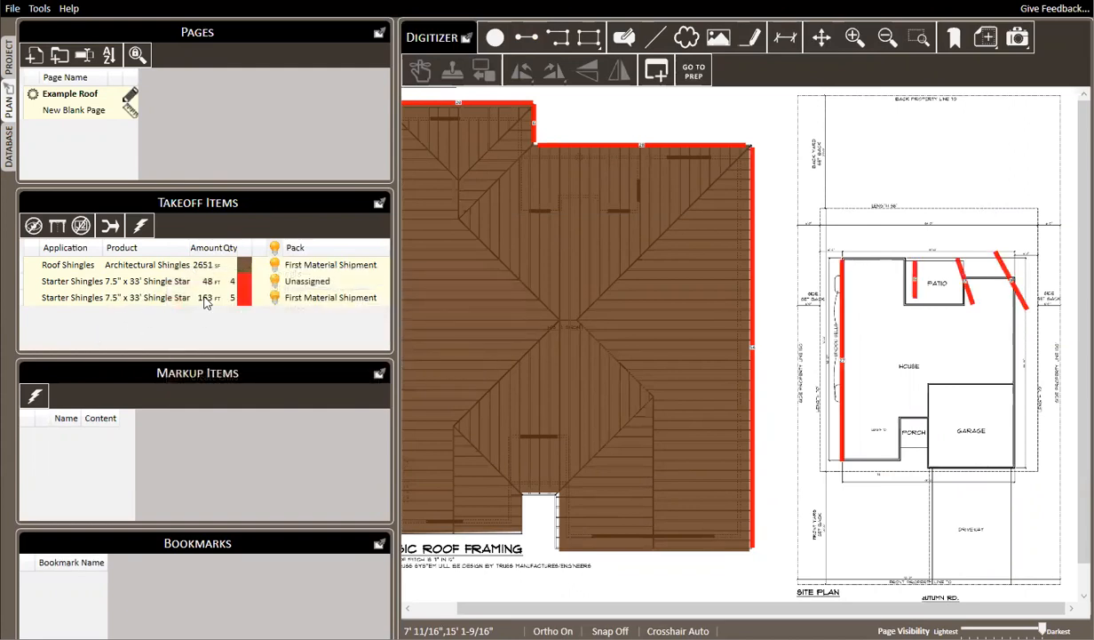
Assign the new site plan Starter Shingles+ item to the First Material Shipment pack
right_click(160, 280)
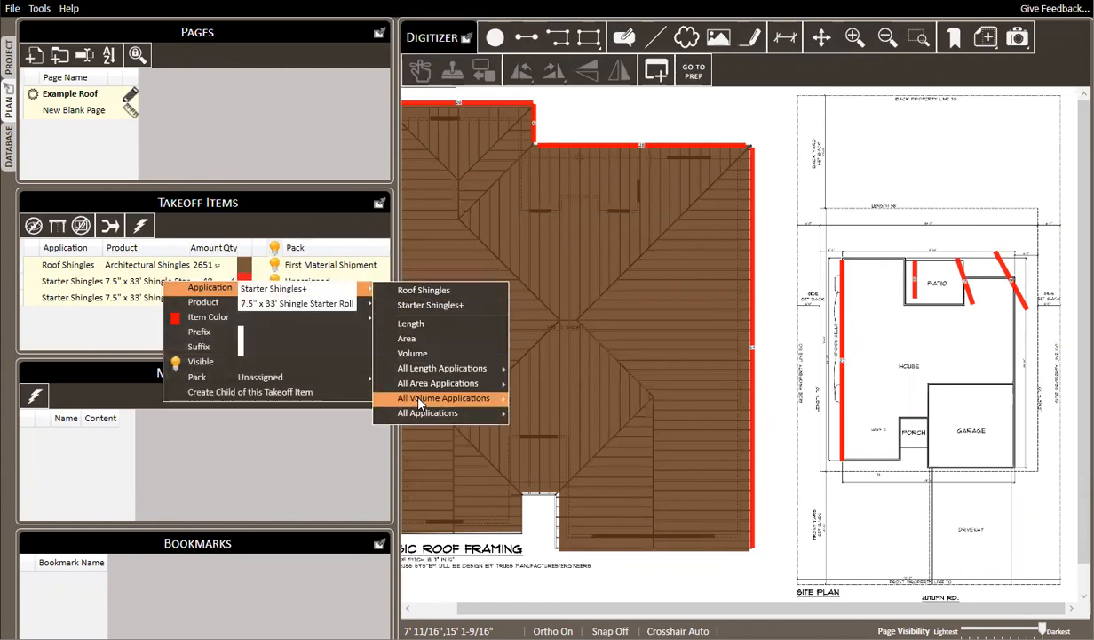
mouse_move(253, 380)
left_click(441, 379)
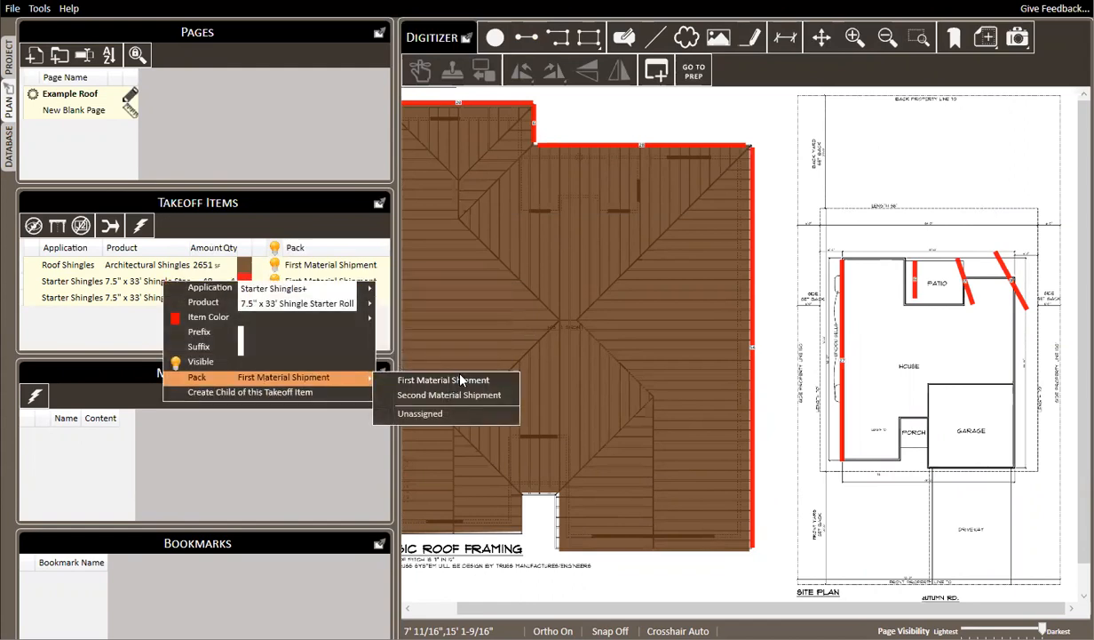
Compare the kit quantities in the project's material list with the combined quantities in the itemized report
left_click(9, 59)
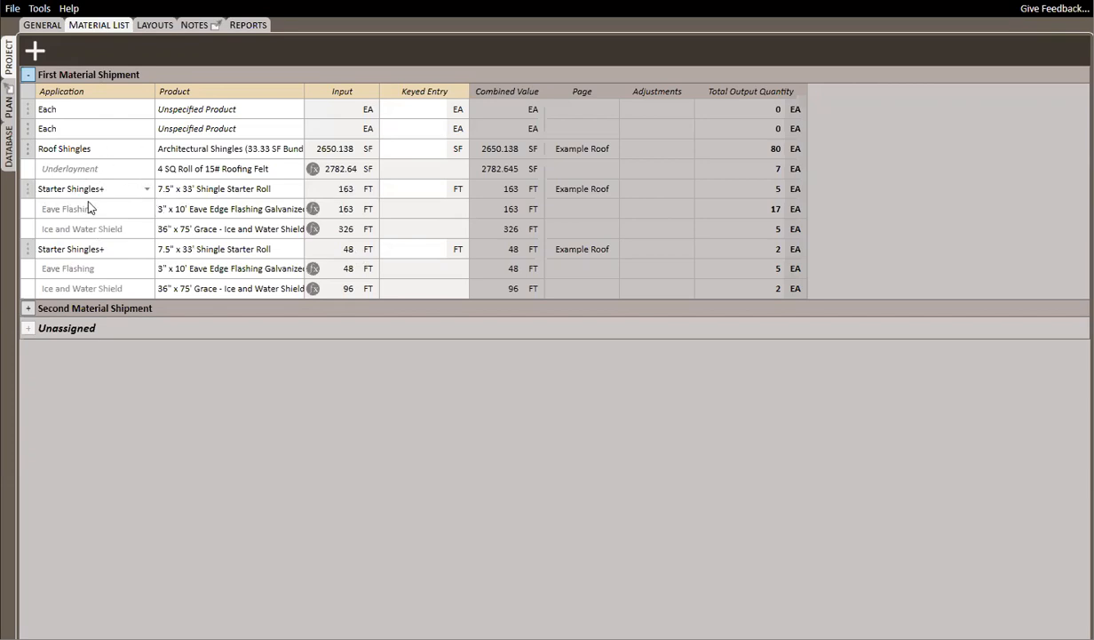
double_click(197, 114)
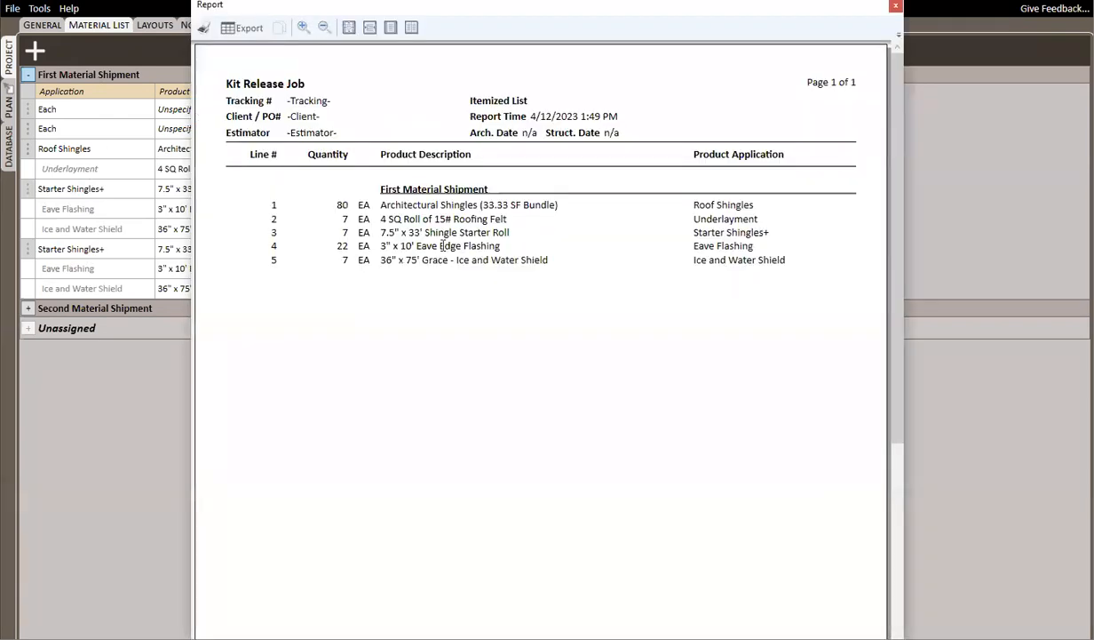
left_click_drag(442, 8, 516, 54)
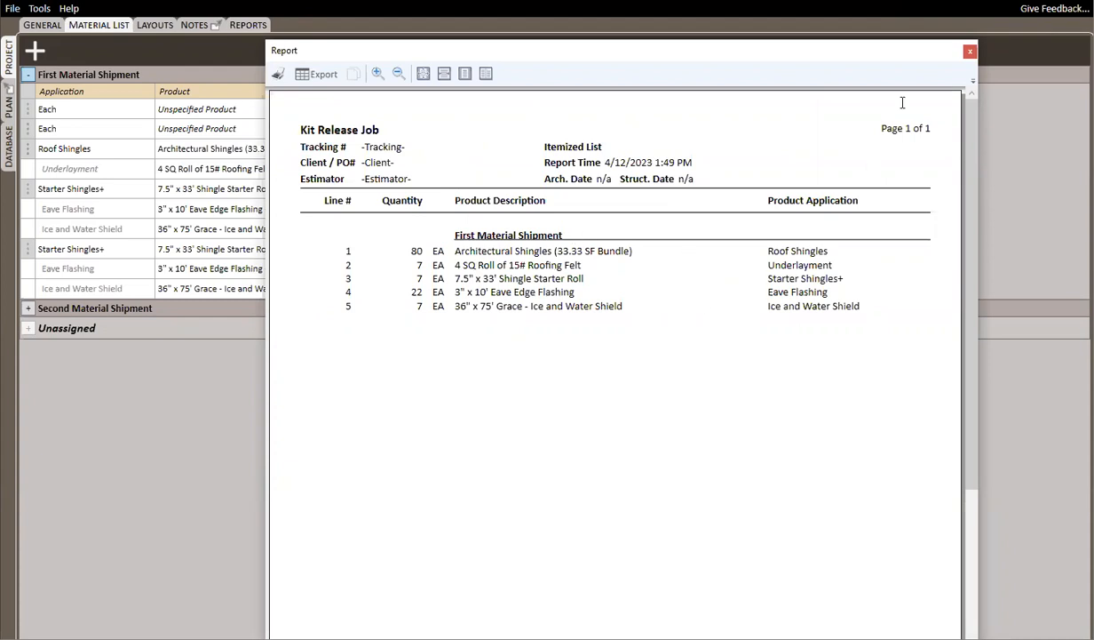
left_click(970, 50)
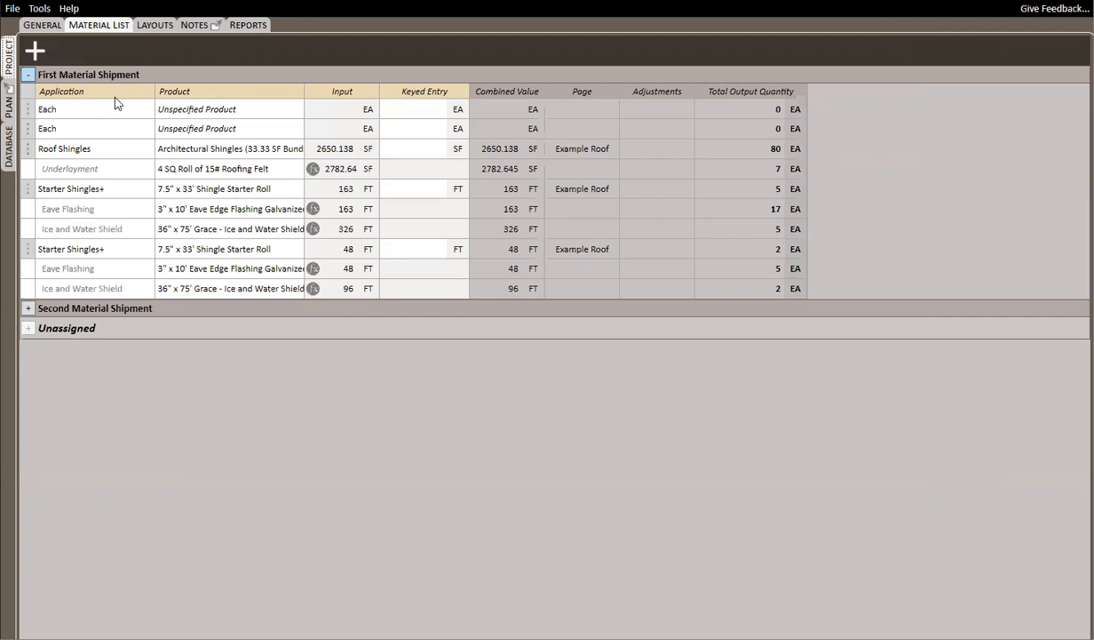
Examine the applications, products and presets available for database export, trying the Roof Shingles preset, and close without exporting
left_click(11, 144)
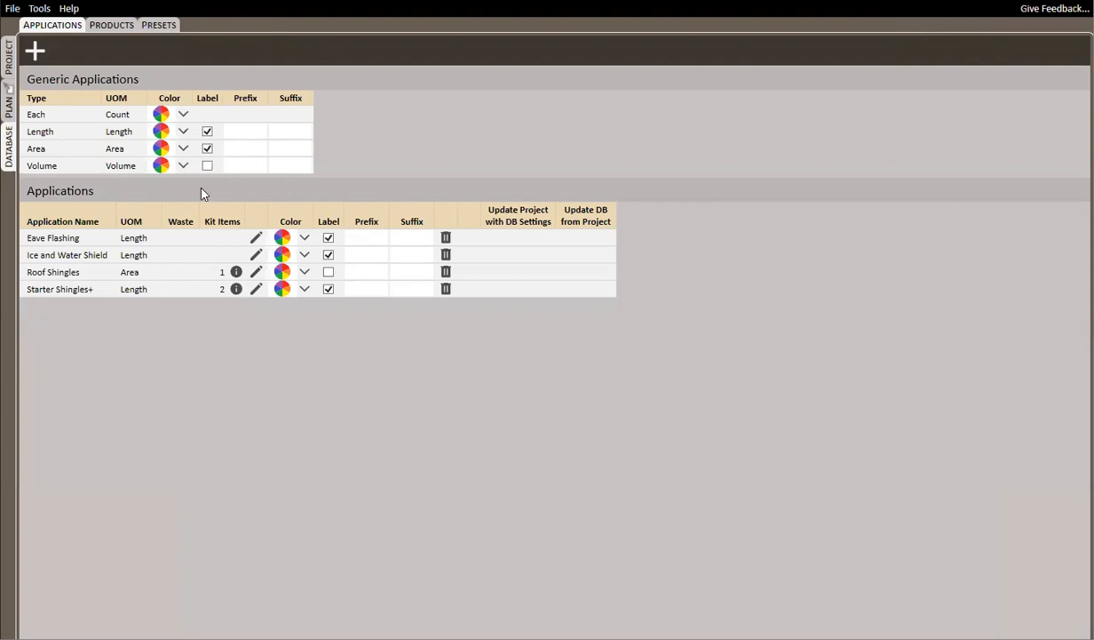
left_click(39, 8)
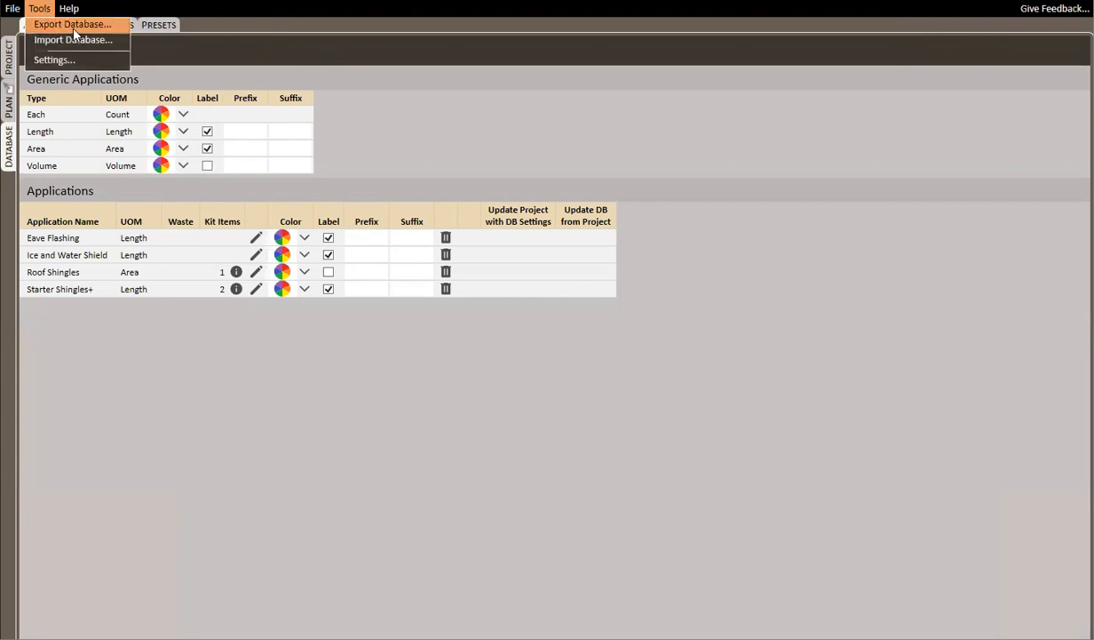
left_click(75, 27)
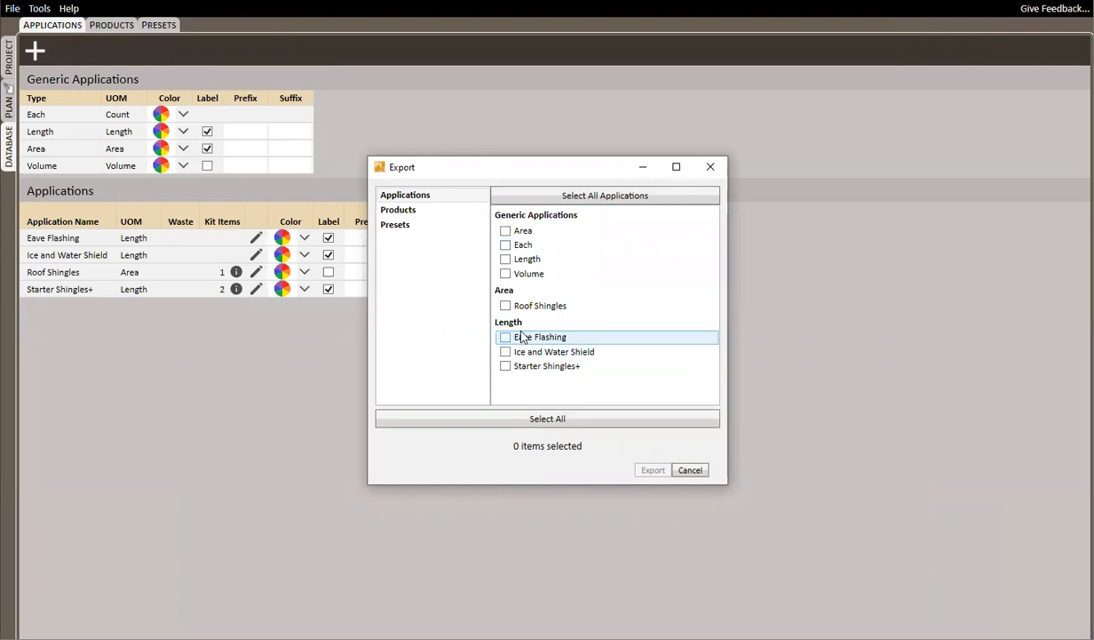
left_click(418, 212)
left_click(419, 228)
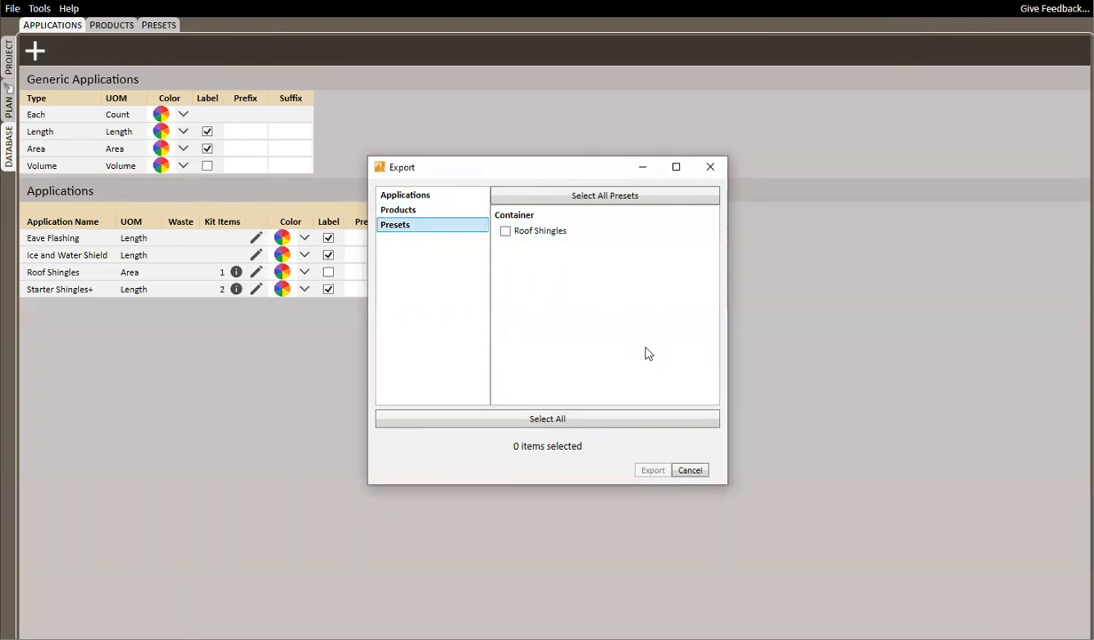
left_click(510, 233)
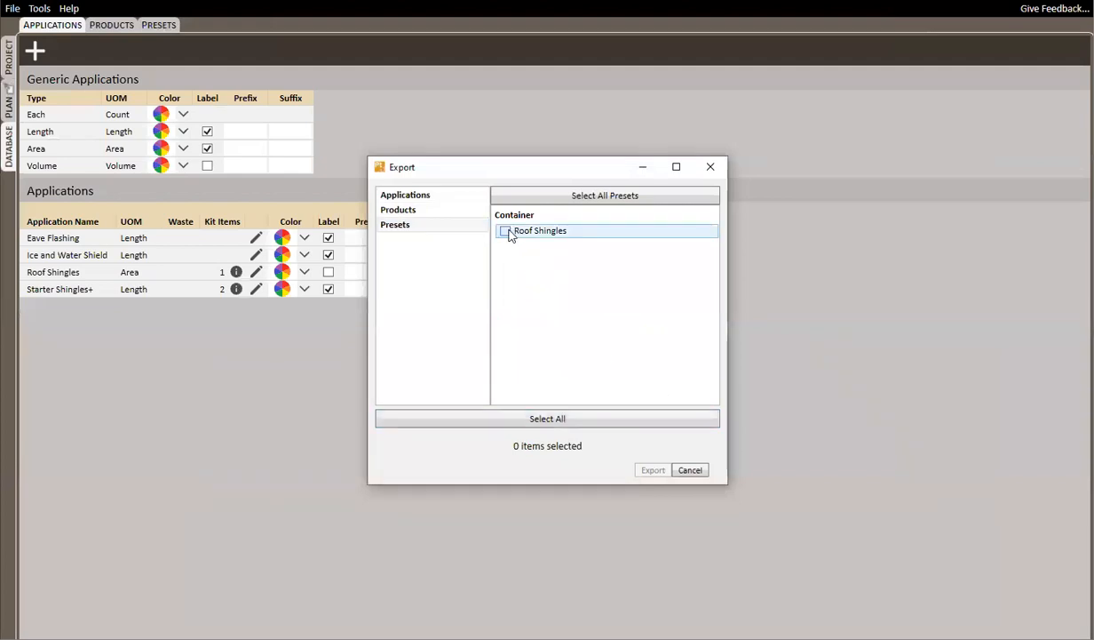
left_click(507, 232)
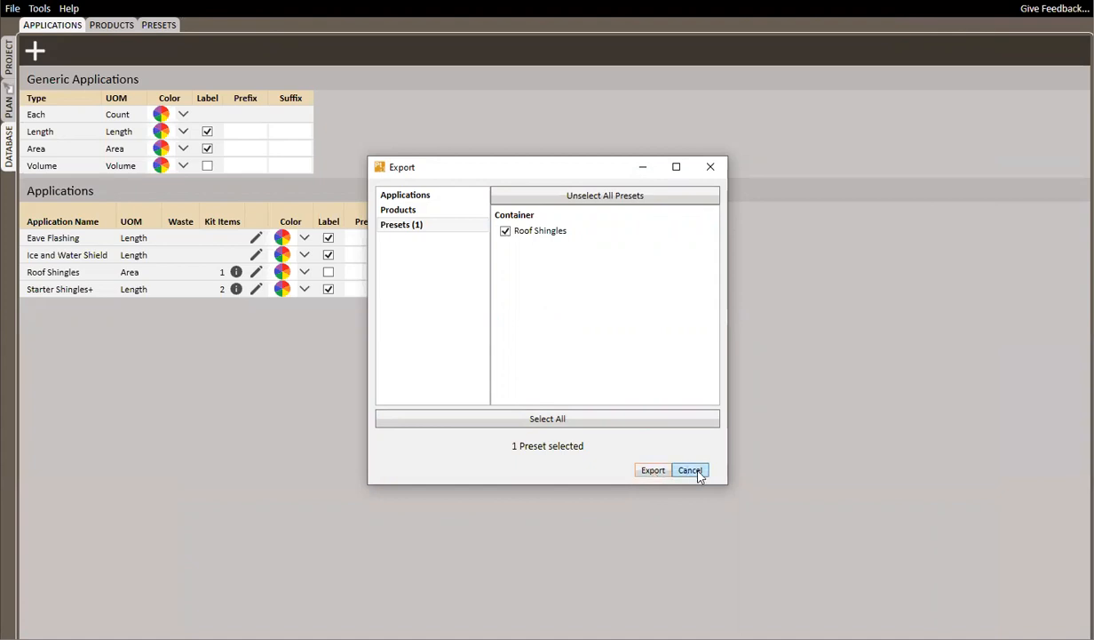
left_click(692, 471)
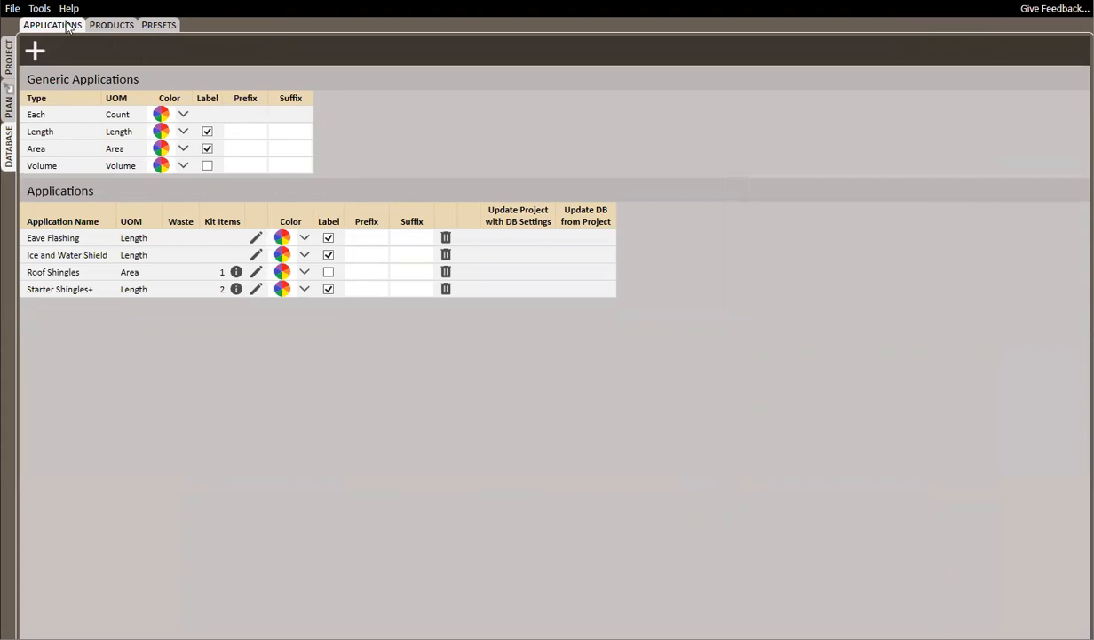
left_click(43, 11)
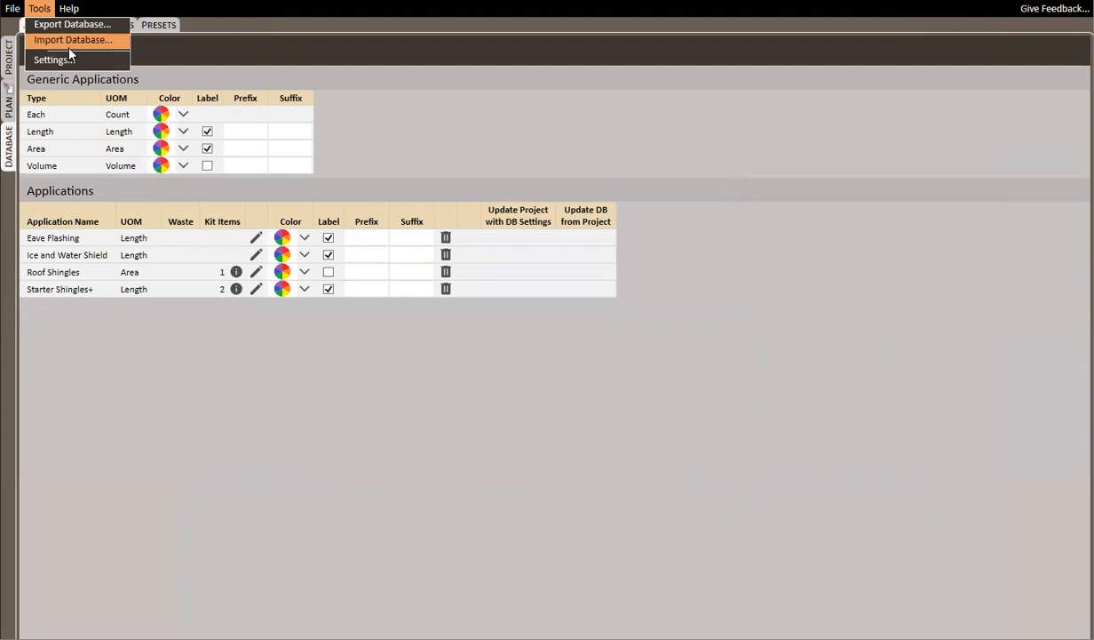
left_click(619, 382)
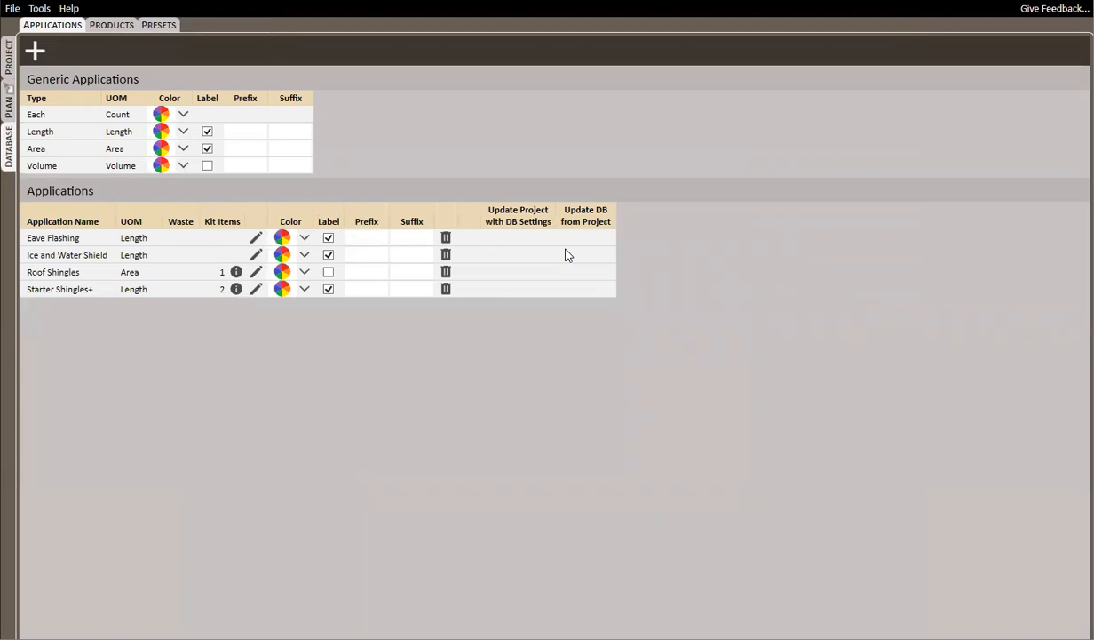
Check the program and file version information
left_click(42, 10)
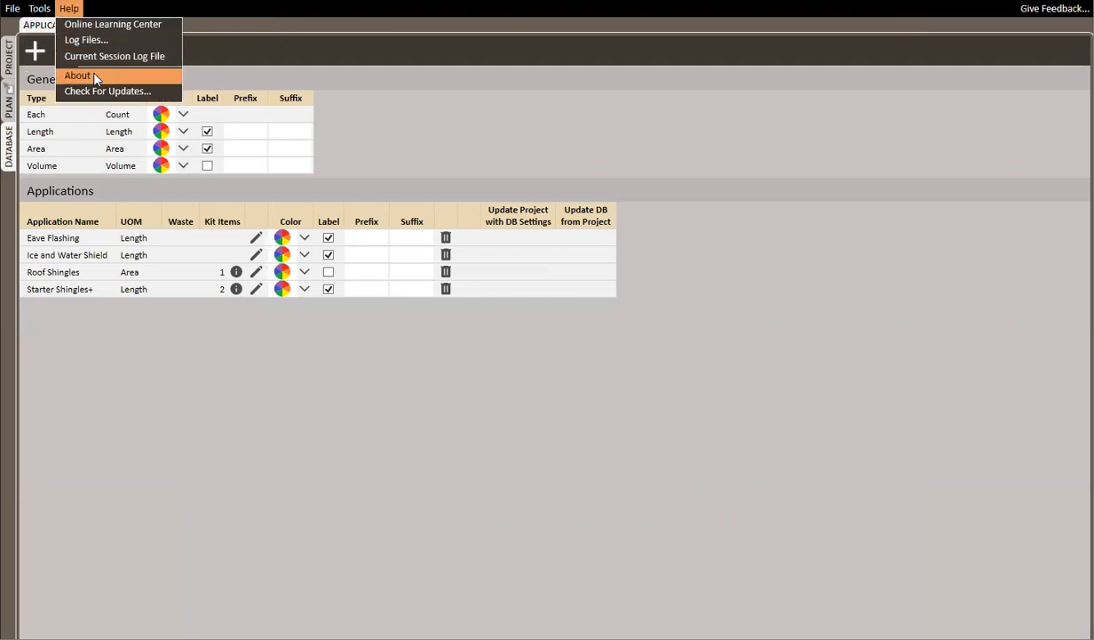
left_click(102, 76)
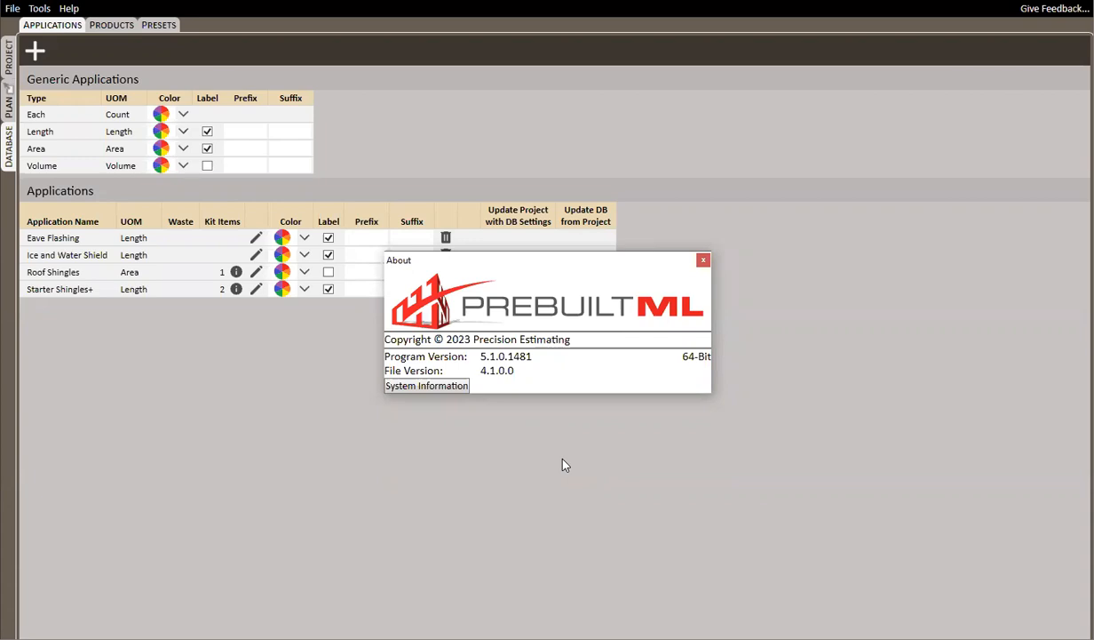
left_click(703, 259)
left_click(69, 9)
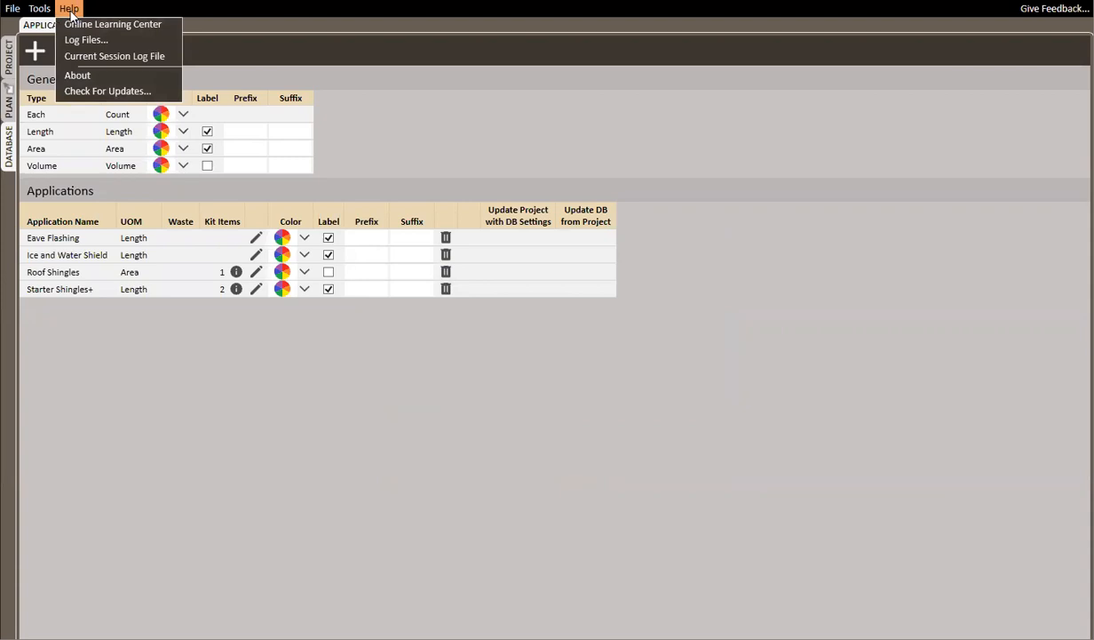